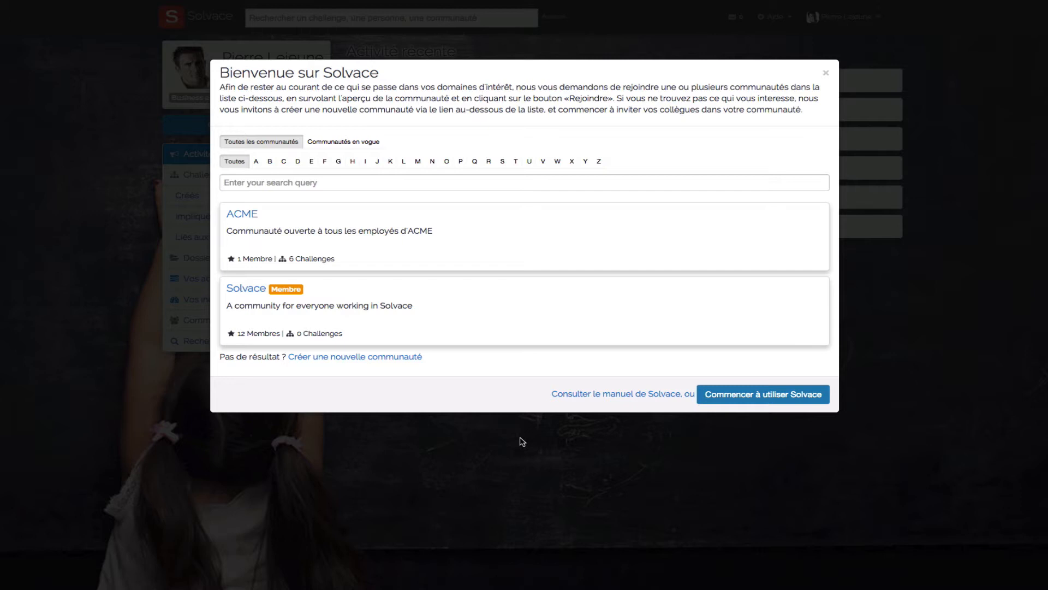
Step: Join the ACME community from the welcome dialog and start using Solvace
mouse_move(362, 293)
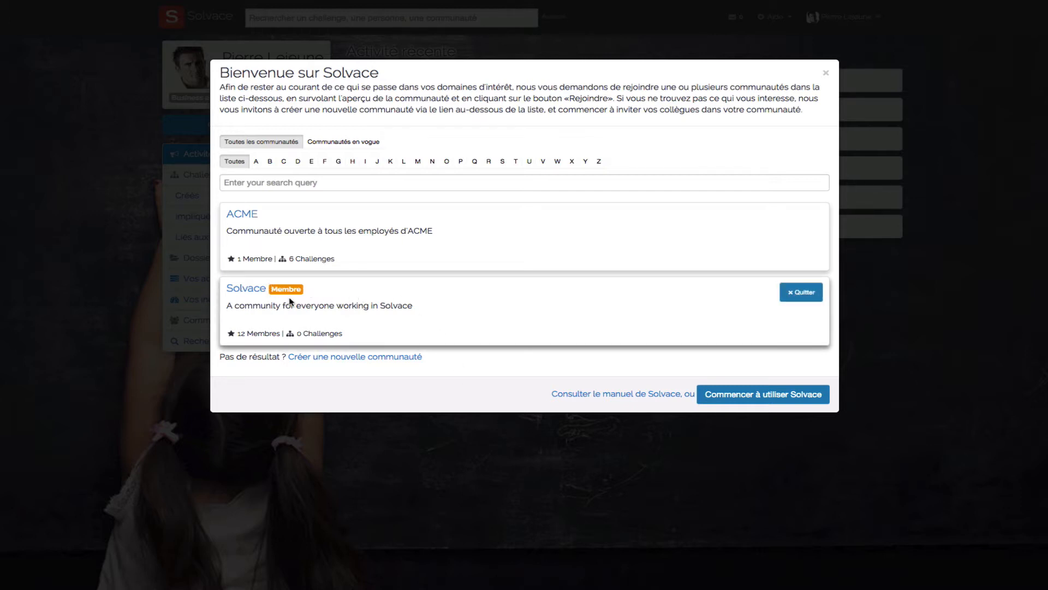
mouse_move(285, 222)
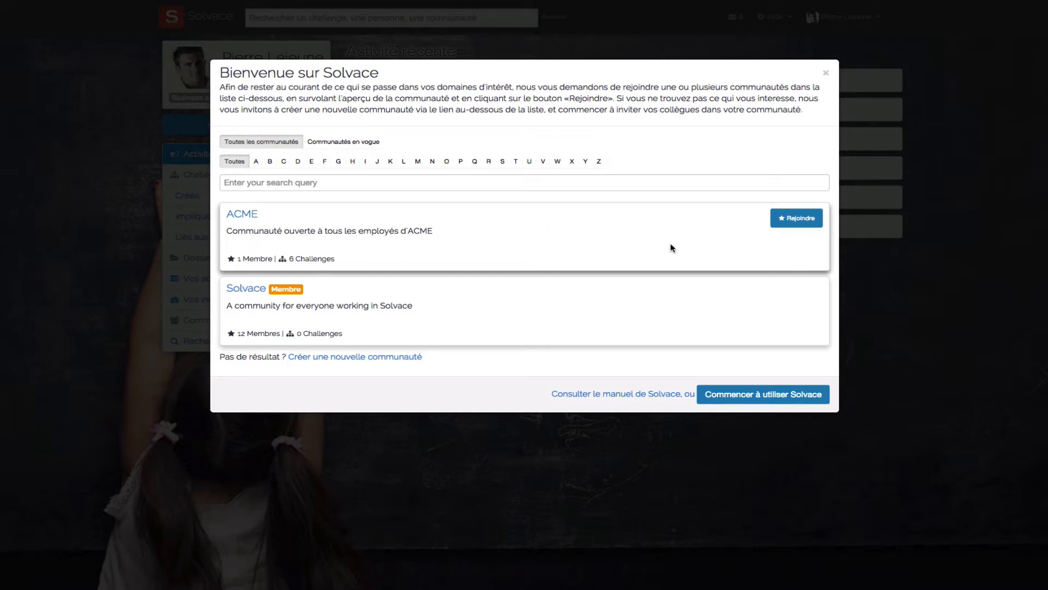
left_click(797, 221)
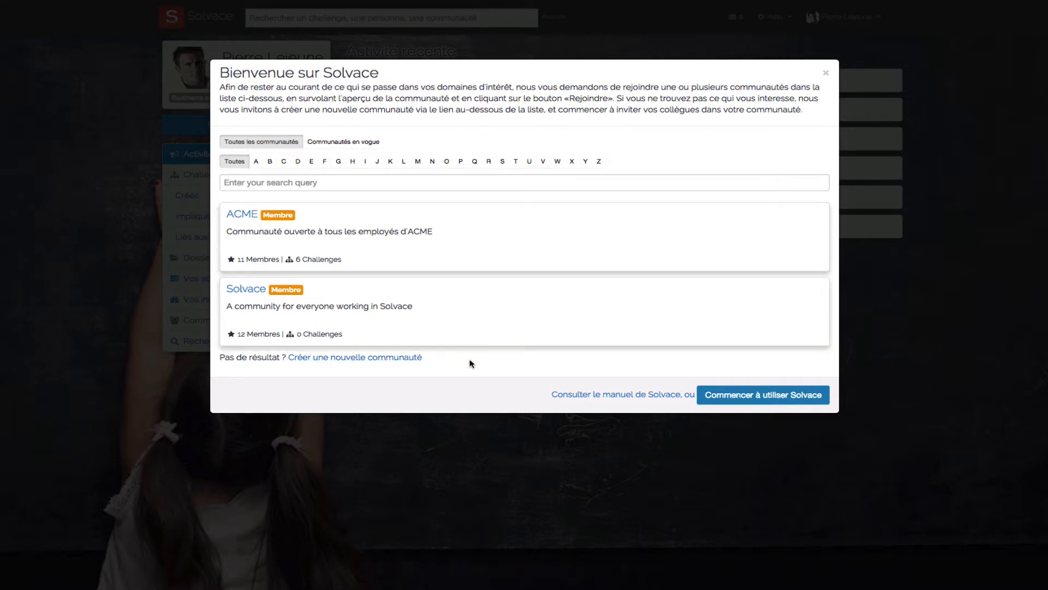
left_click(758, 396)
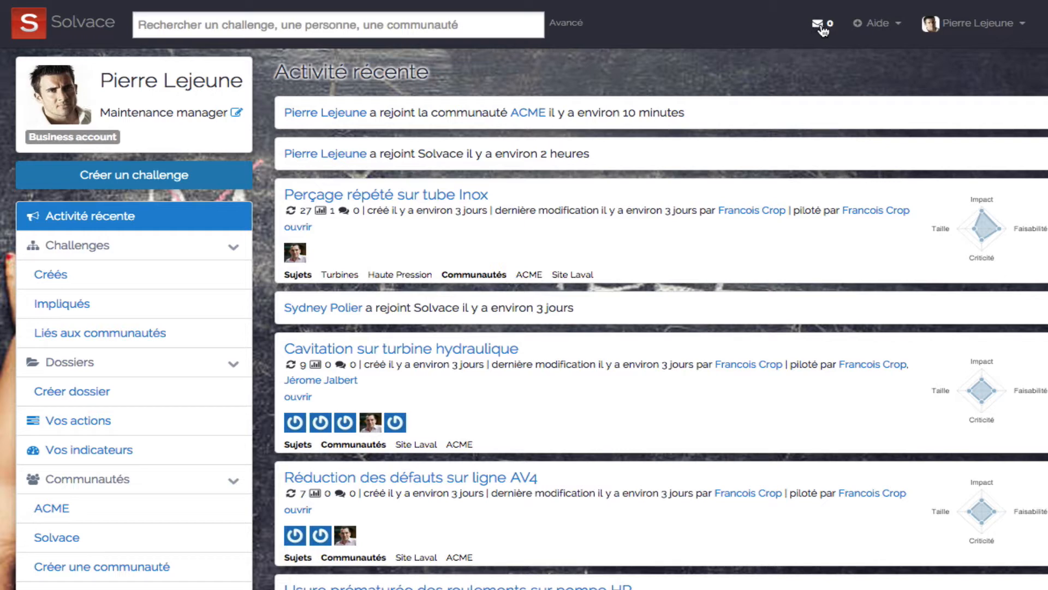
left_click(899, 26)
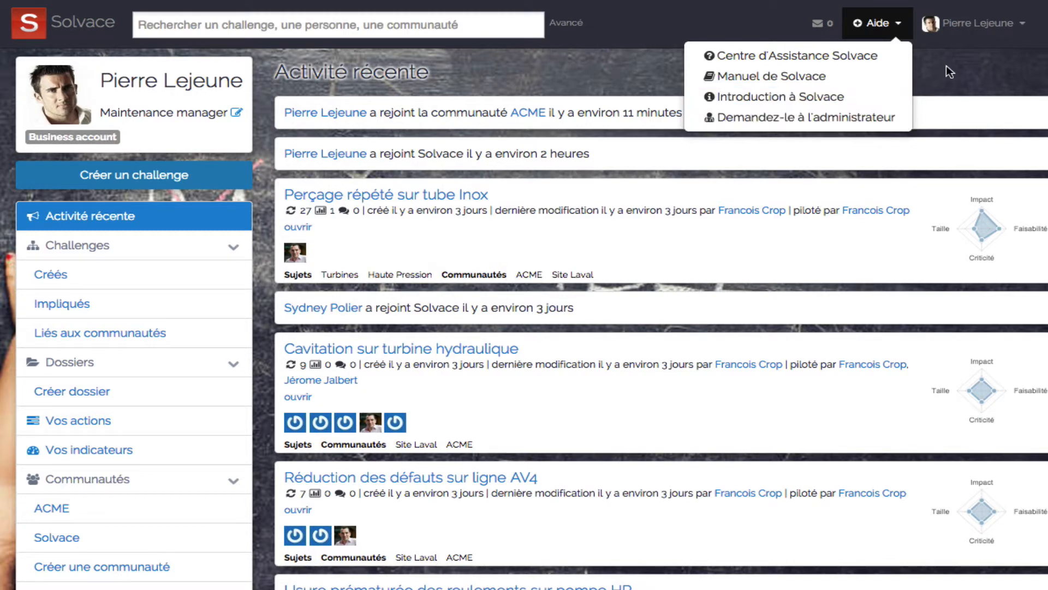
left_click(1023, 27)
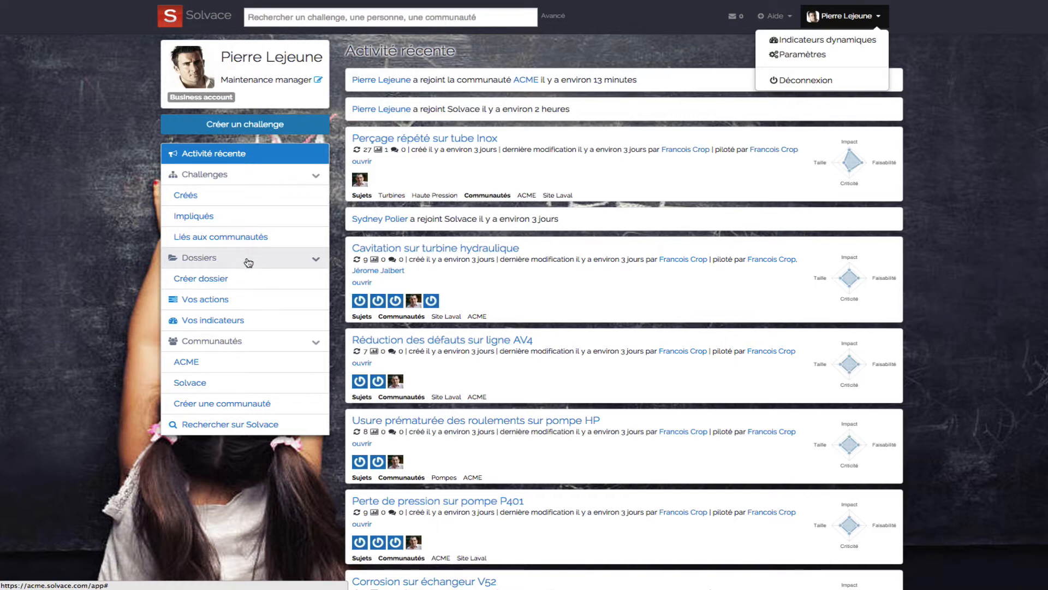
Step: Create a new folder named Maintenance
left_click(214, 280)
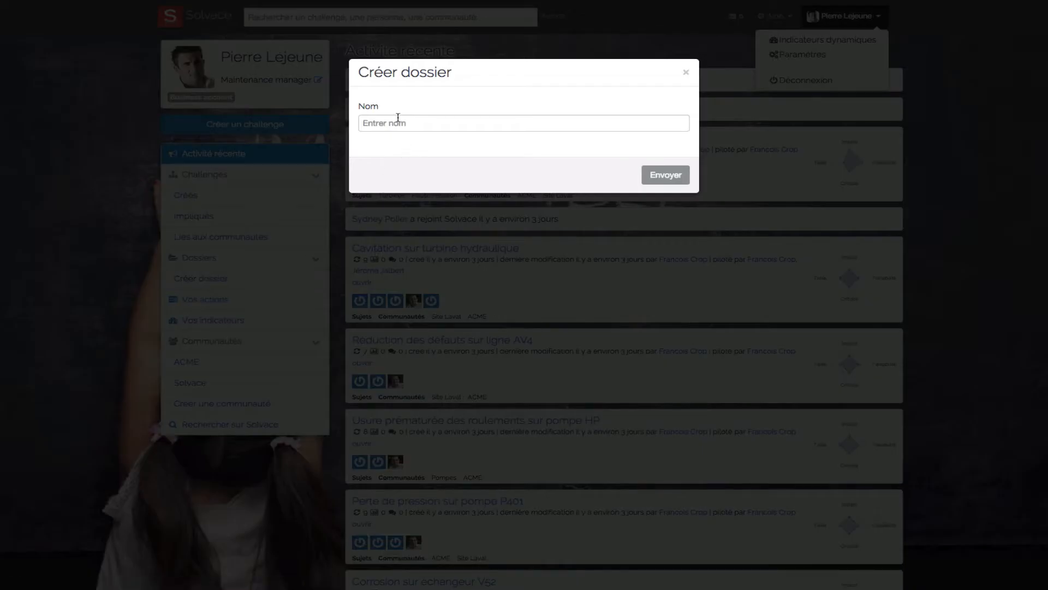
left_click(396, 125)
type("Maintenance")
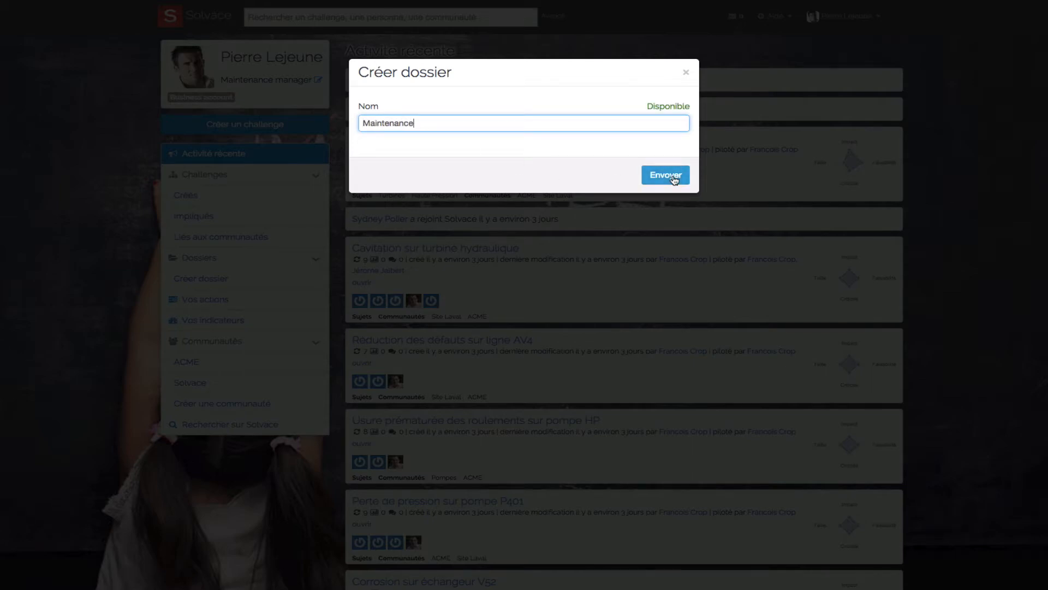
left_click(673, 175)
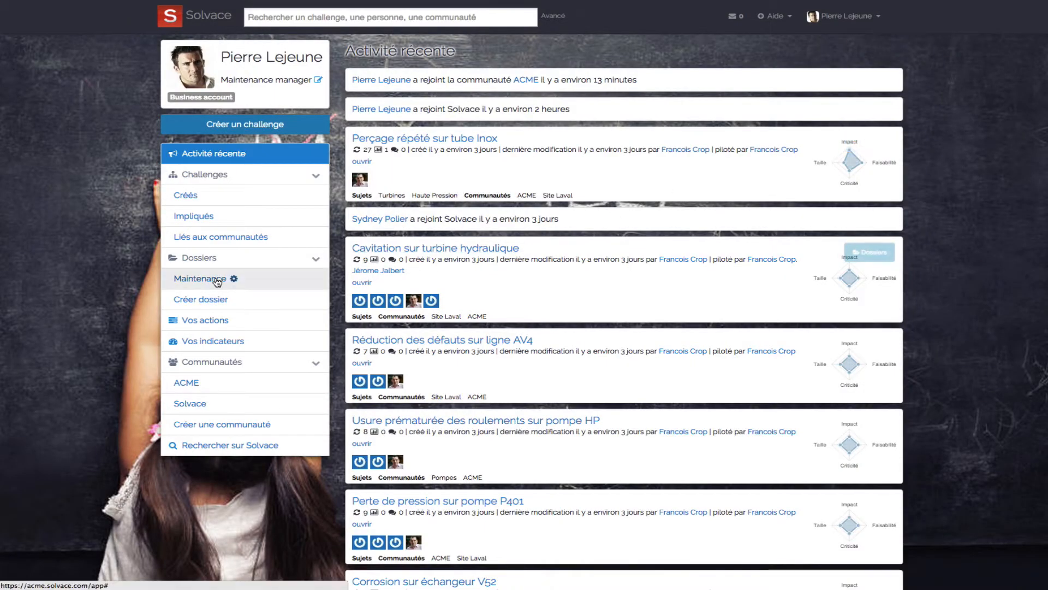
Step: Add the challenge "Cavitation sur turbine hydraulique" to the Maintenance folder
mouse_move(373, 276)
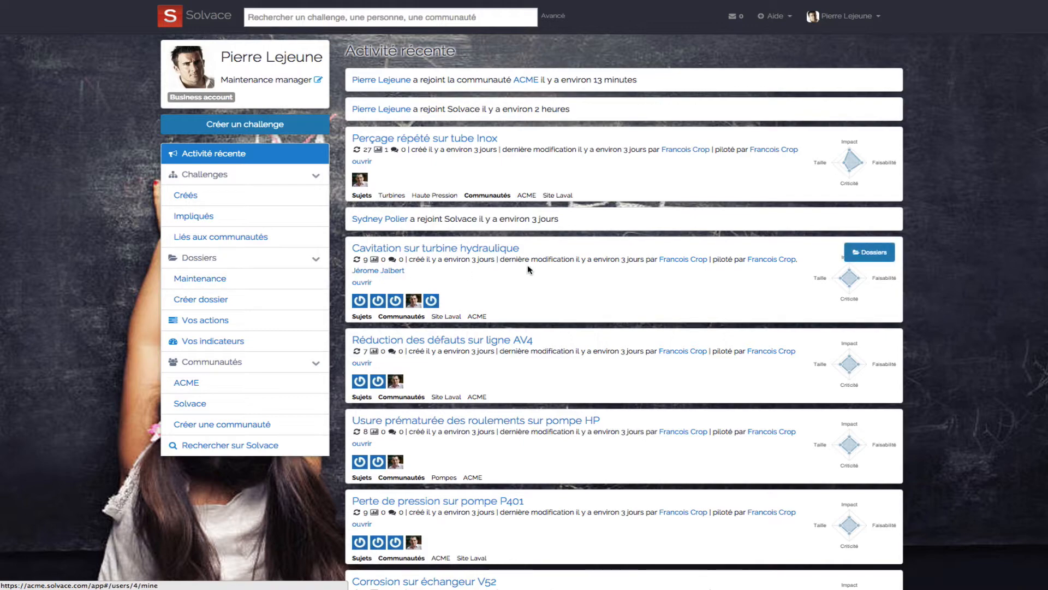
left_click(861, 255)
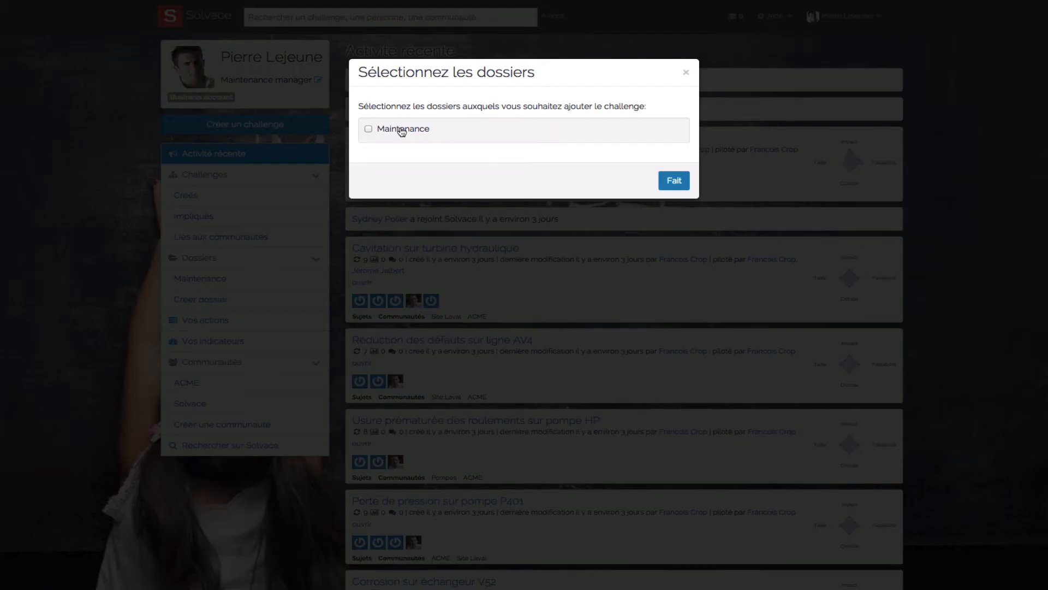
left_click(369, 130)
left_click(675, 180)
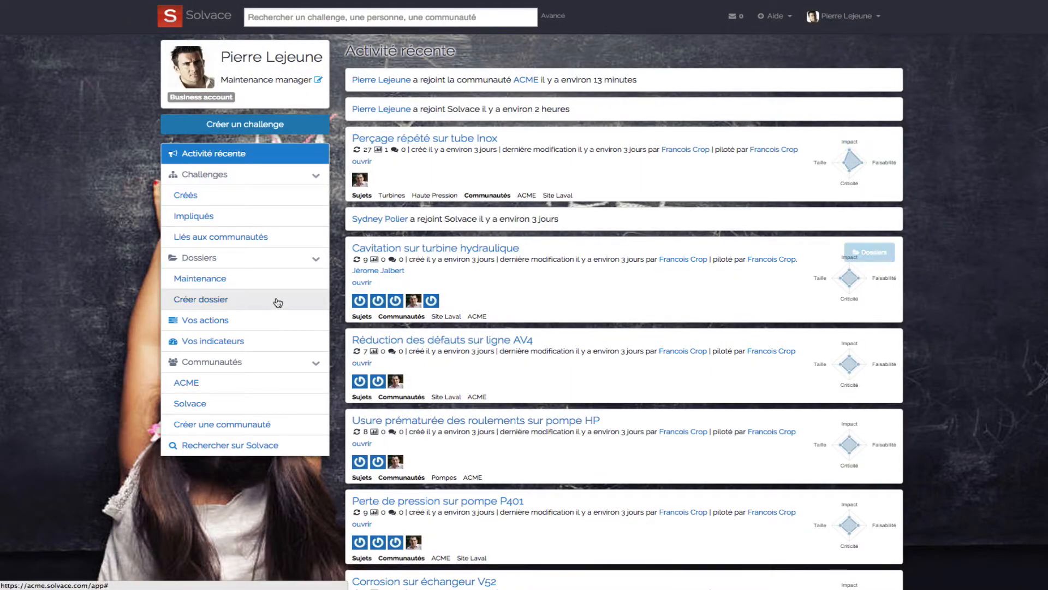
Step: Create a new challenge from the recent activity page
mouse_move(242, 282)
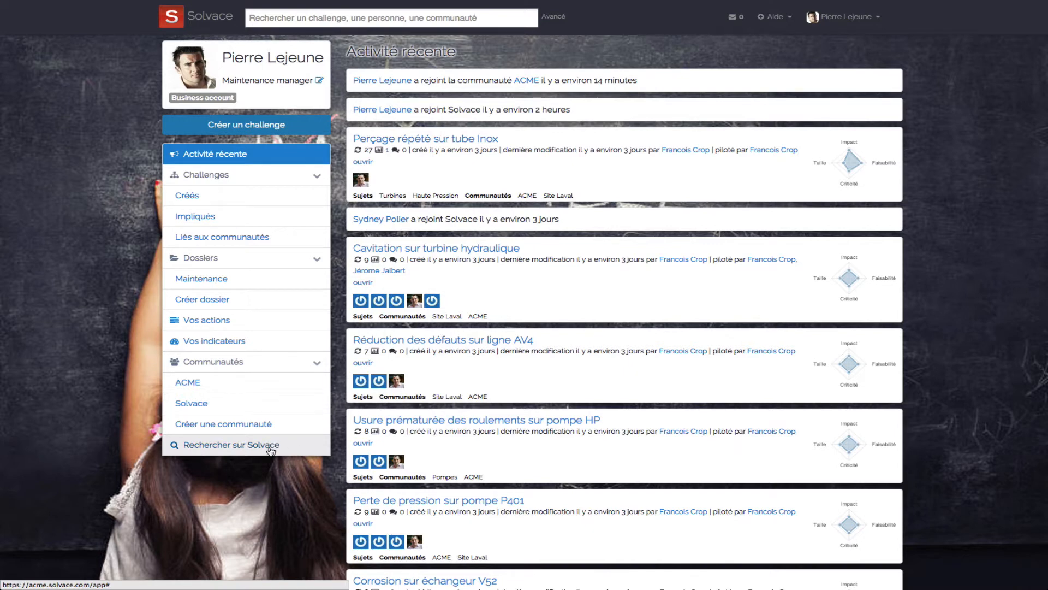
left_click(280, 129)
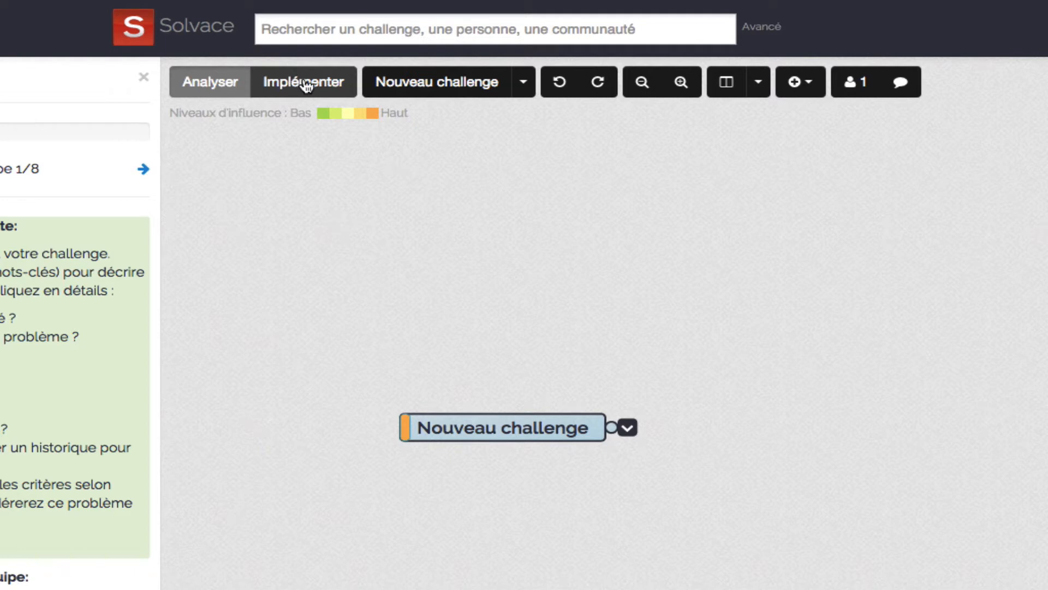
left_click(523, 83)
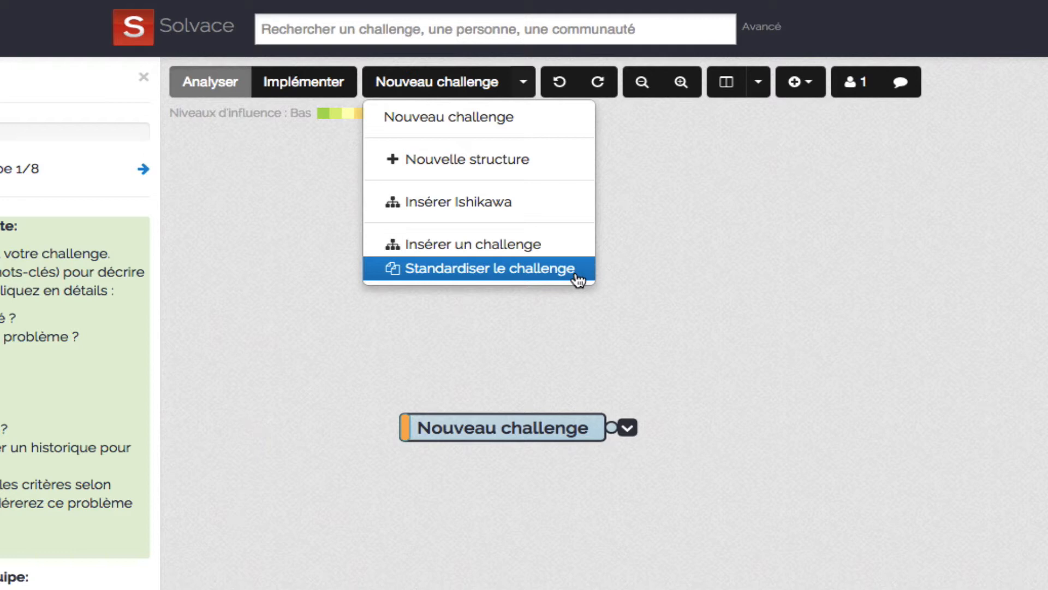
left_click(675, 190)
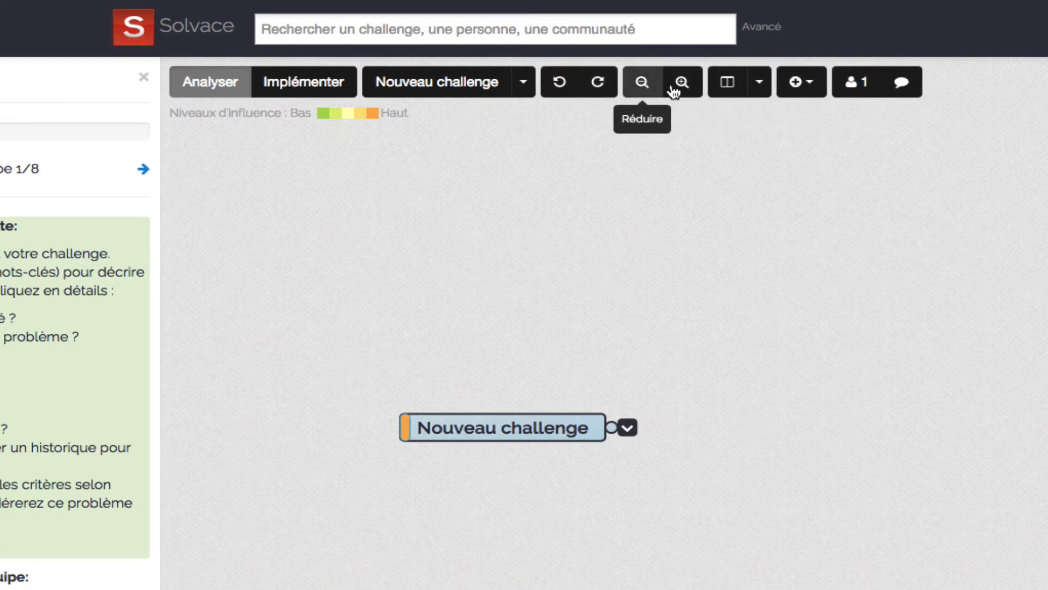
left_click(758, 91)
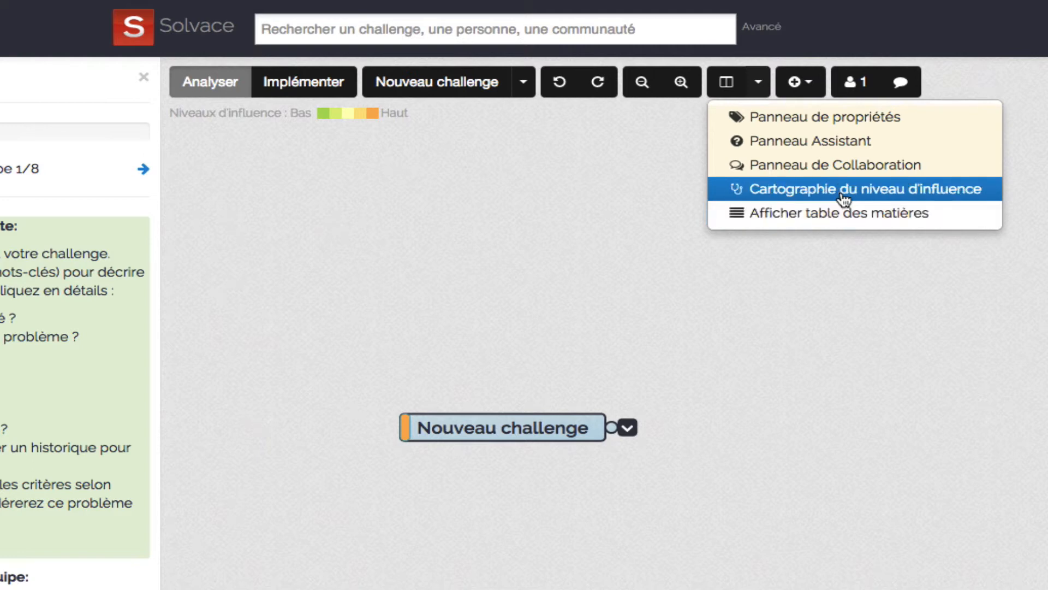
left_click(808, 247)
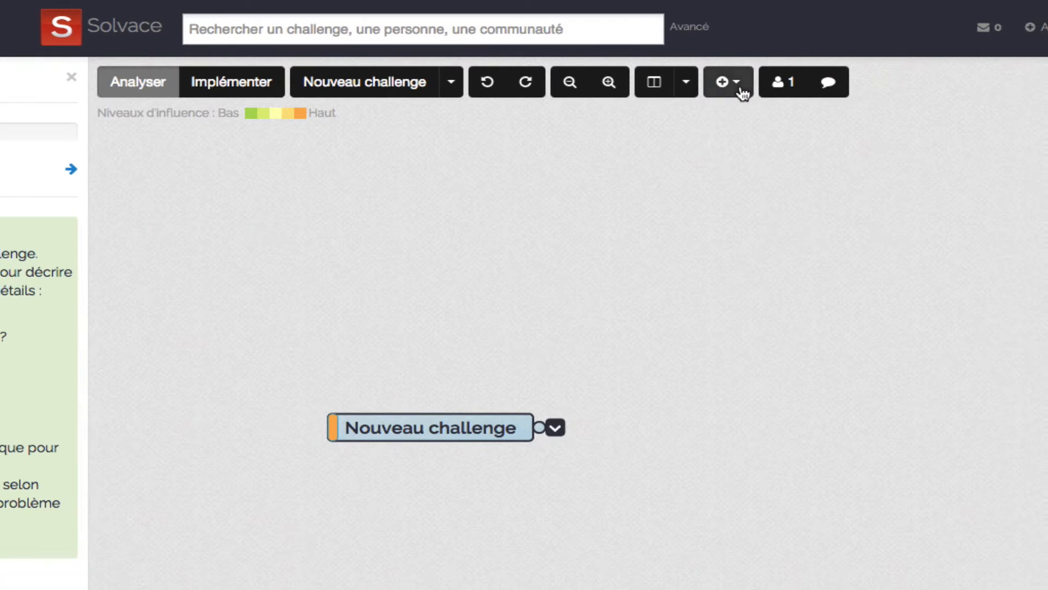
Step: Look through the challenge editor's list of keyboard shortcuts and close it
left_click(813, 88)
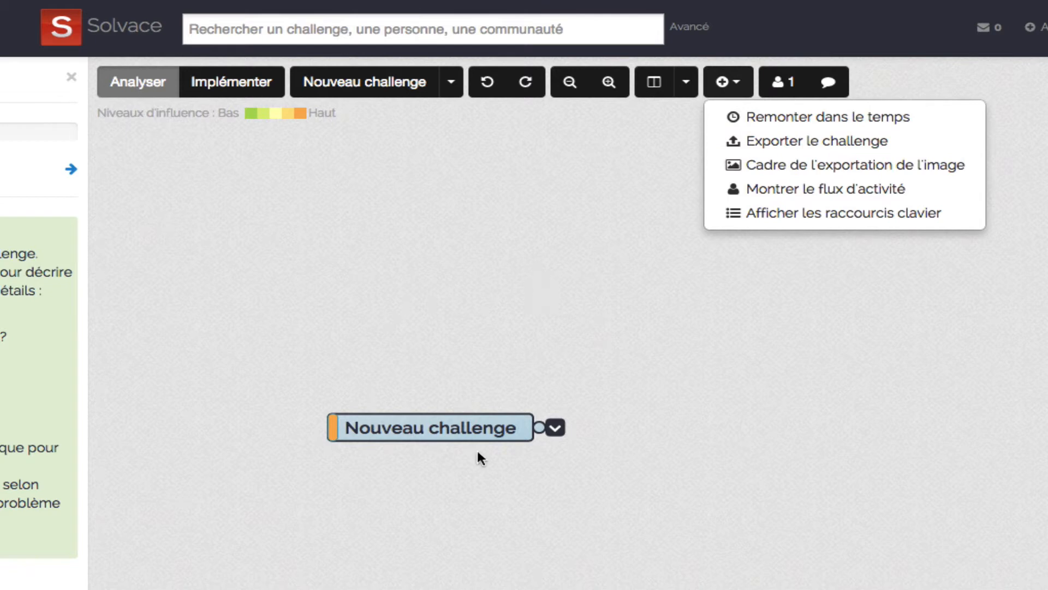
left_click(821, 215)
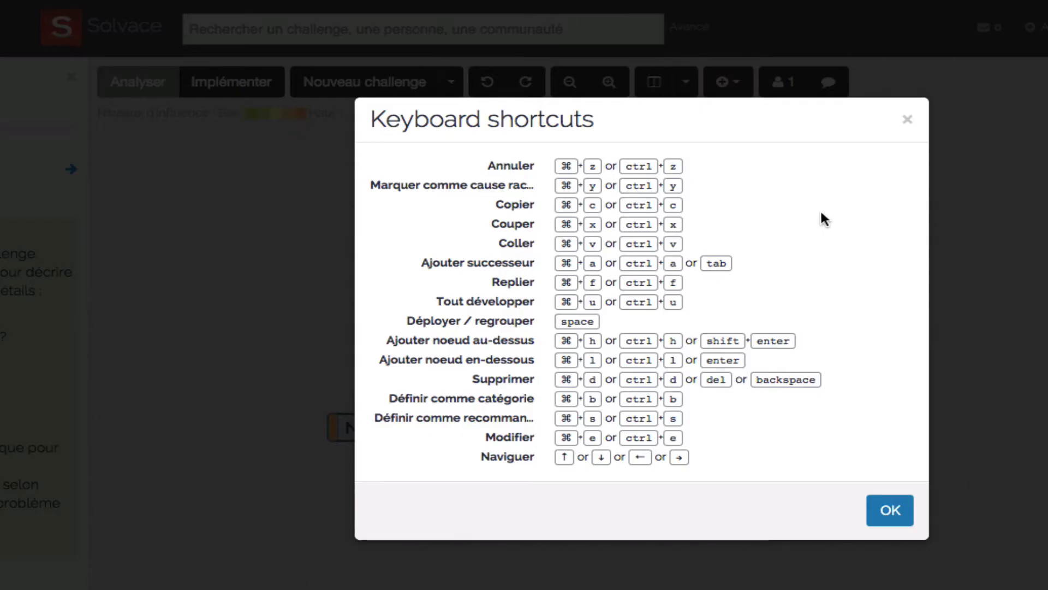
left_click(909, 121)
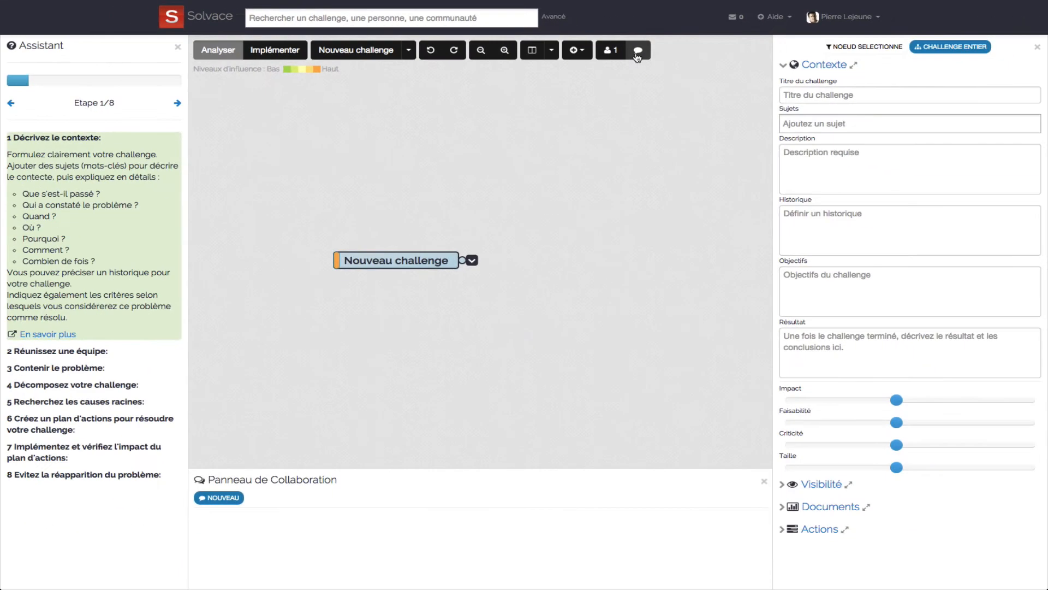
Step: Send the message "test" in the challenge's chat and close the chat
left_click(637, 53)
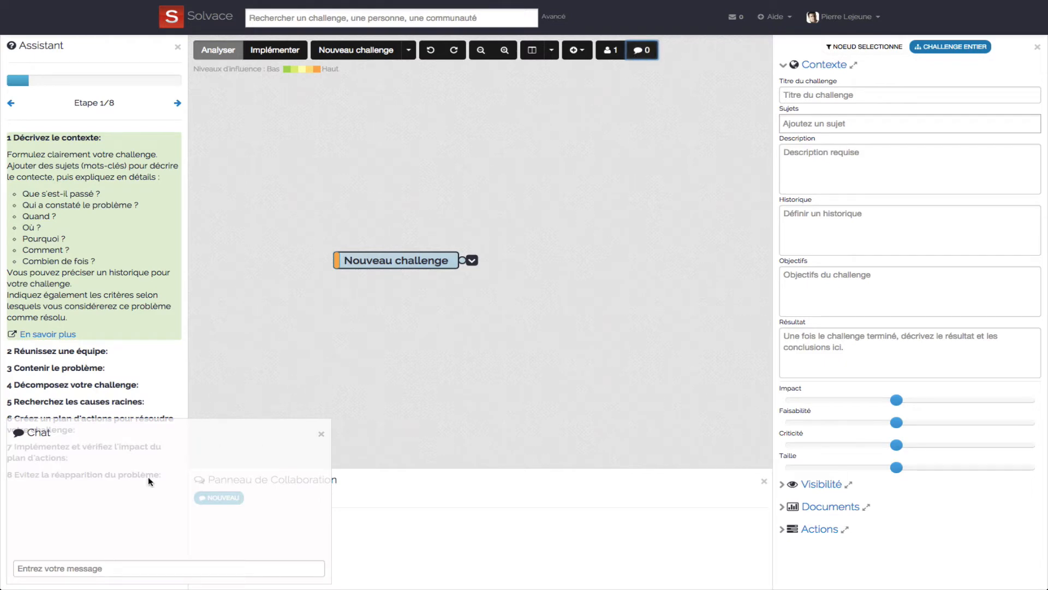
left_click(49, 564)
type("test")
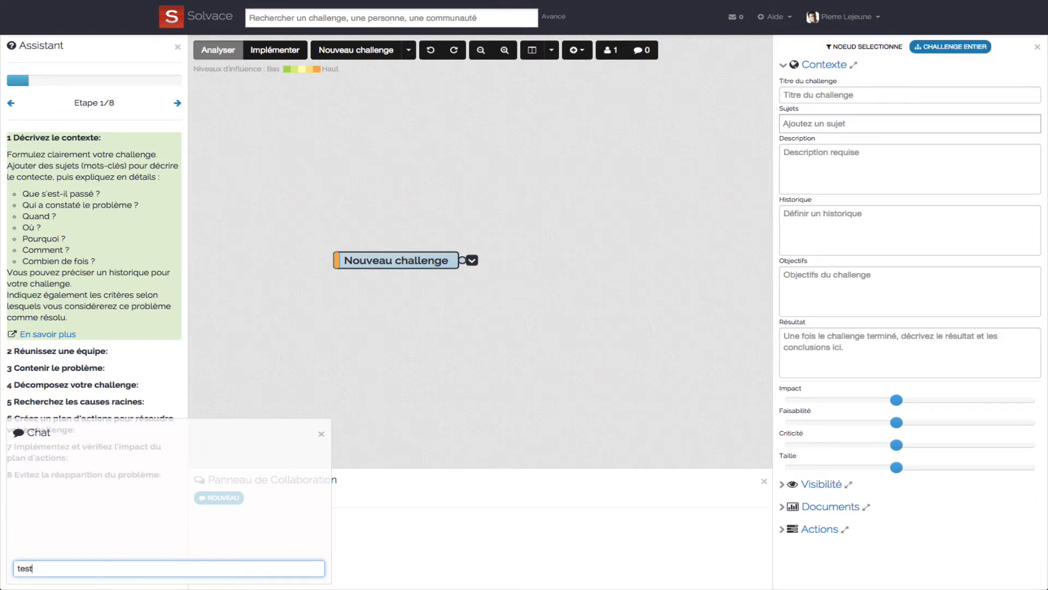
key("Return")
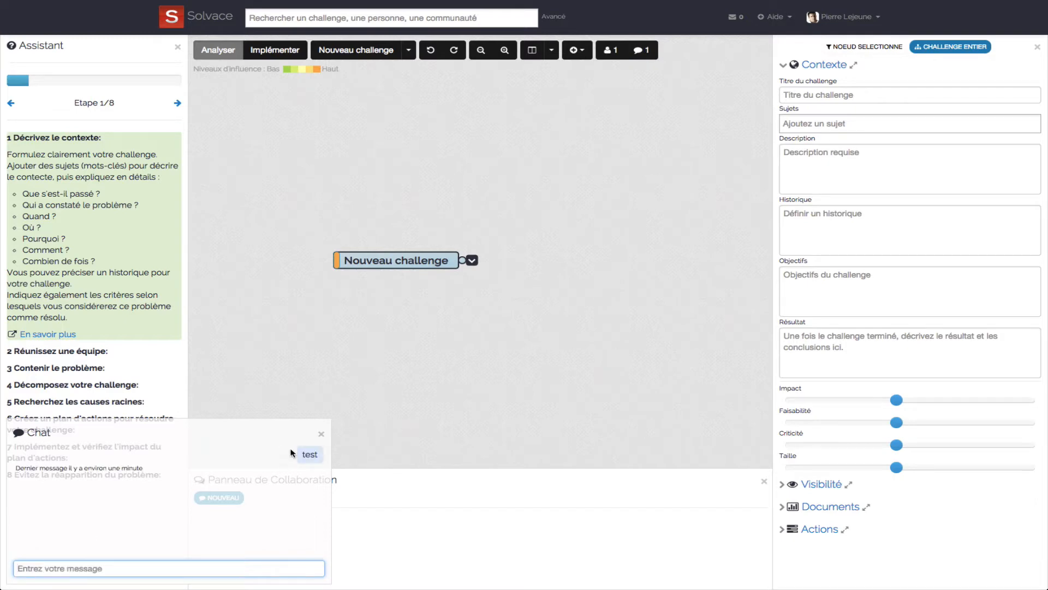
left_click(322, 436)
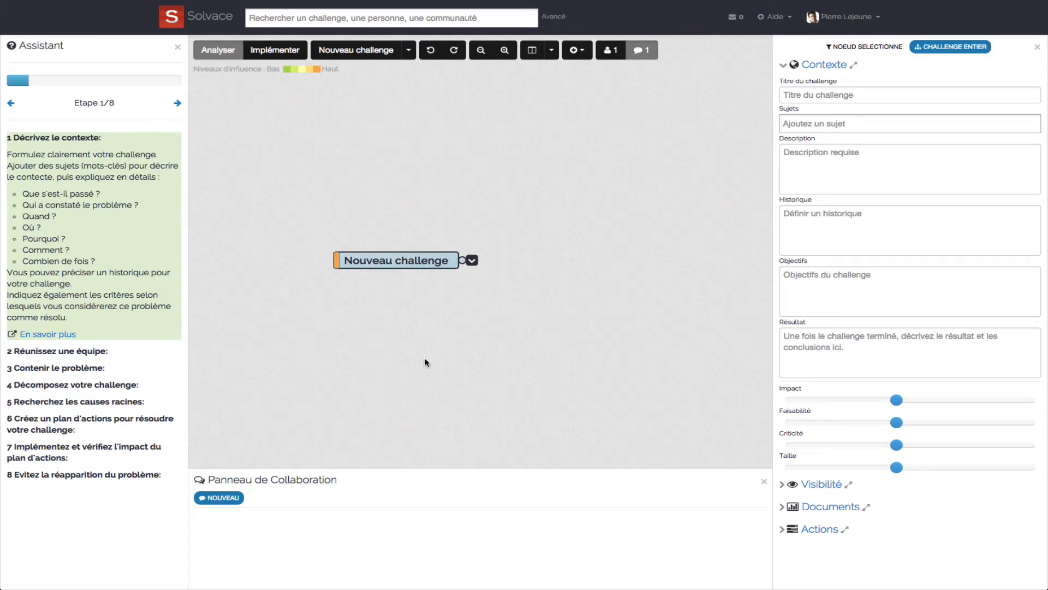
double_click(445, 261)
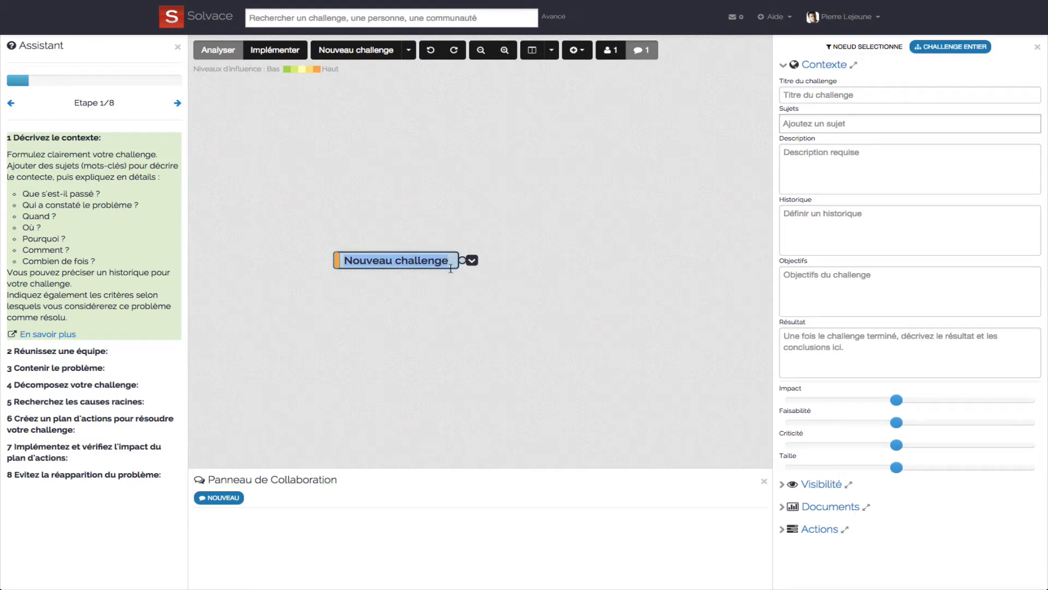
left_click(448, 276)
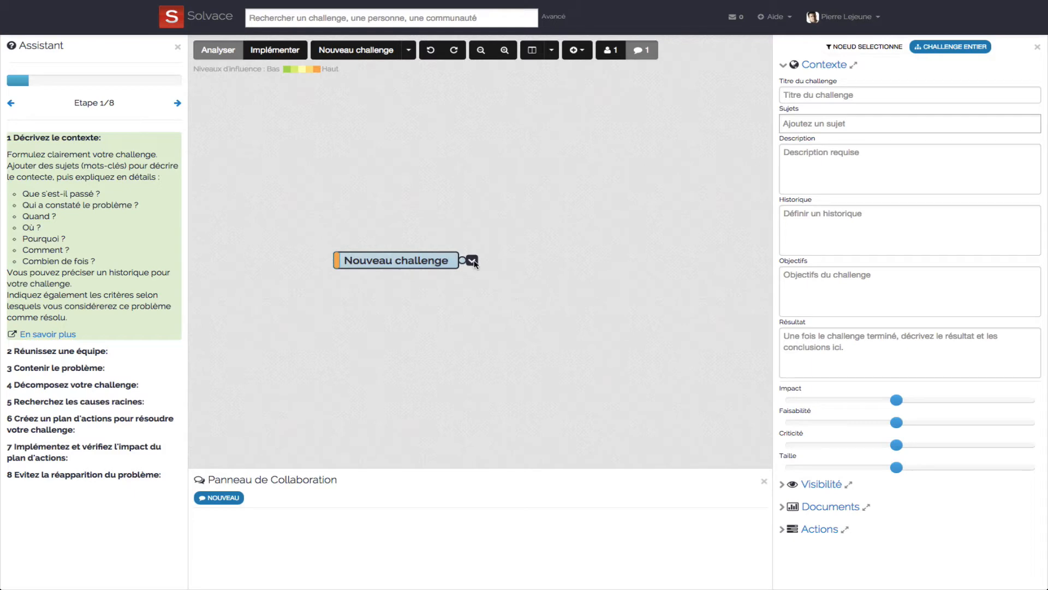
left_click(472, 261)
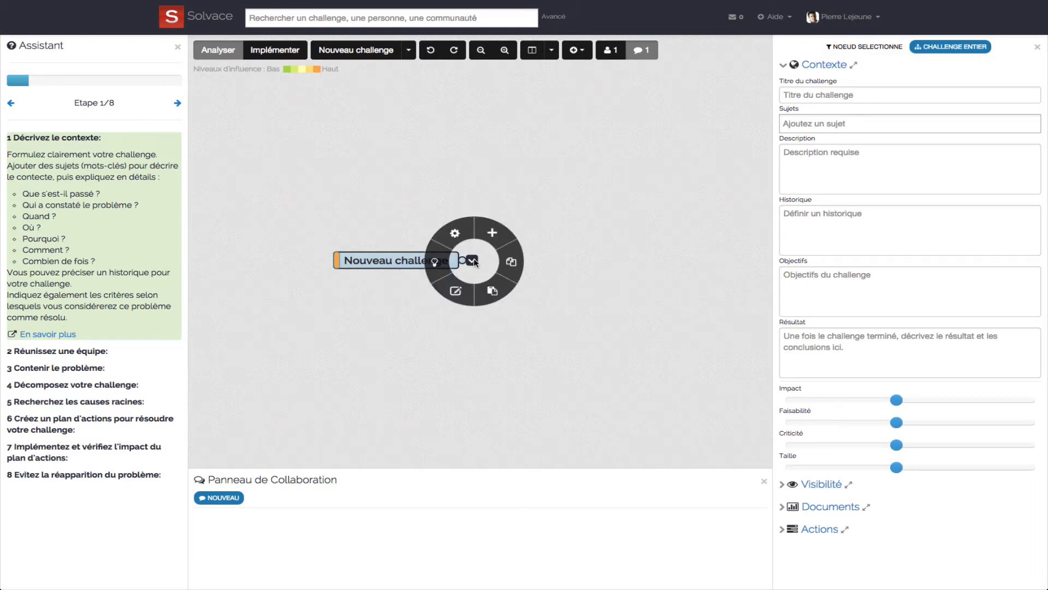
left_click(458, 293)
left_click(461, 282)
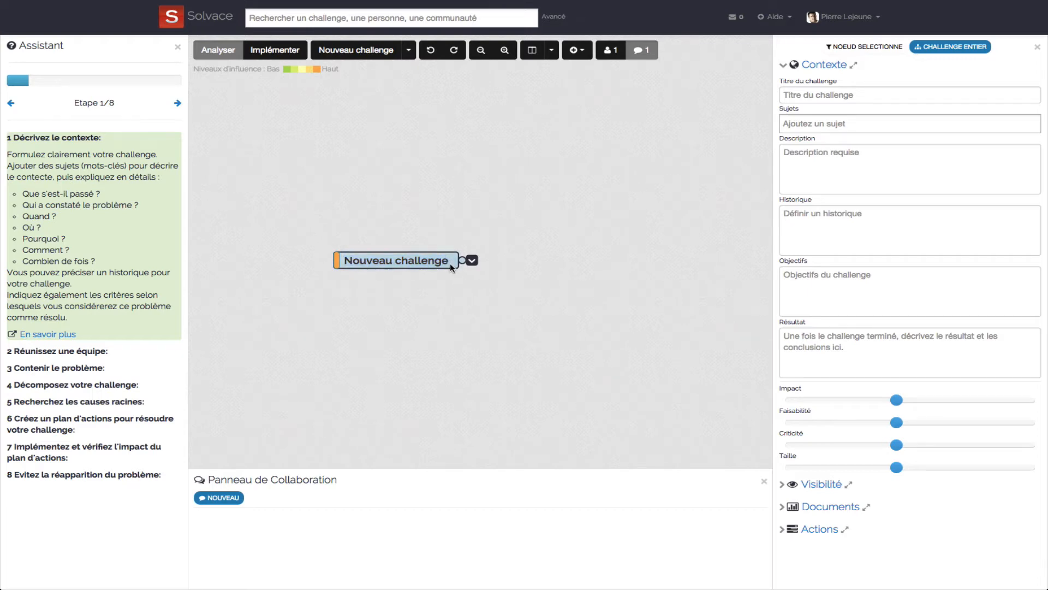
Step: Rename the "Nouveau challenge" node as "Fissures sur aubes turbine HP"
double_click(449, 264)
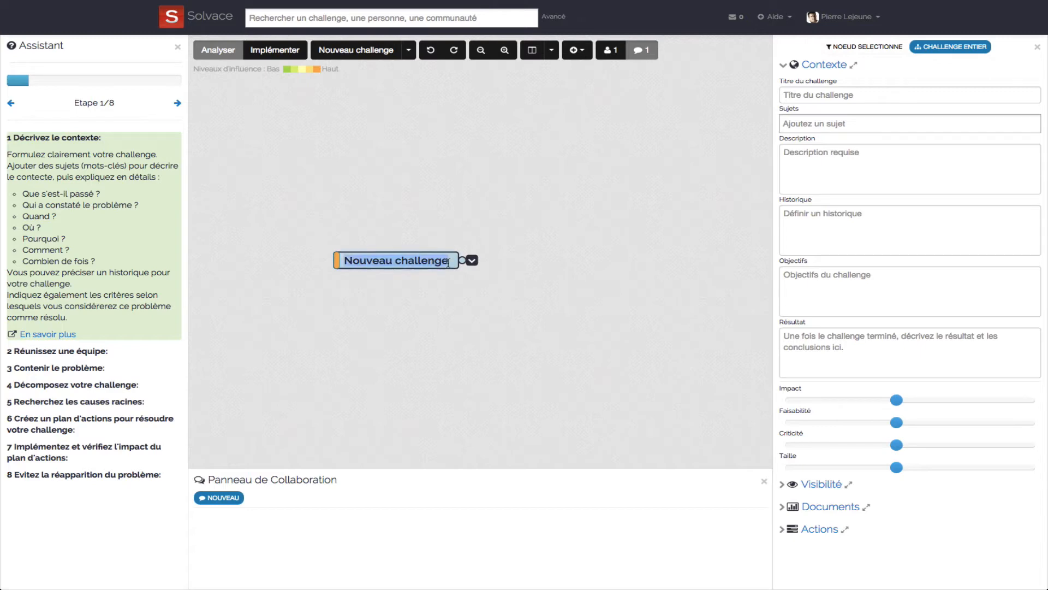
type("Fissures sur ab")
key("BackSpace")
type("ubes t")
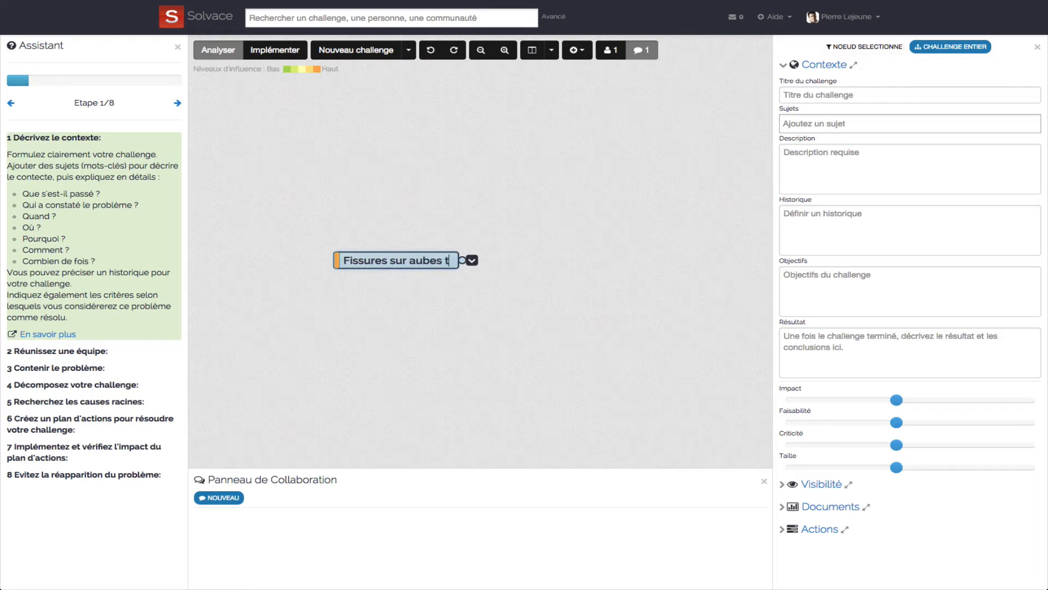
type("urbine HP")
key("Return")
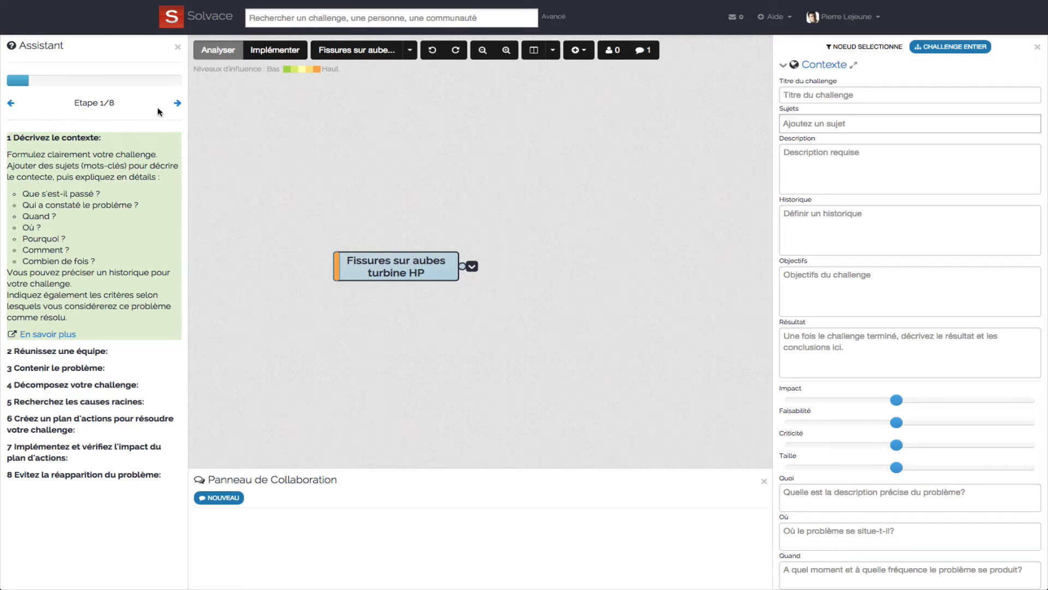
Step: Preview steps 2 and 3 of the assistant and return to step 1, the context description
left_click(178, 104)
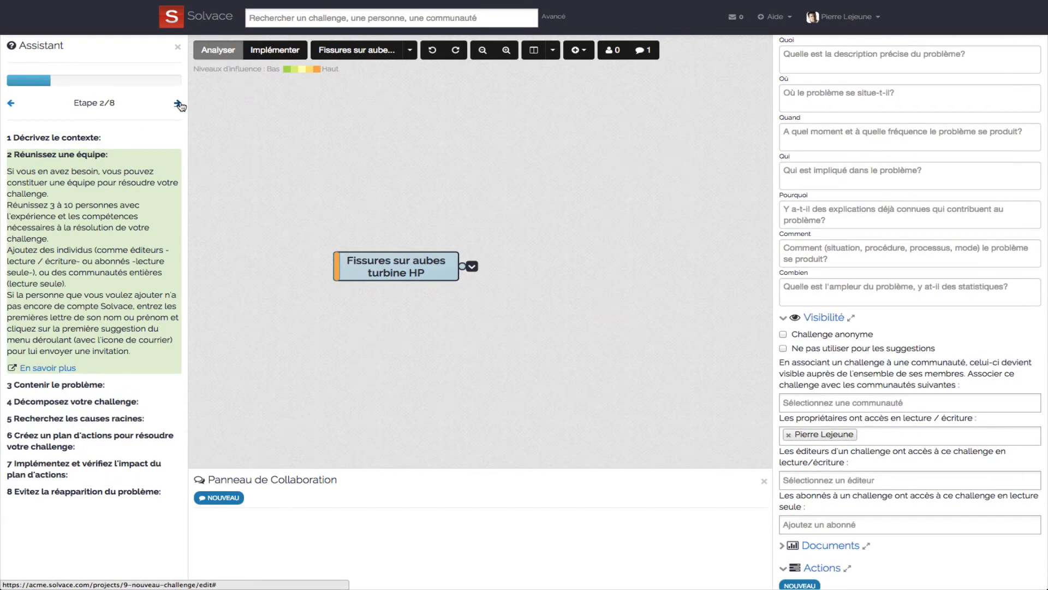
left_click(178, 103)
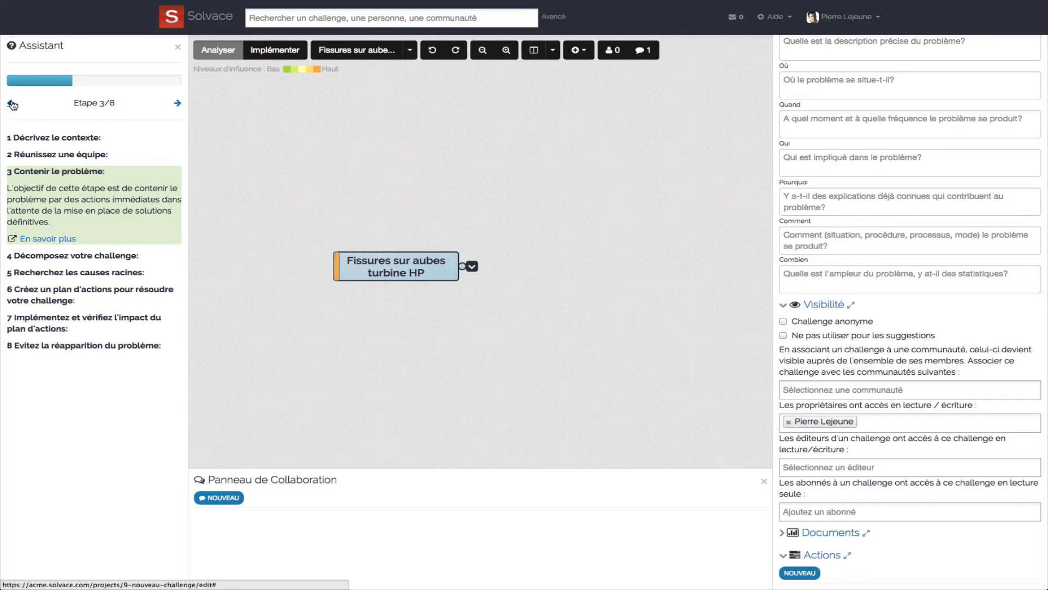
left_click(12, 105)
left_click(12, 104)
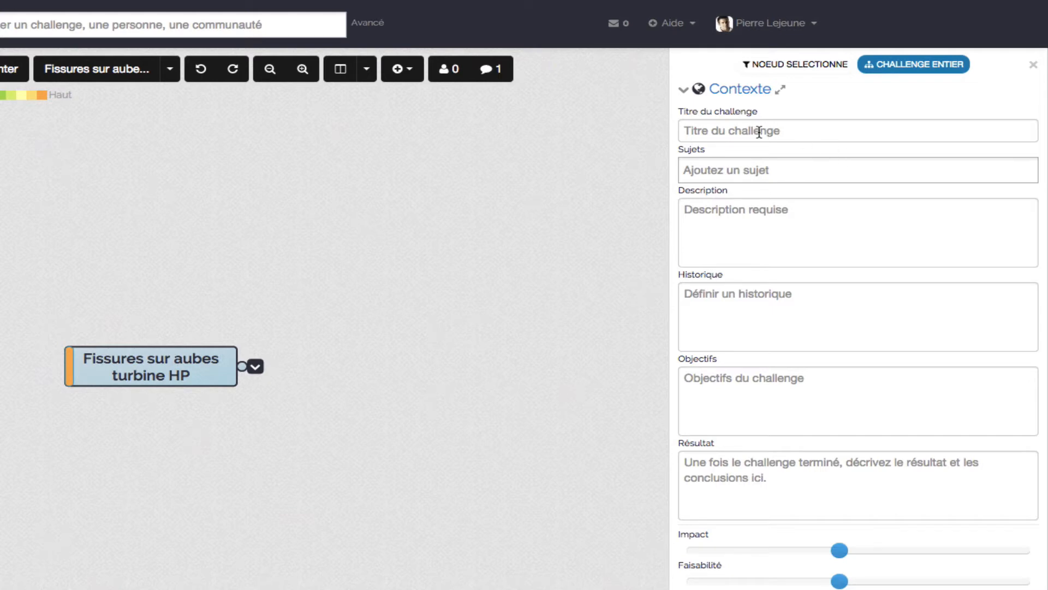
Step: Add the subjects "Haute Pression" and "Turbines" to the challenge's context
left_click(709, 165)
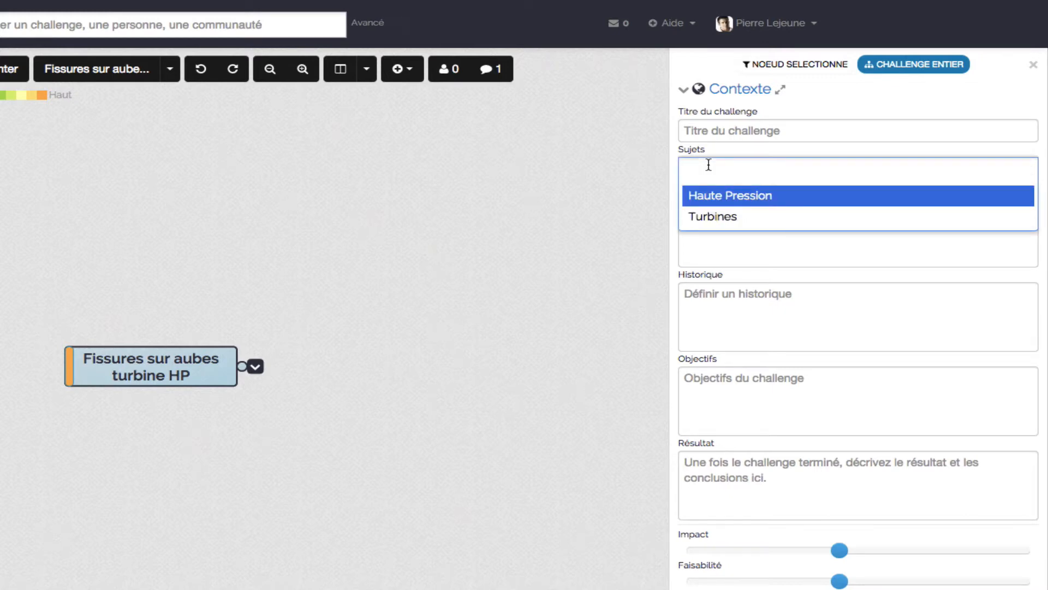
type("Haute")
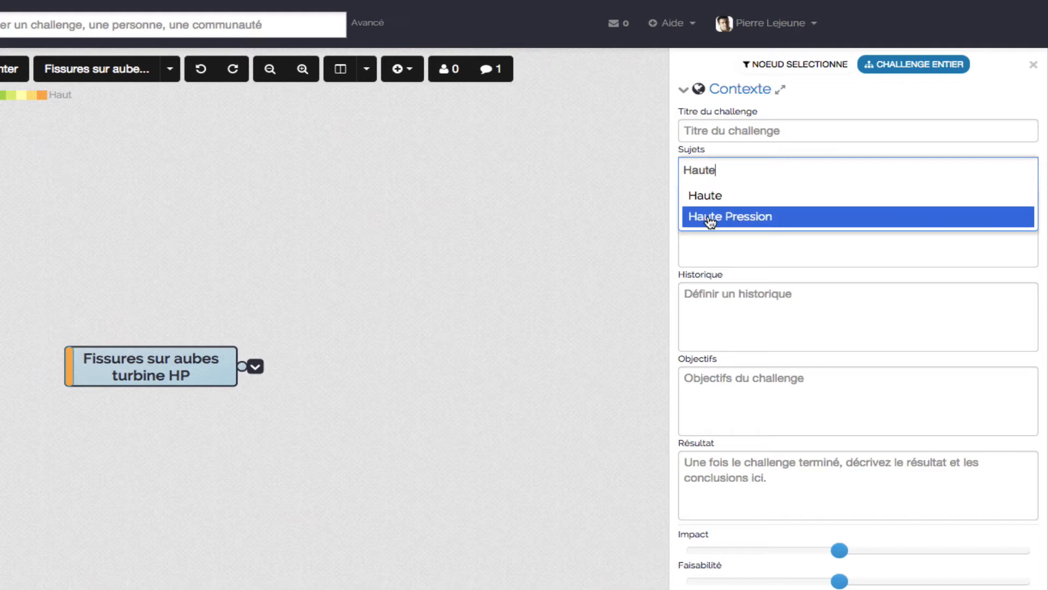
left_click(708, 217)
type("Tur")
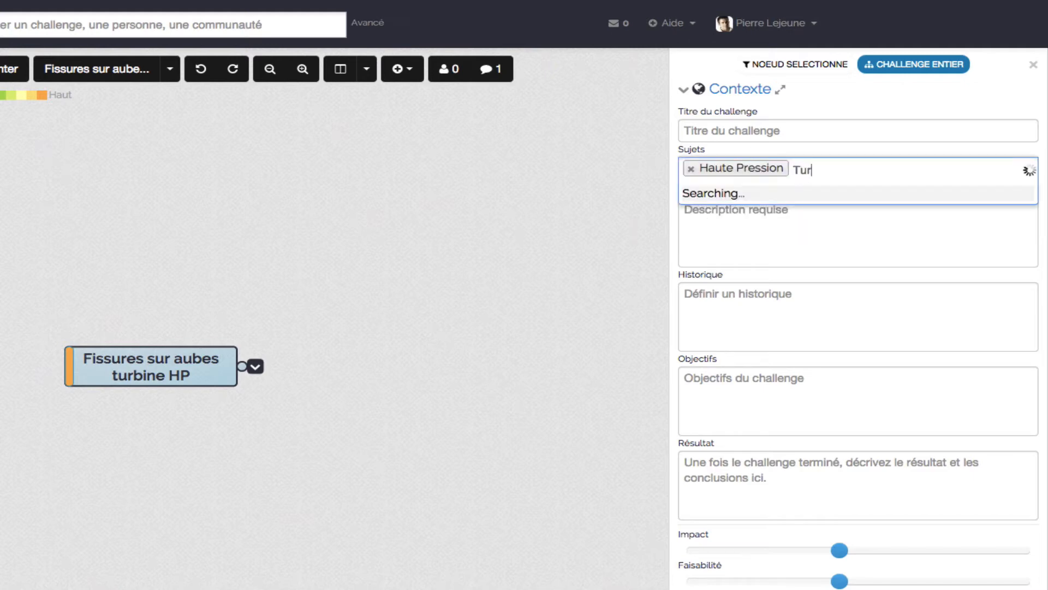
type("bine")
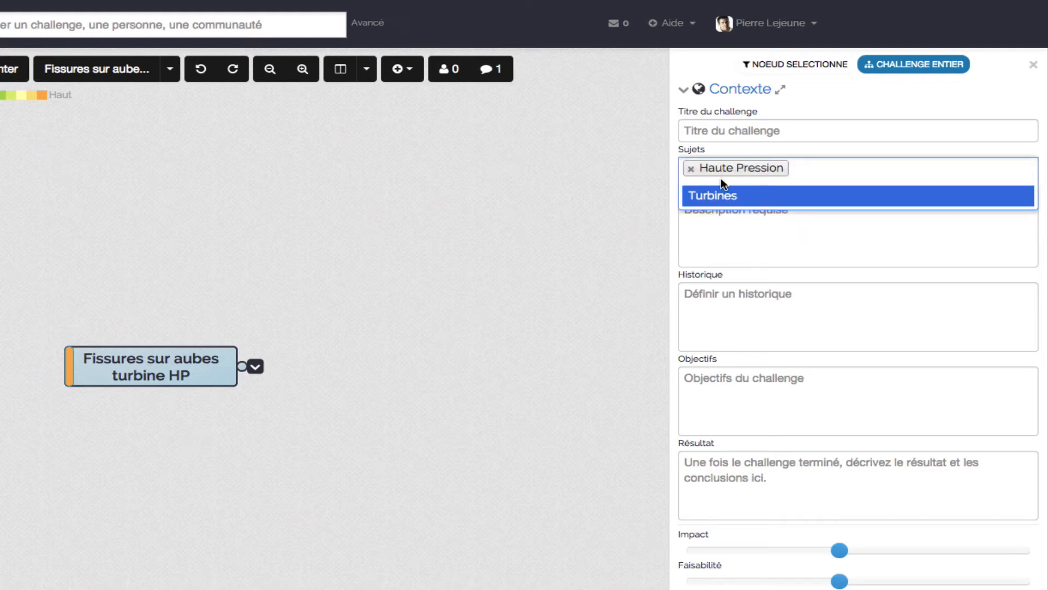
left_click(720, 200)
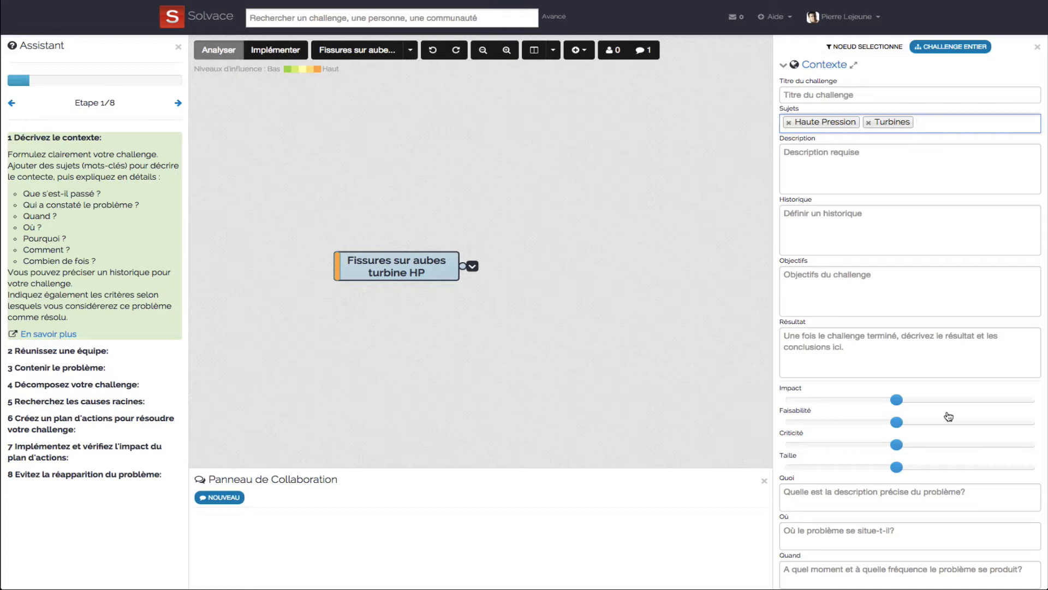
Step: Collapse the context section and add two colleagues, including the Quality manager, as editors of the challenge
scroll(948, 416, "down", 5)
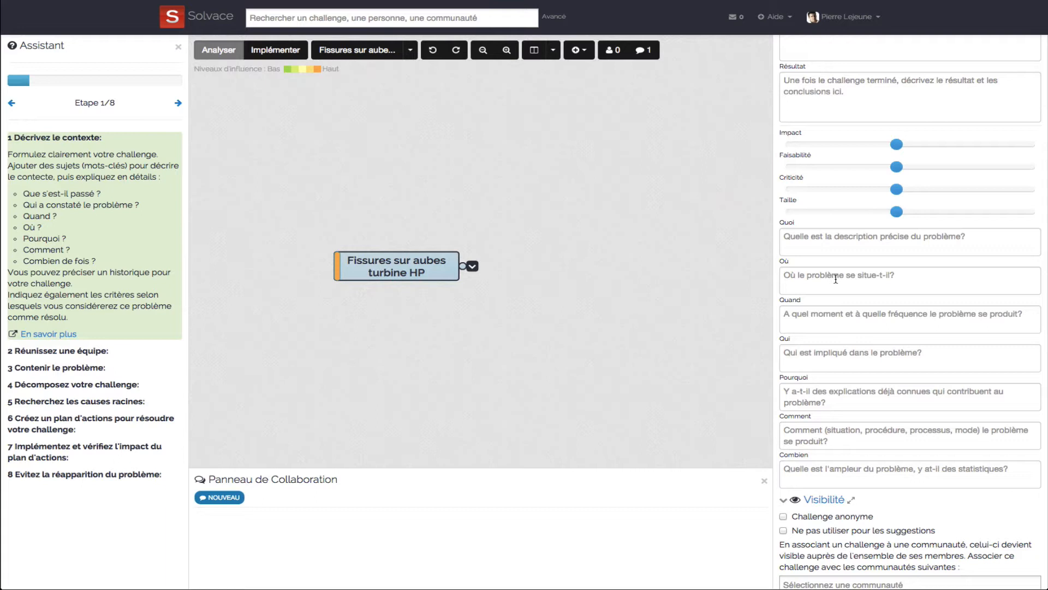
scroll(836, 279, "up", 5)
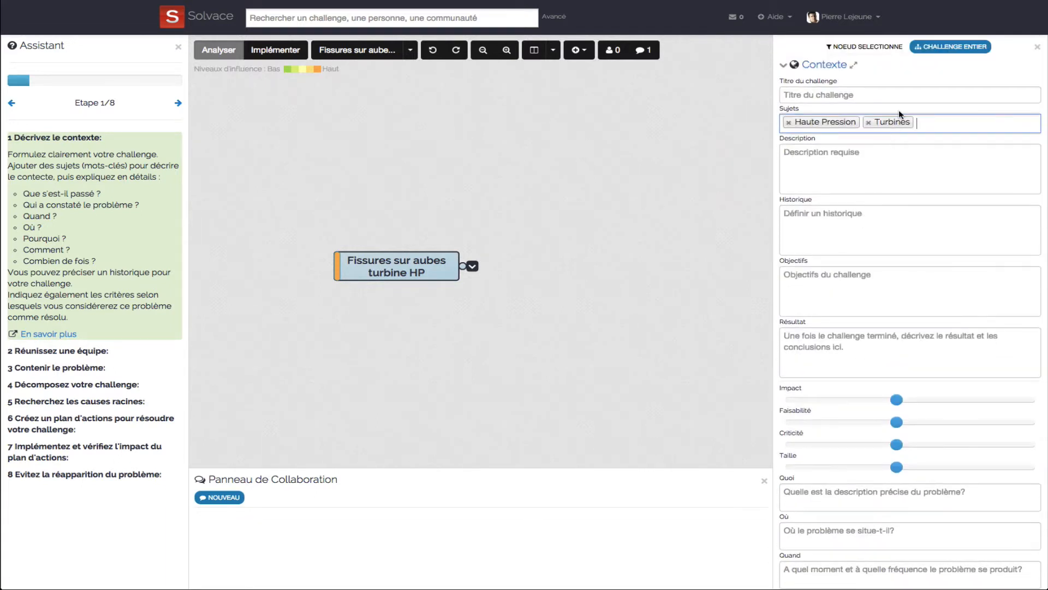
left_click(819, 68)
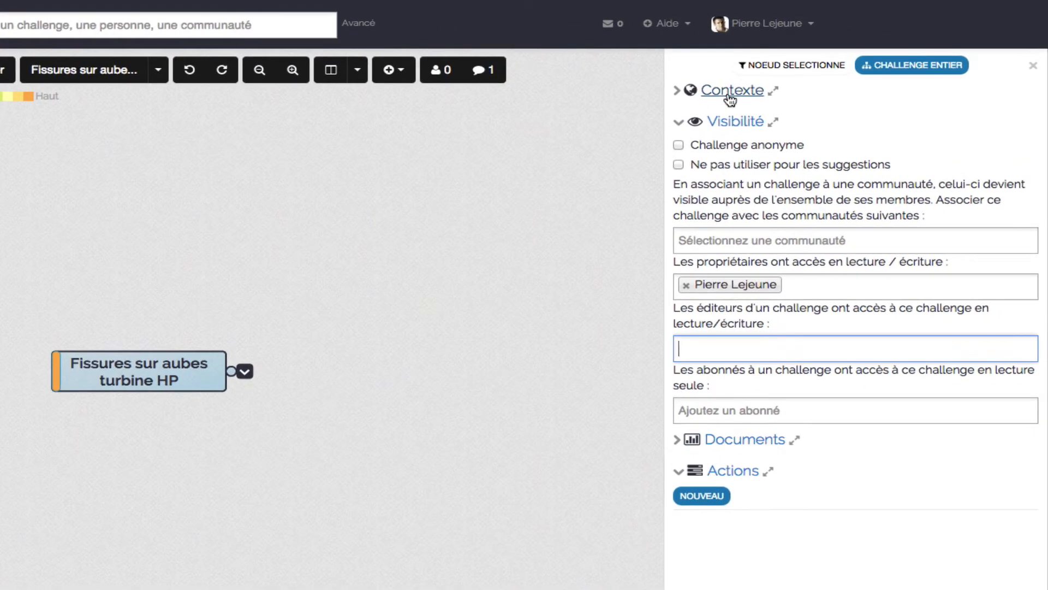
left_click(699, 349)
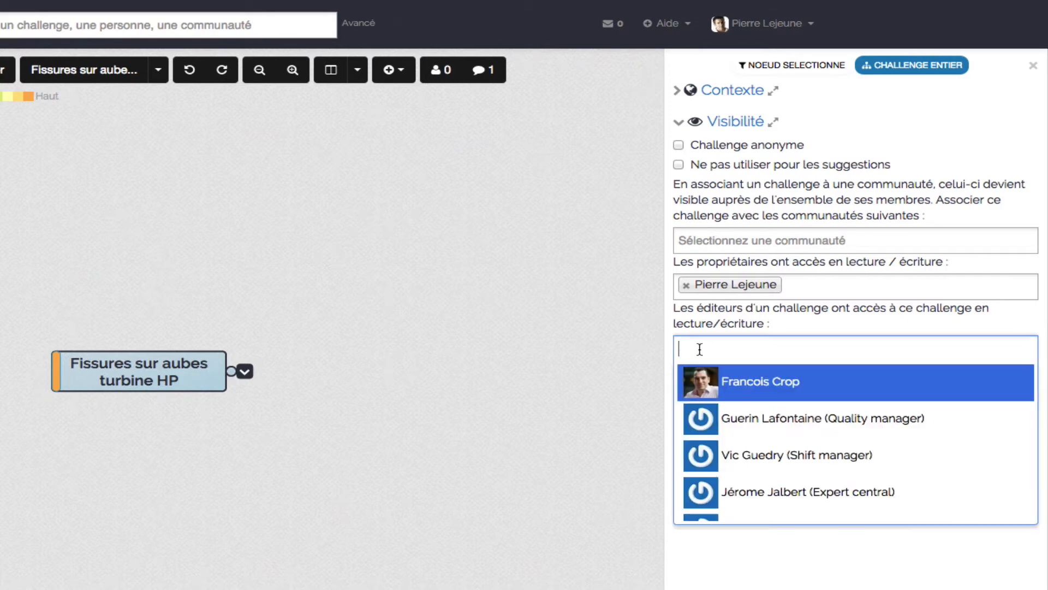
left_click(775, 425)
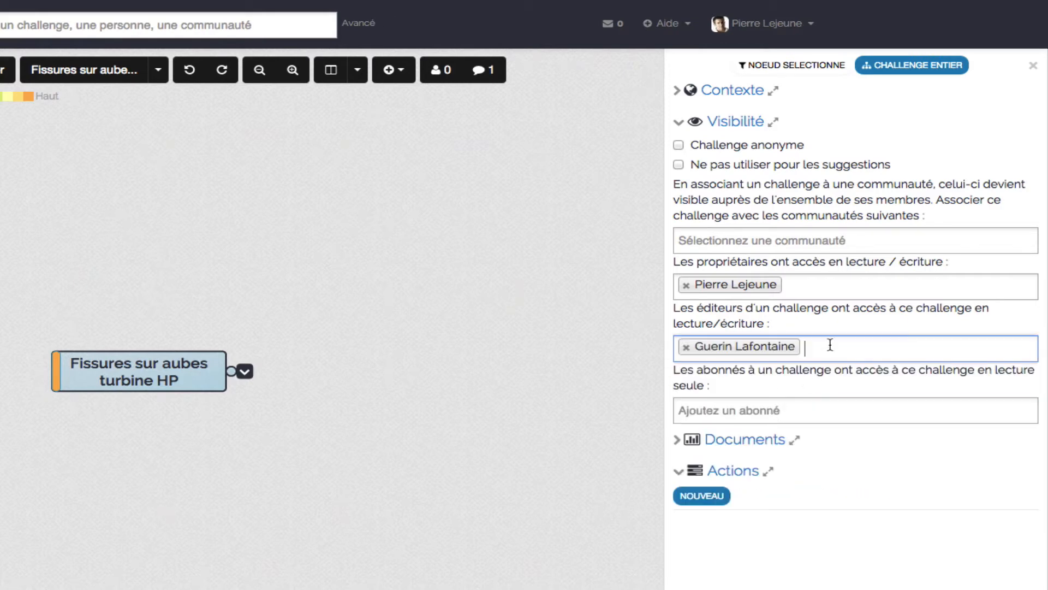
type("bus")
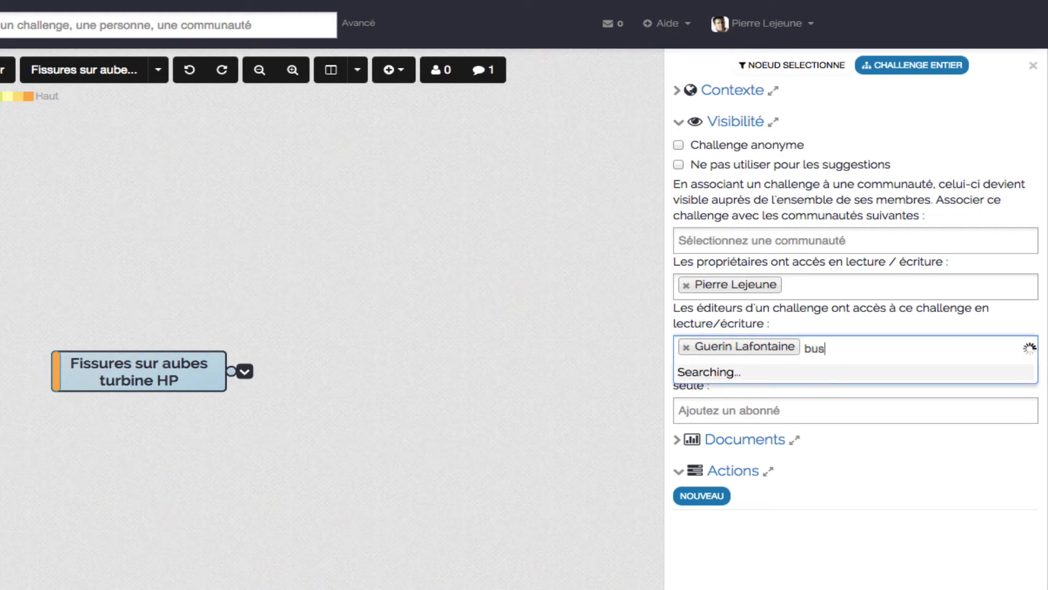
left_click(764, 403)
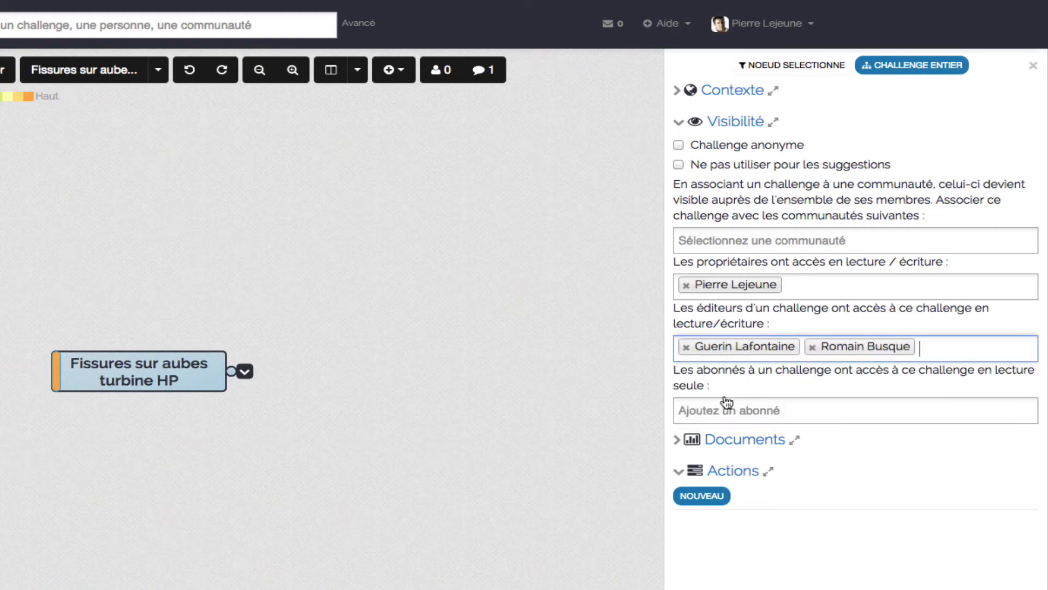
Step: Add the Change agent as a read-only subscriber and associate the challenge with the "Pompes" community
left_click(715, 405)
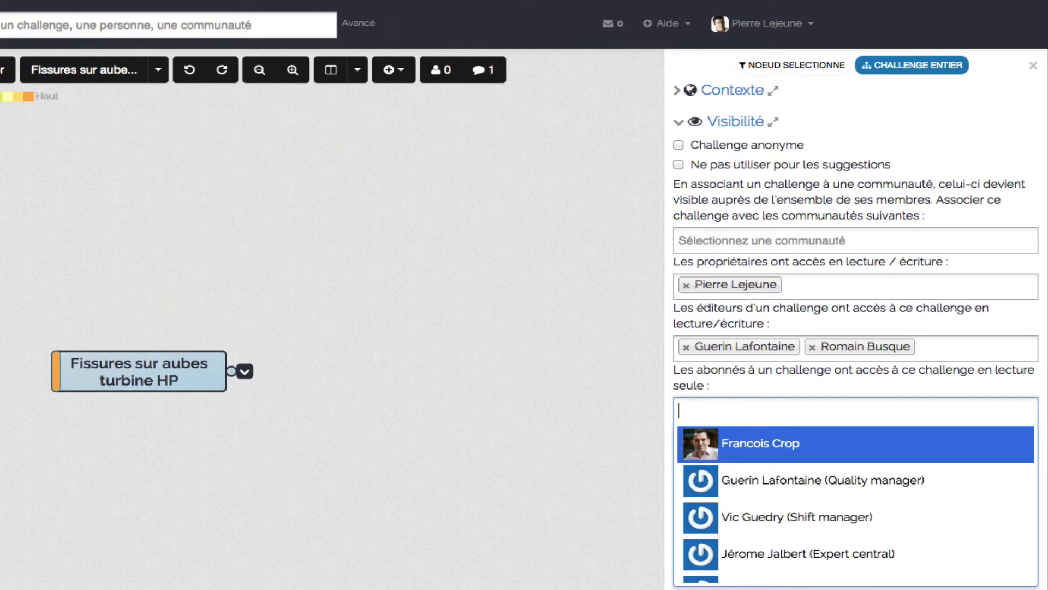
type("loise")
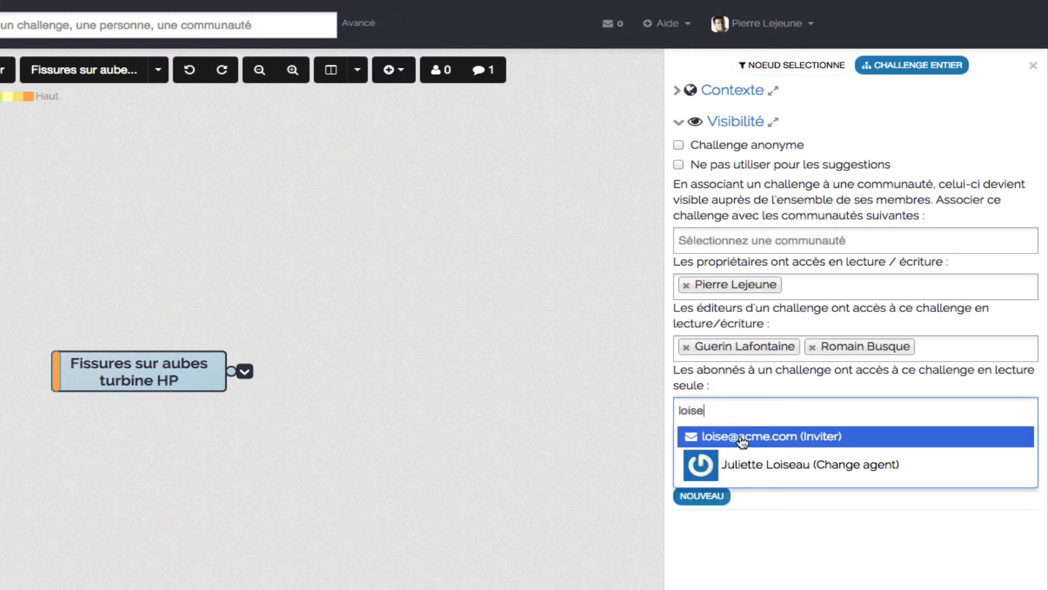
left_click(737, 464)
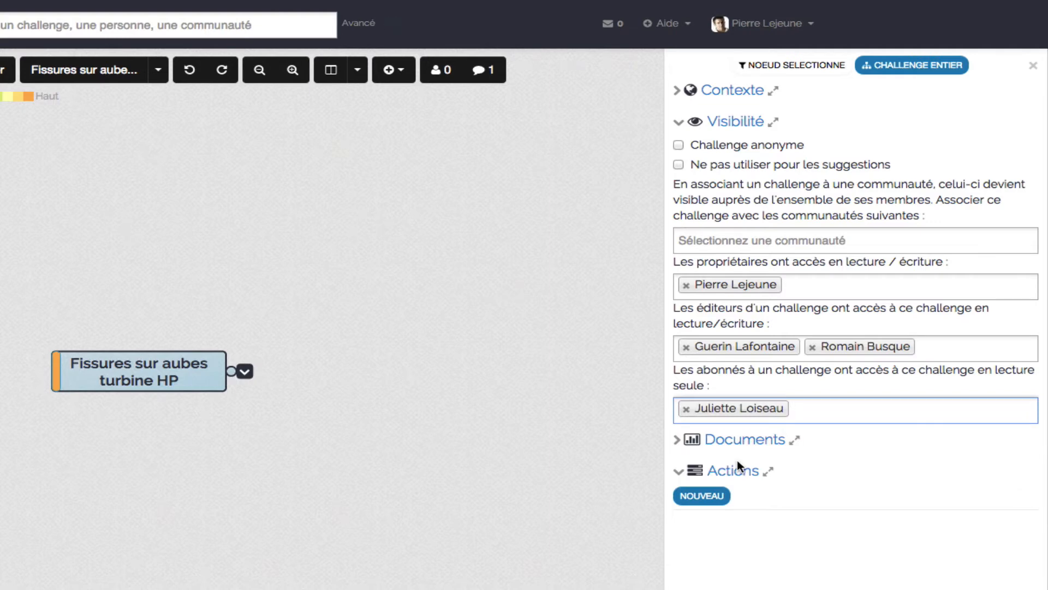
left_click(692, 236)
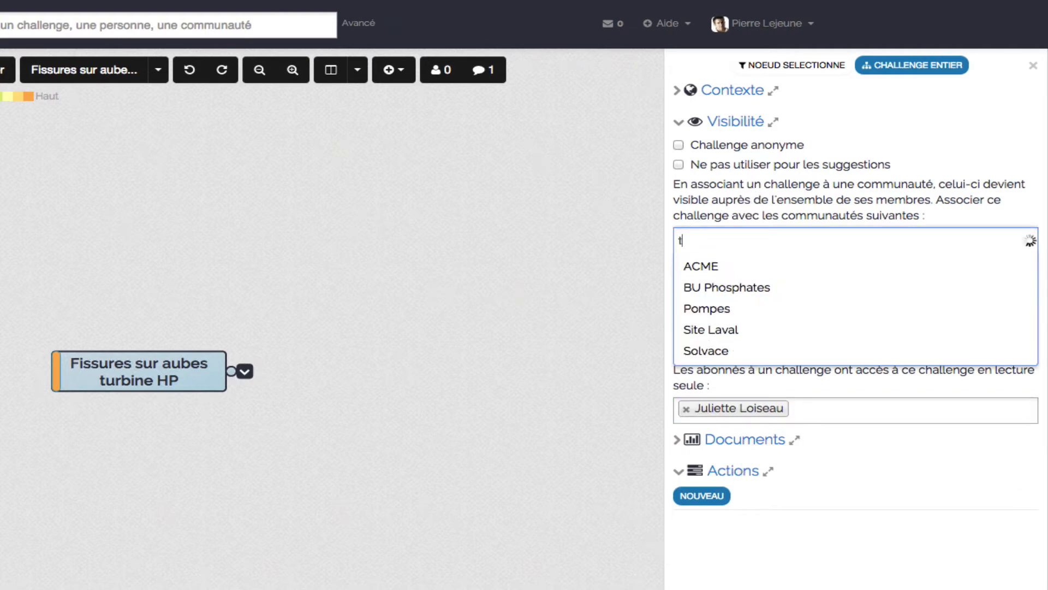
type("pom")
left_click(706, 285)
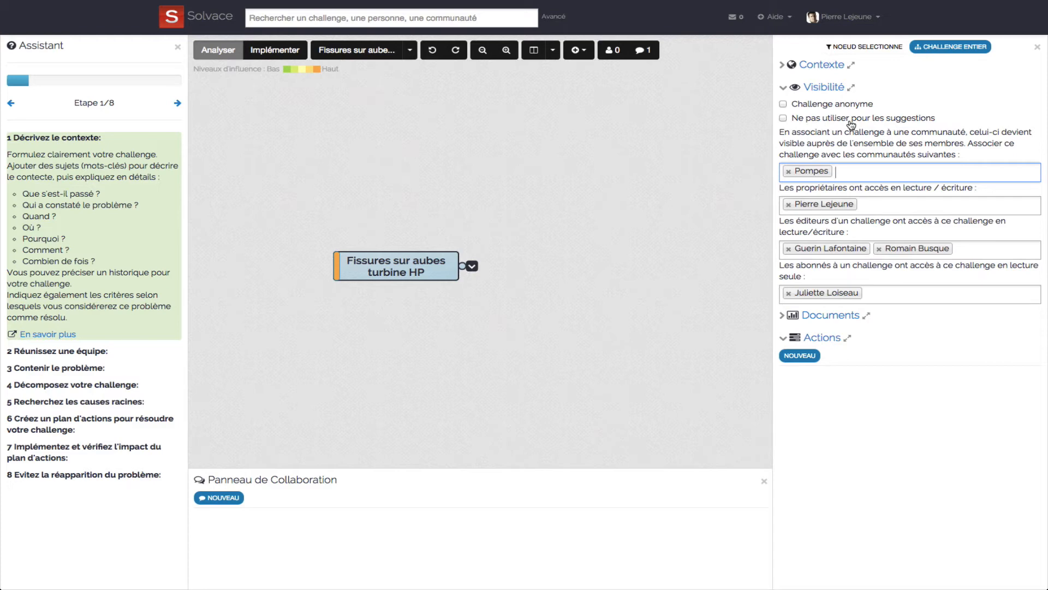
Step: Try inserting the Ishikawa structure under the challenge's root node and undo the insertion completely
left_click(410, 51)
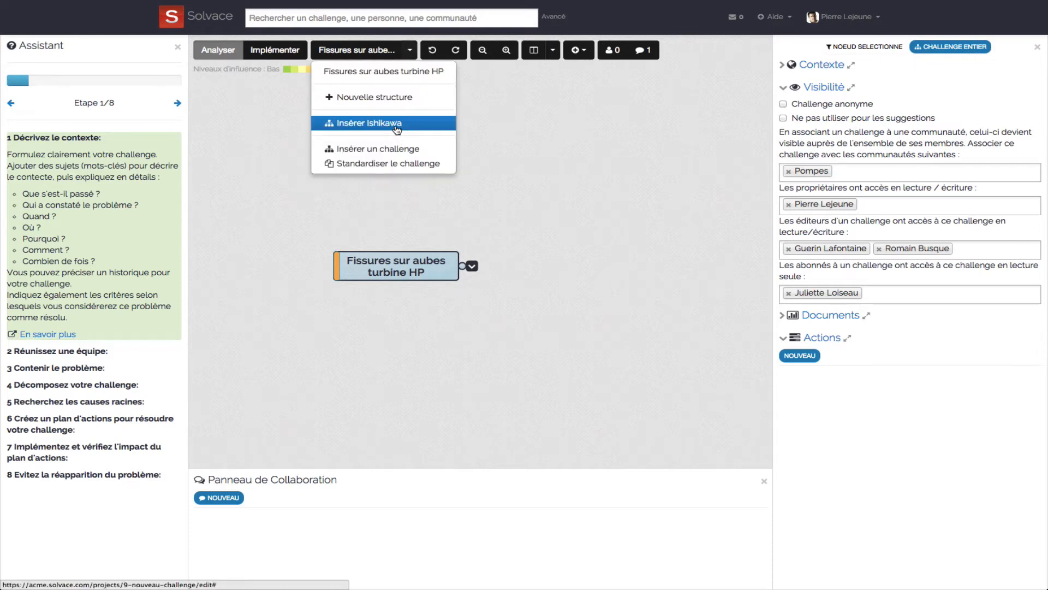
left_click(397, 129)
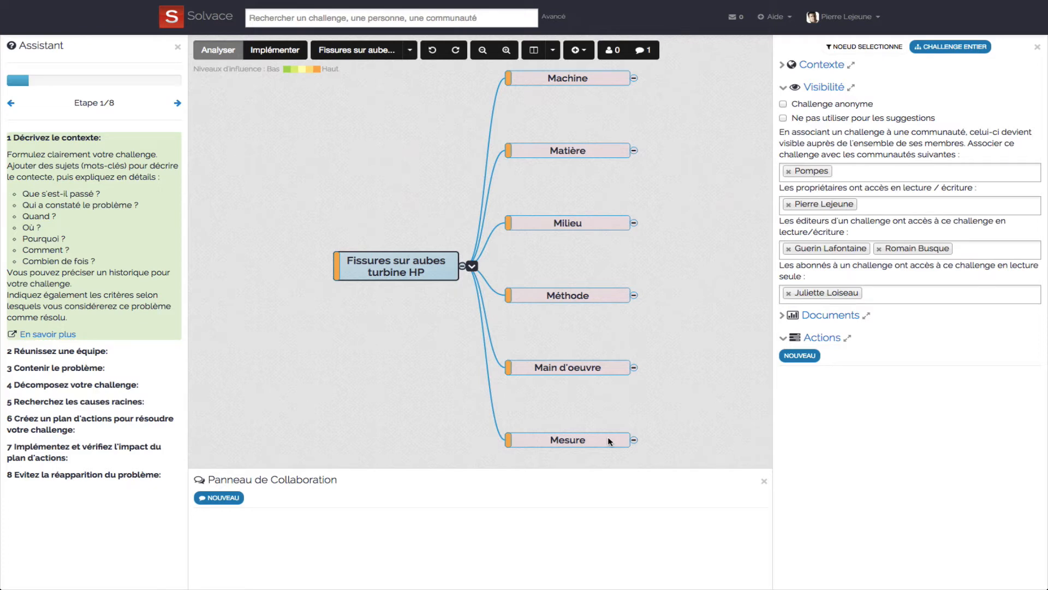
key("ctrl+z")
key("ctrl+z")
key("ctrl+z")
key("ctrl+z")
key("ctrl+z")
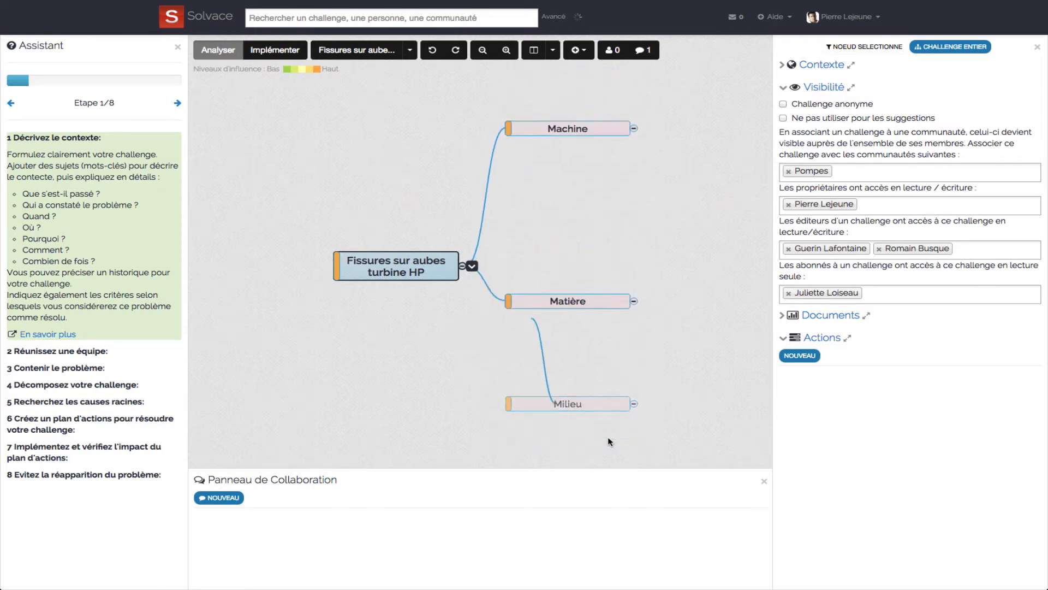
key("ctrl+z")
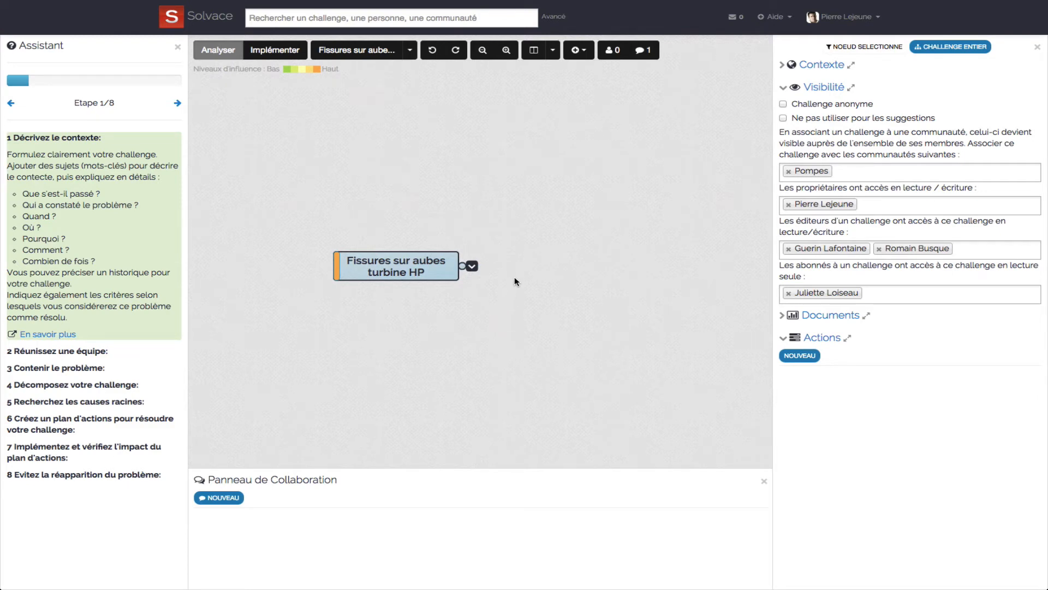
Step: Add two child nodes named "Vibrations" and "Cavitation" to the "Fissures sur aubes turbine HP" node
left_click(473, 267)
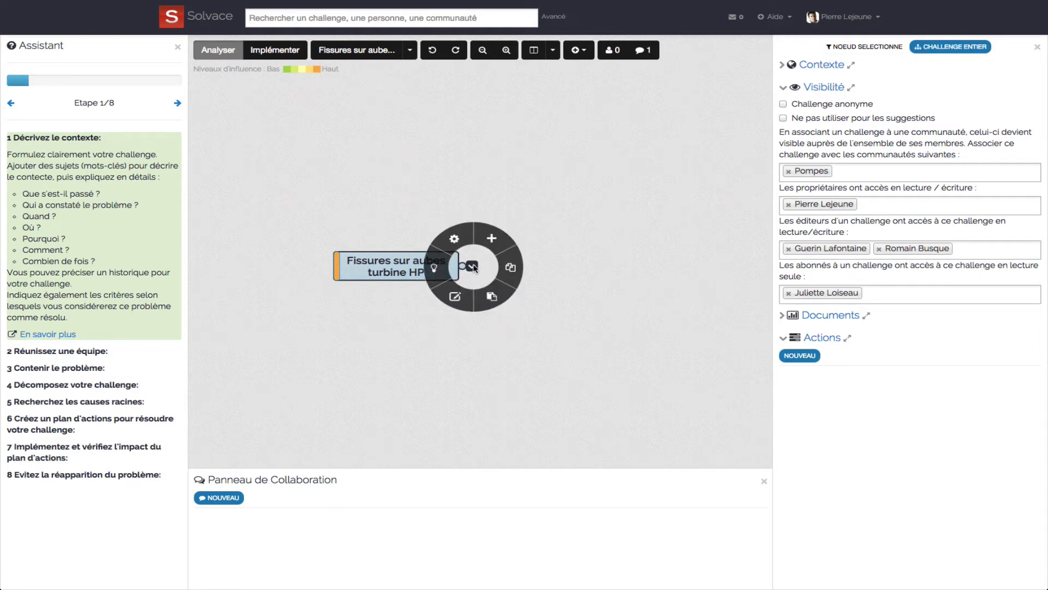
left_click(493, 240)
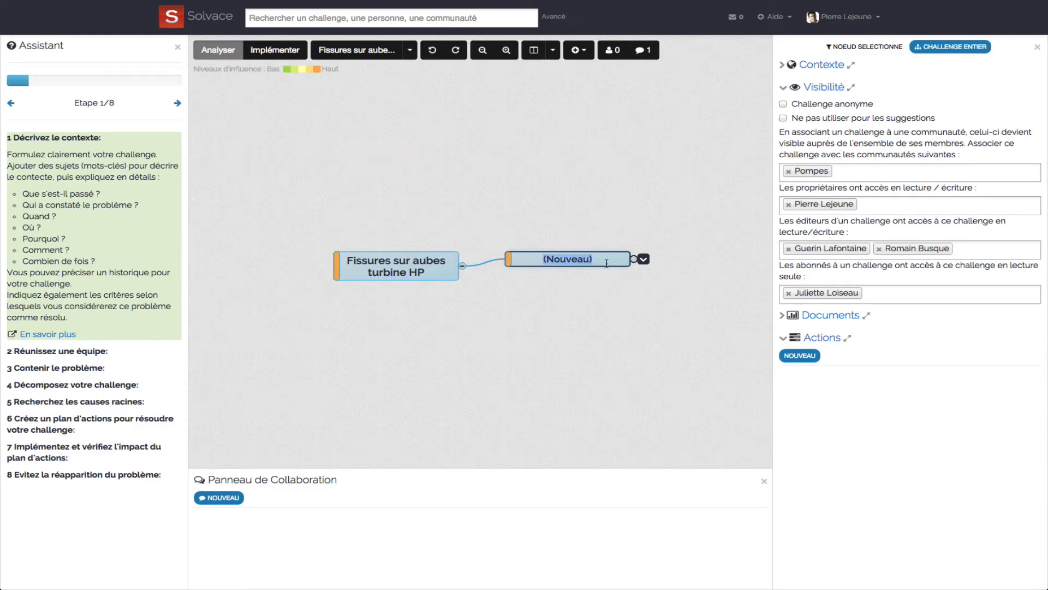
type("Vibrations")
key("Return")
key("Return")
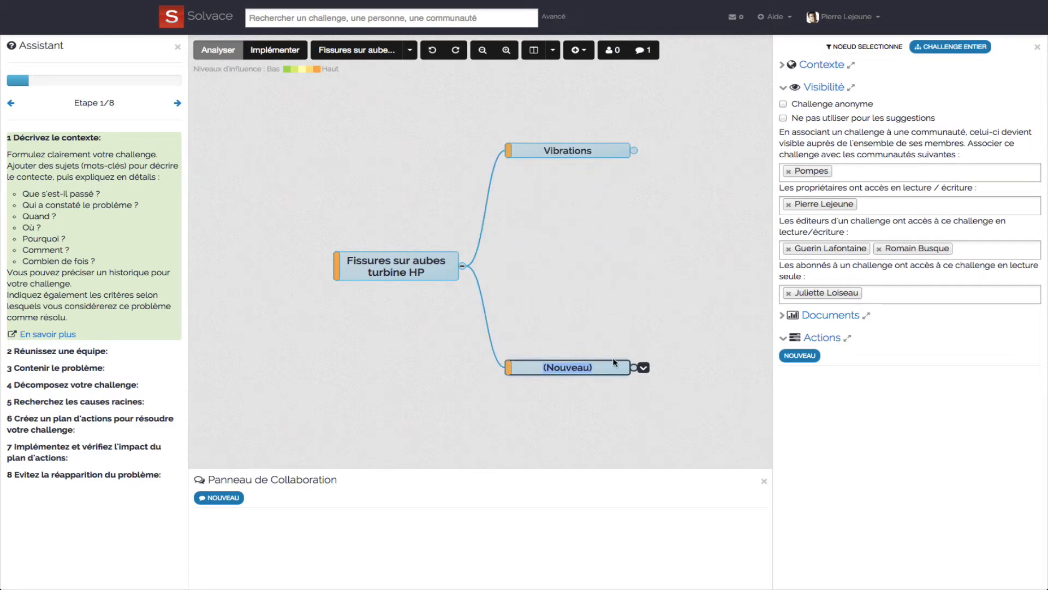
type("Cavitation")
key("Return")
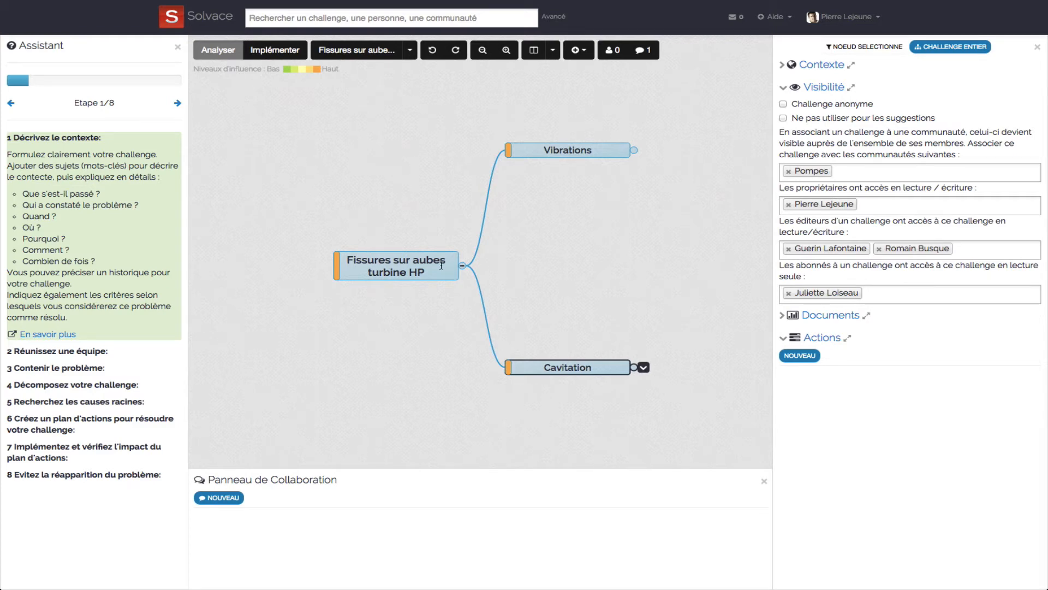
Step: Add the suggested levers "Corrosion" and "Impact element exterieur" as children of the "Fissures sur aubes turbine HP" node
mouse_move(433, 270)
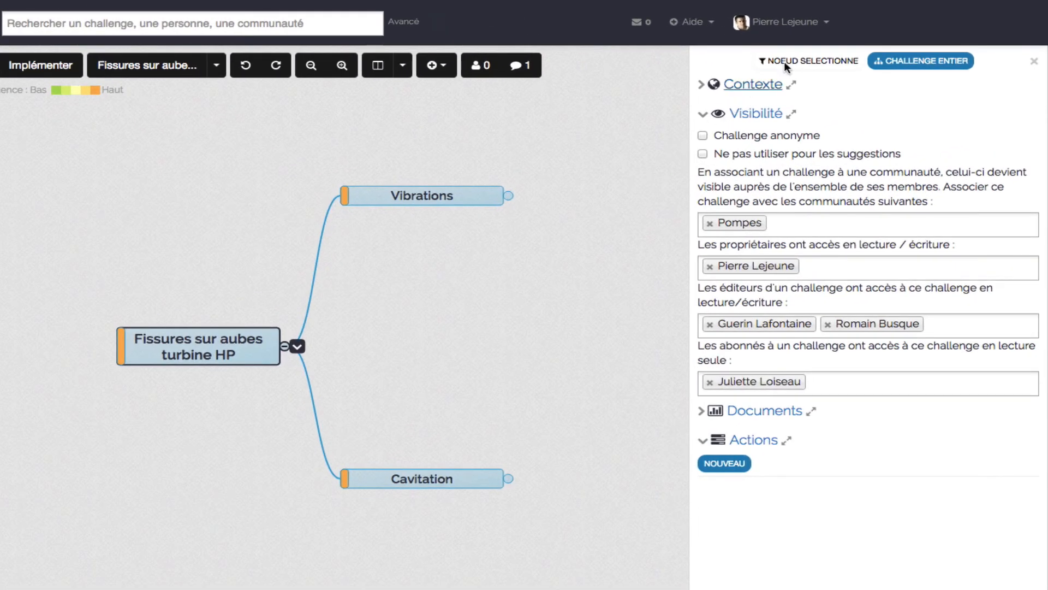
left_click(816, 63)
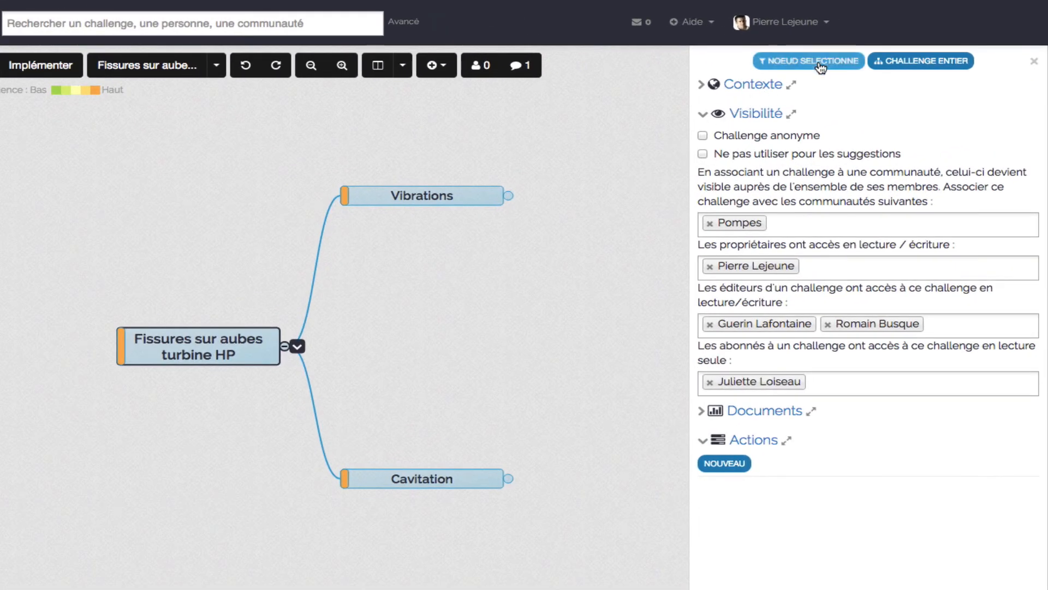
left_click(818, 63)
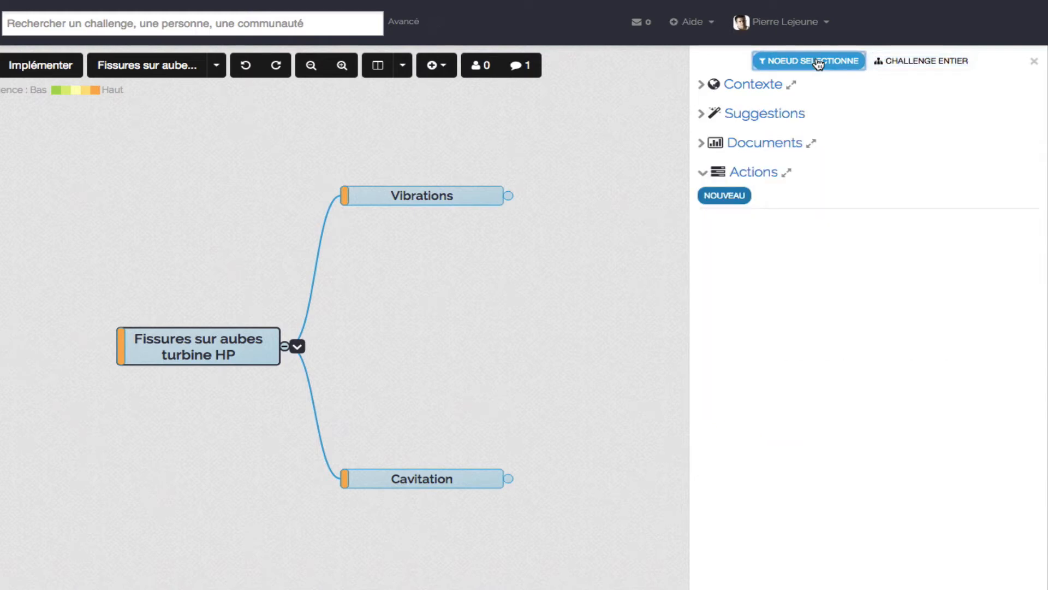
left_click(761, 115)
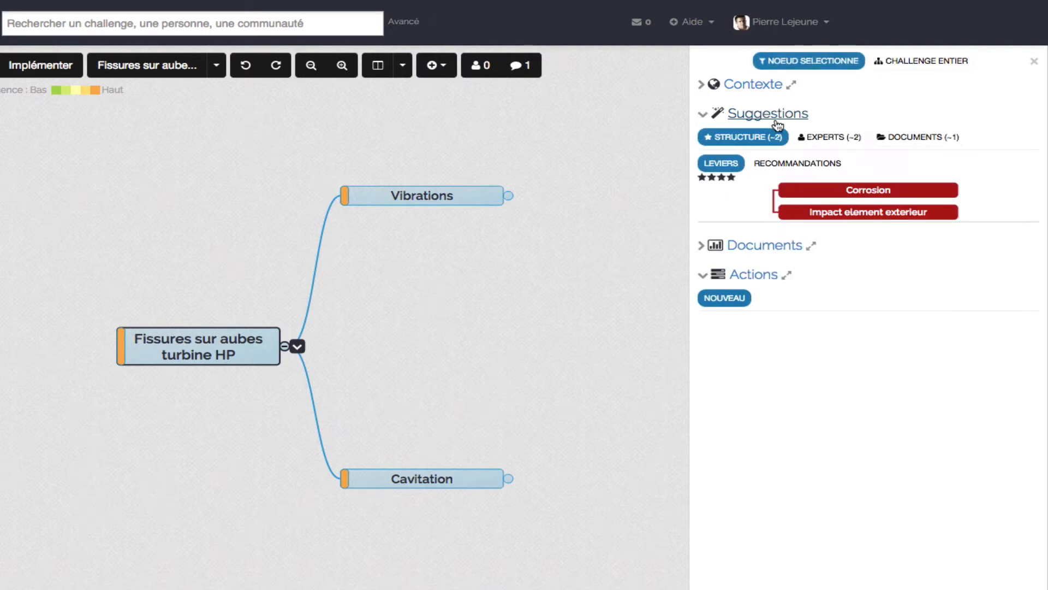
left_click(744, 143)
left_click(797, 167)
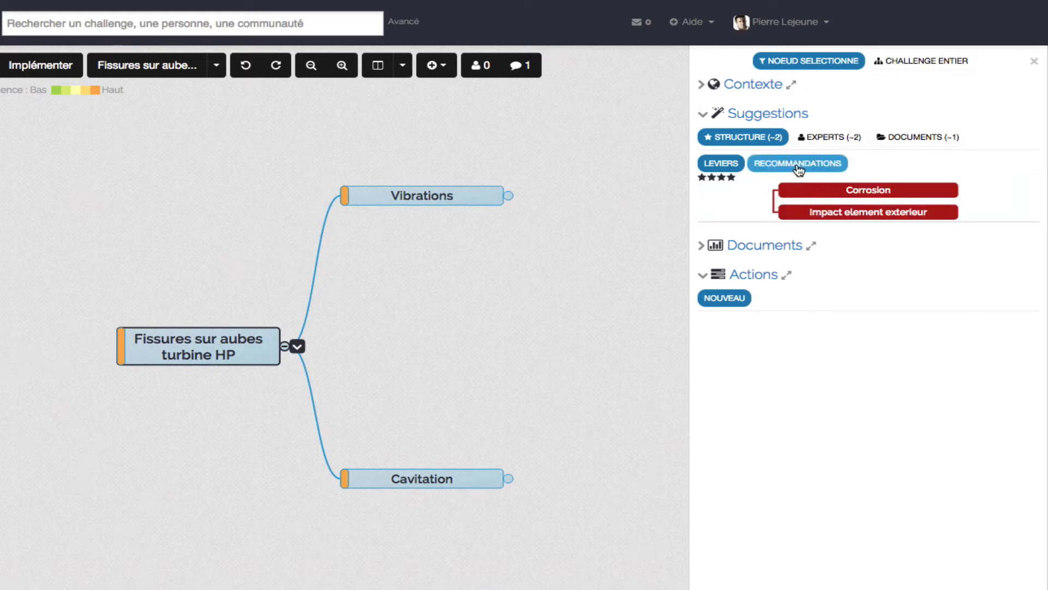
left_click(844, 143)
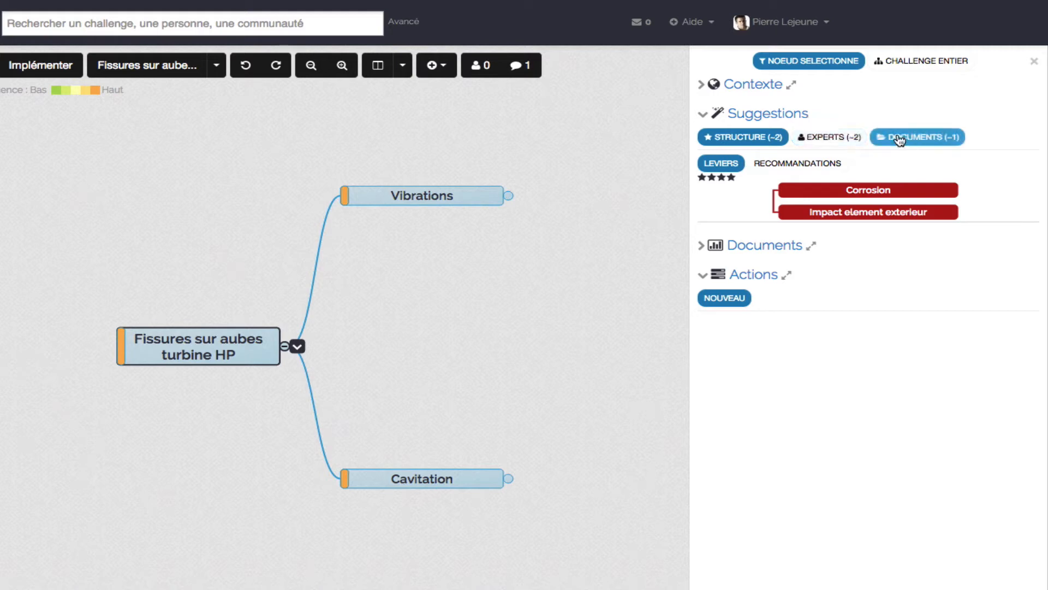
left_click(824, 164)
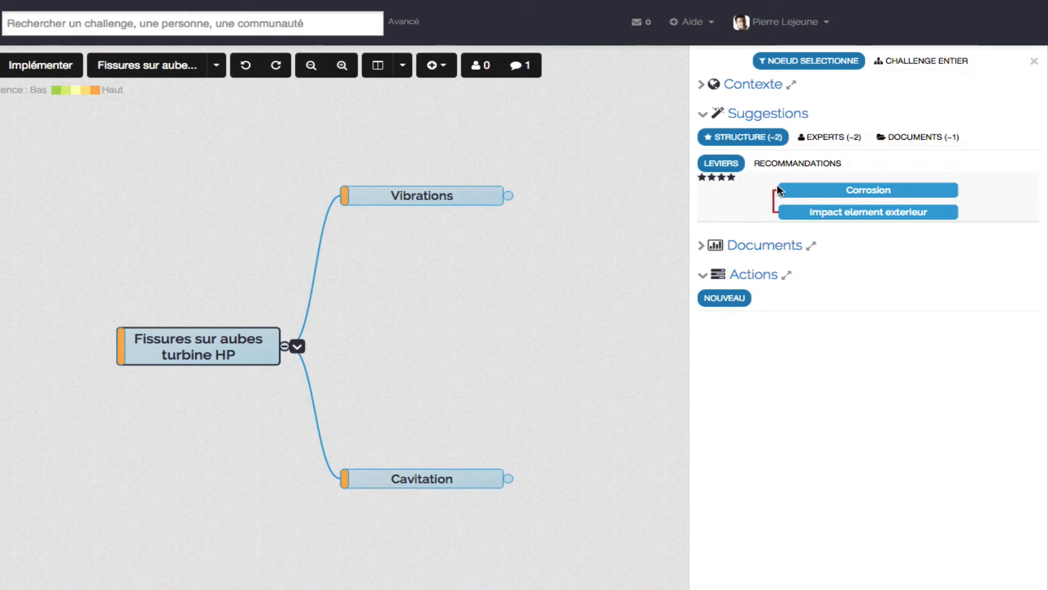
left_click(753, 204)
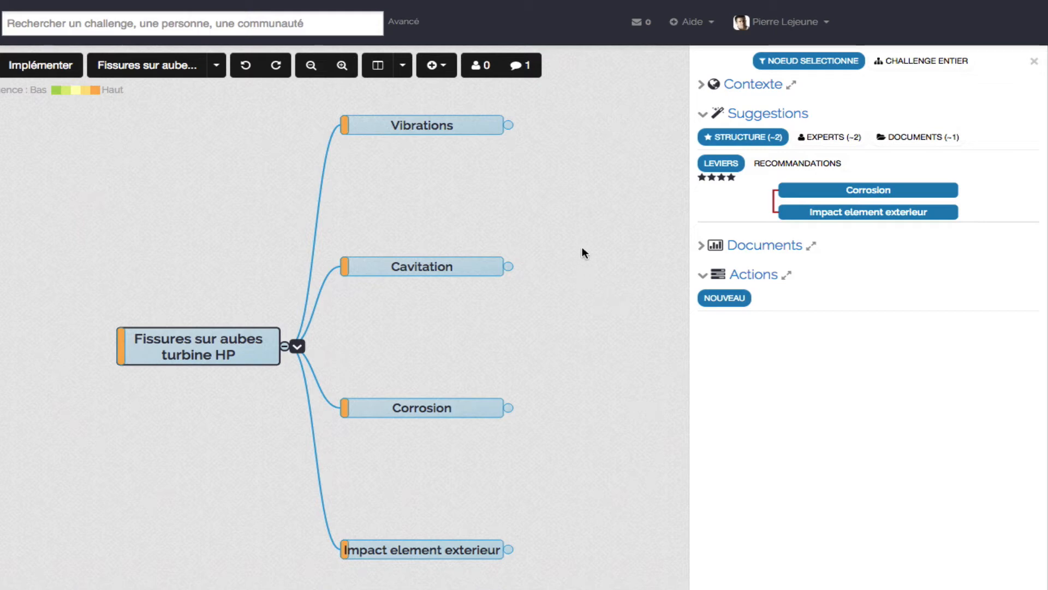
Step: View the experts suggested for the "Fissures sur aubes turbine HP" node and the option to request advice
left_click(829, 139)
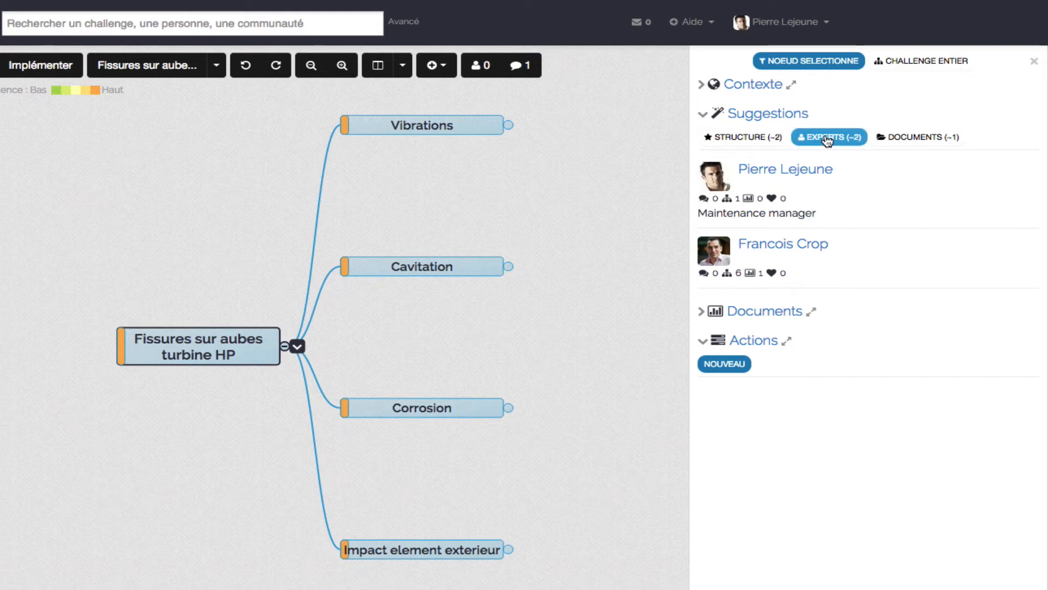
mouse_move(884, 242)
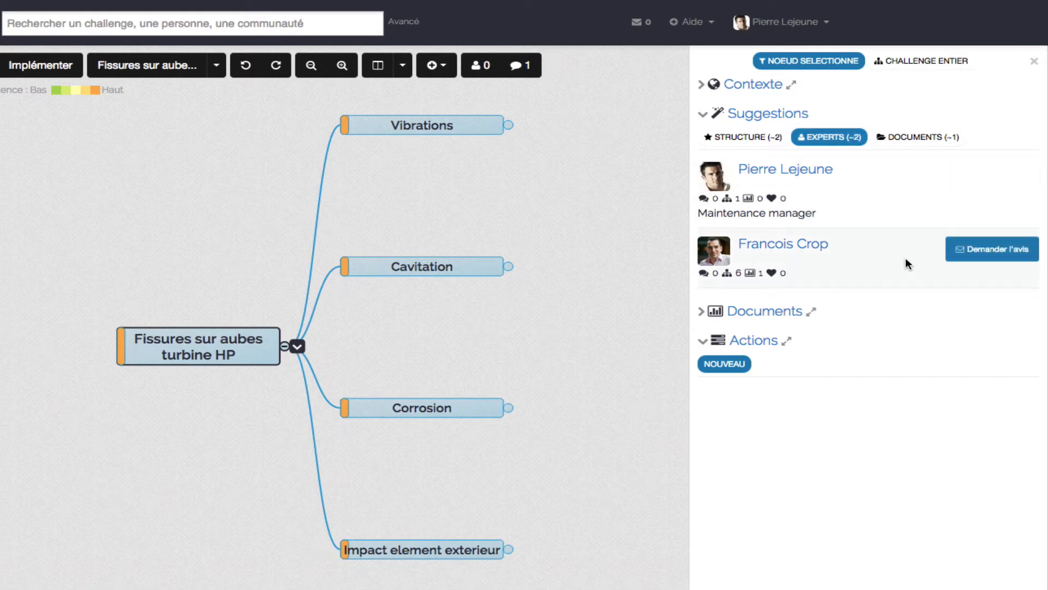
Step: Open an advice request to the second suggested expert and cancel the message without sending it
left_click(998, 253)
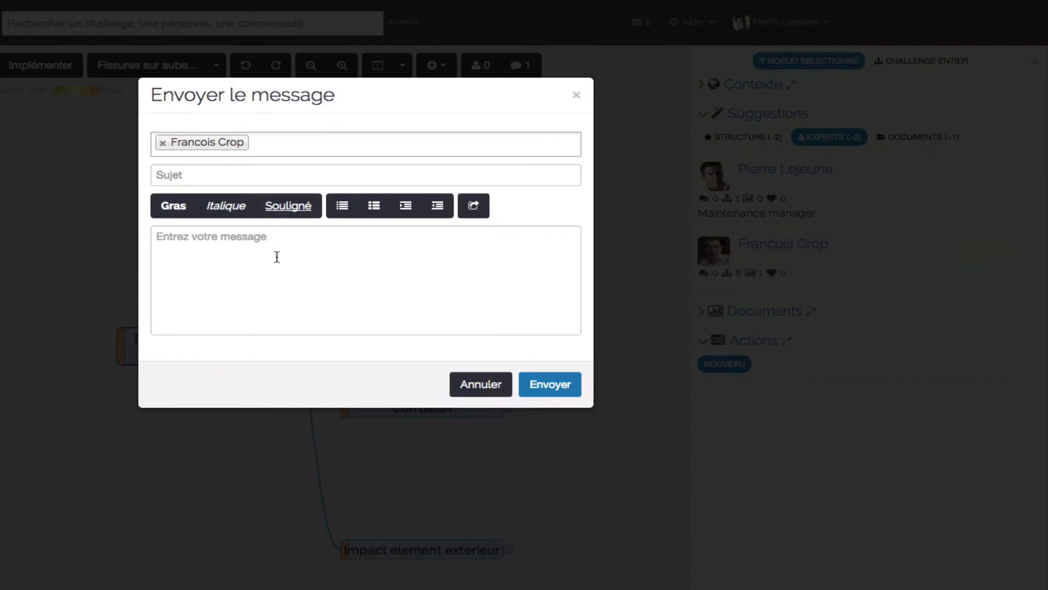
left_click(481, 385)
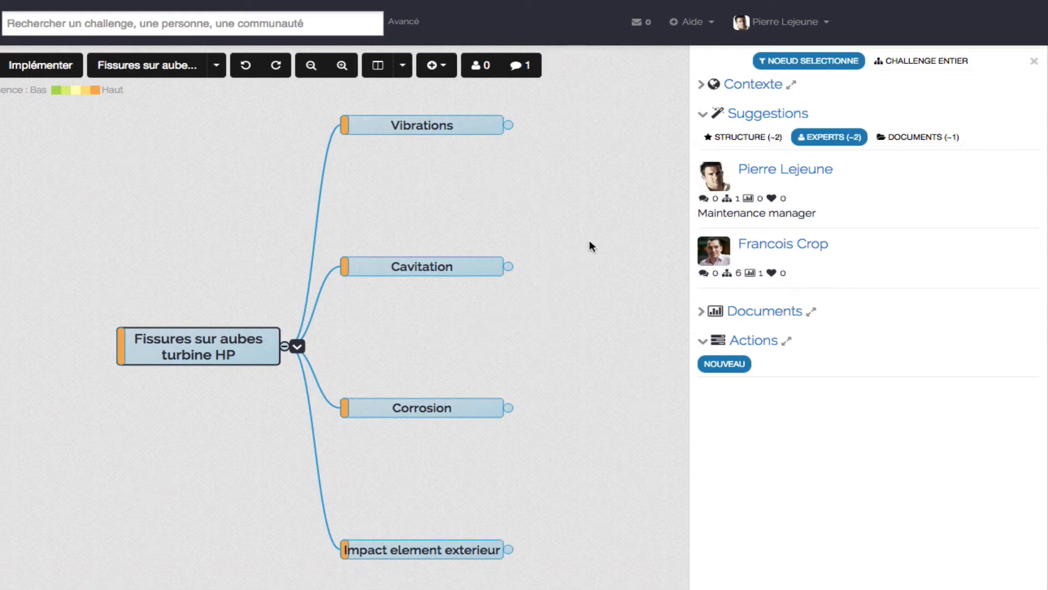
Step: Preview the suggested document "Turbine_HP" and insert it into the "Fissures sur aubes turbine HP" node
left_click(924, 139)
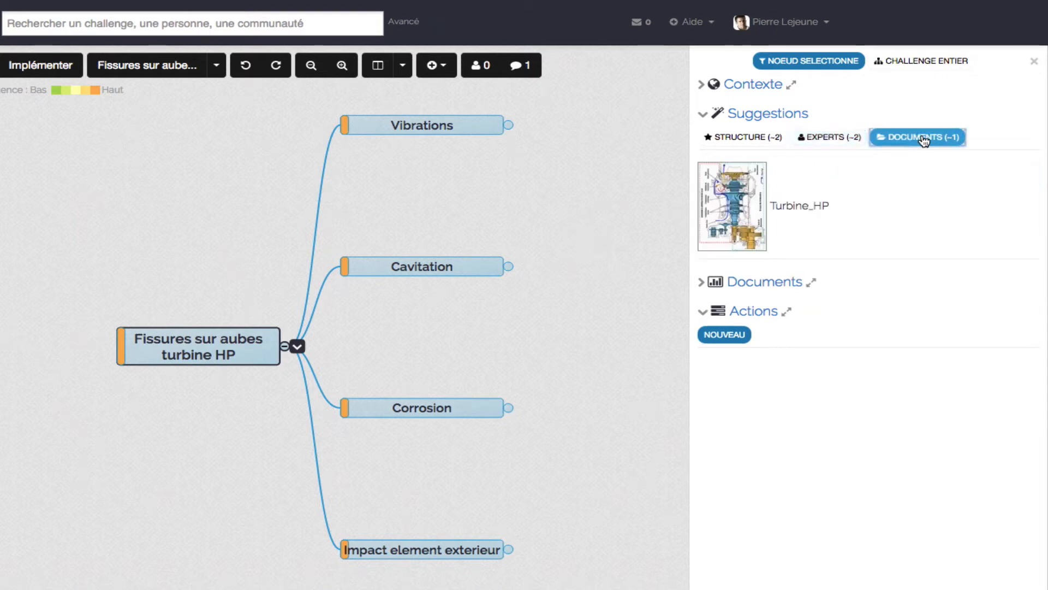
mouse_move(778, 188)
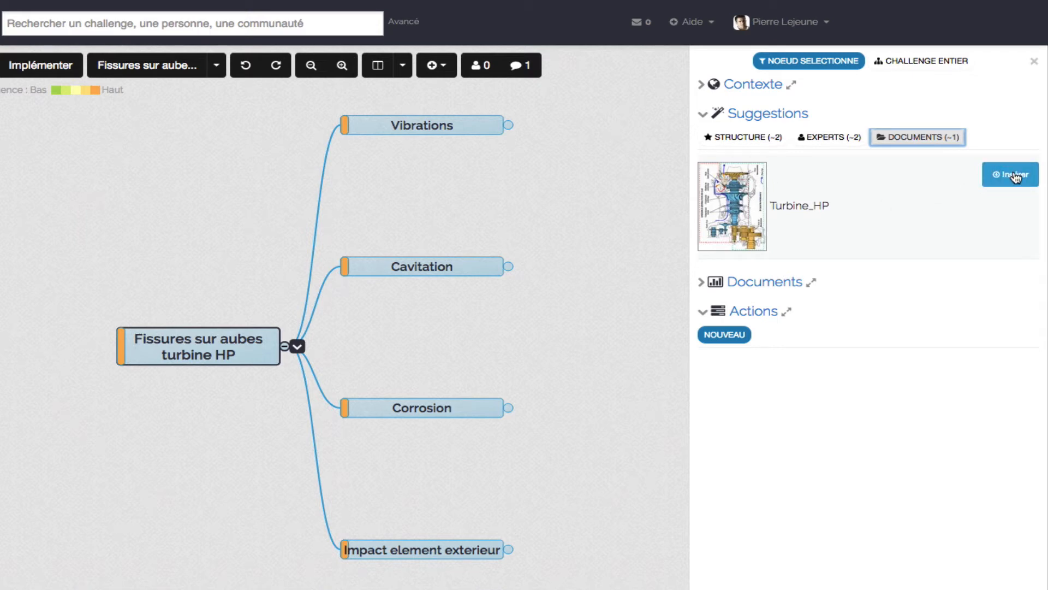
left_click(745, 209)
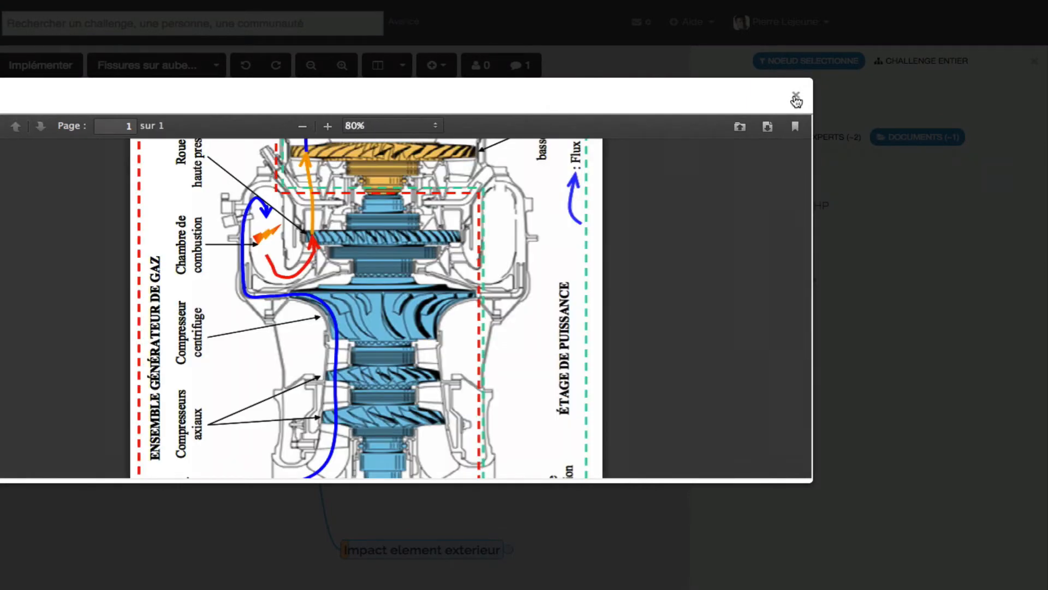
left_click(796, 95)
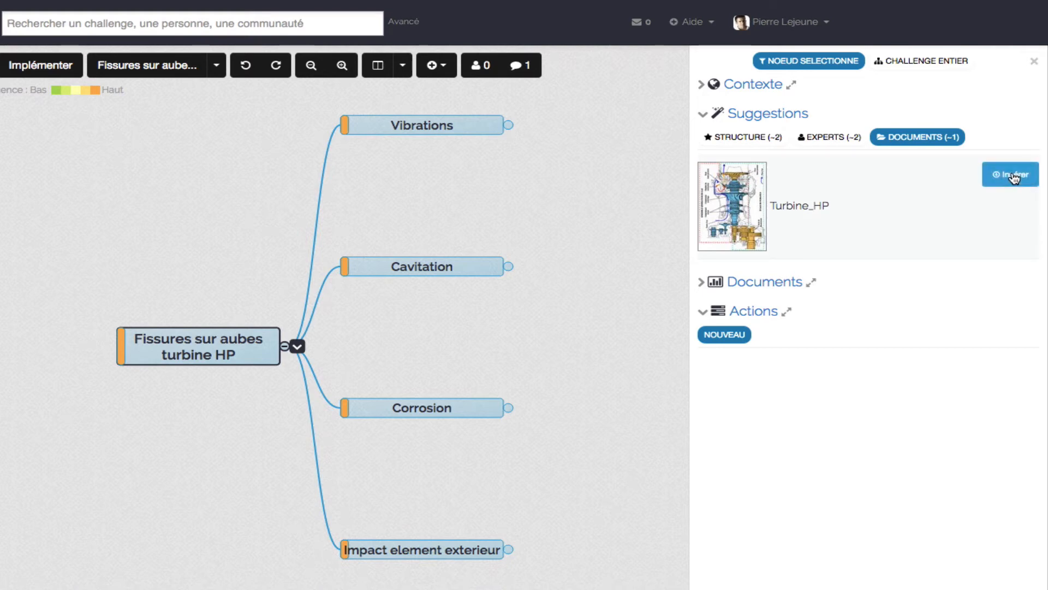
left_click(1014, 177)
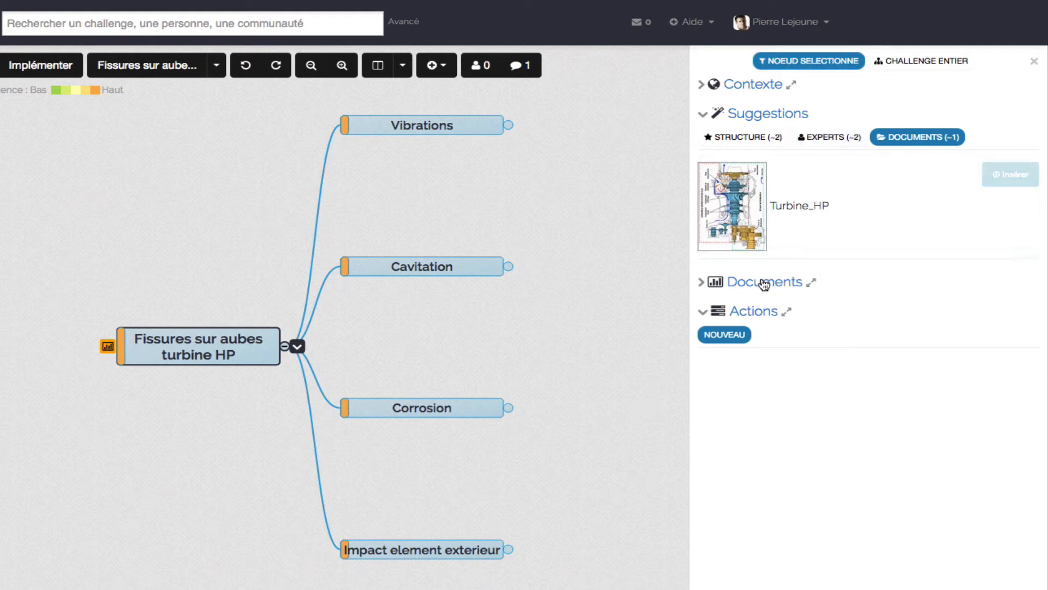
Step: Add the file G210154.pdf to the whole challenge's documents and attach it to the "Corrosion" node
left_click(897, 63)
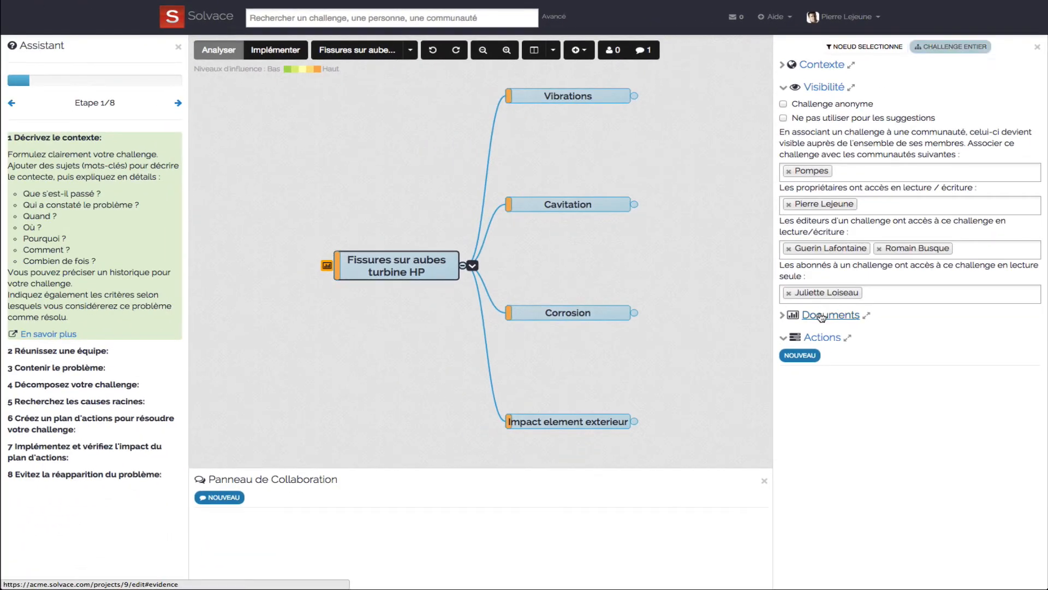
left_click(822, 316)
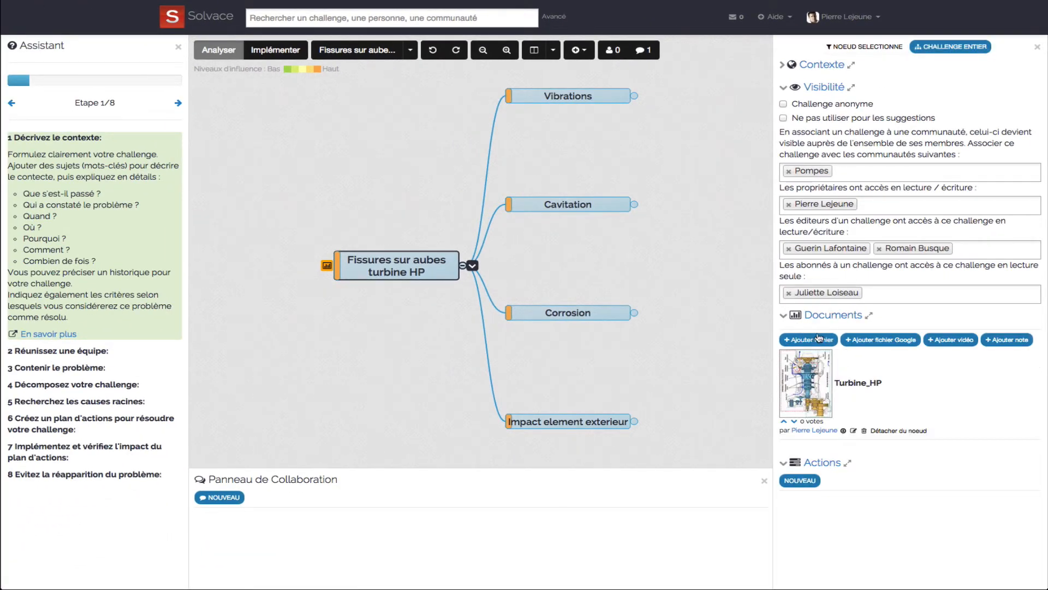
left_click(820, 340)
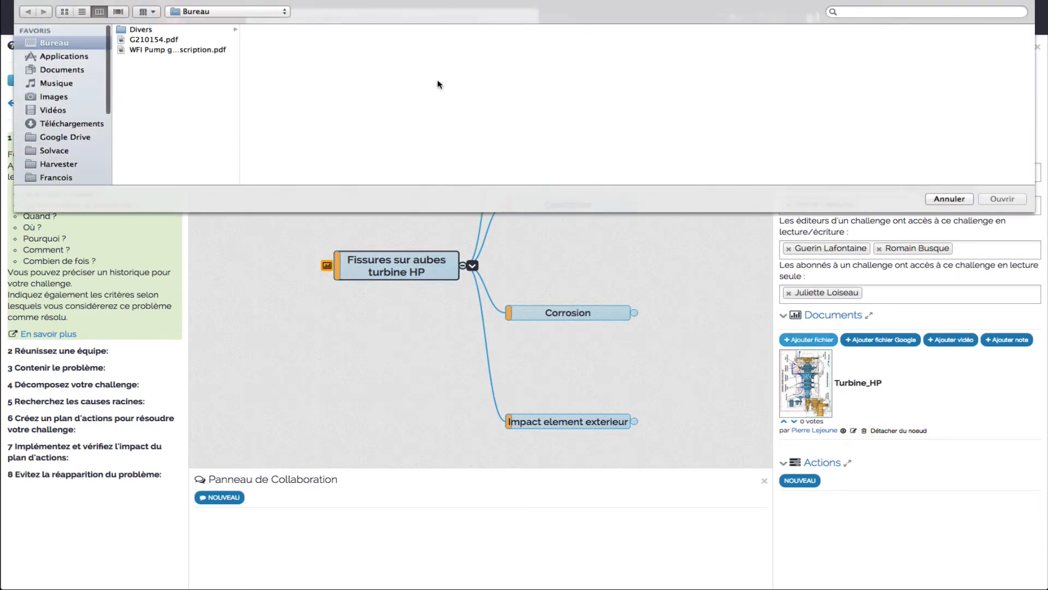
left_click(170, 50)
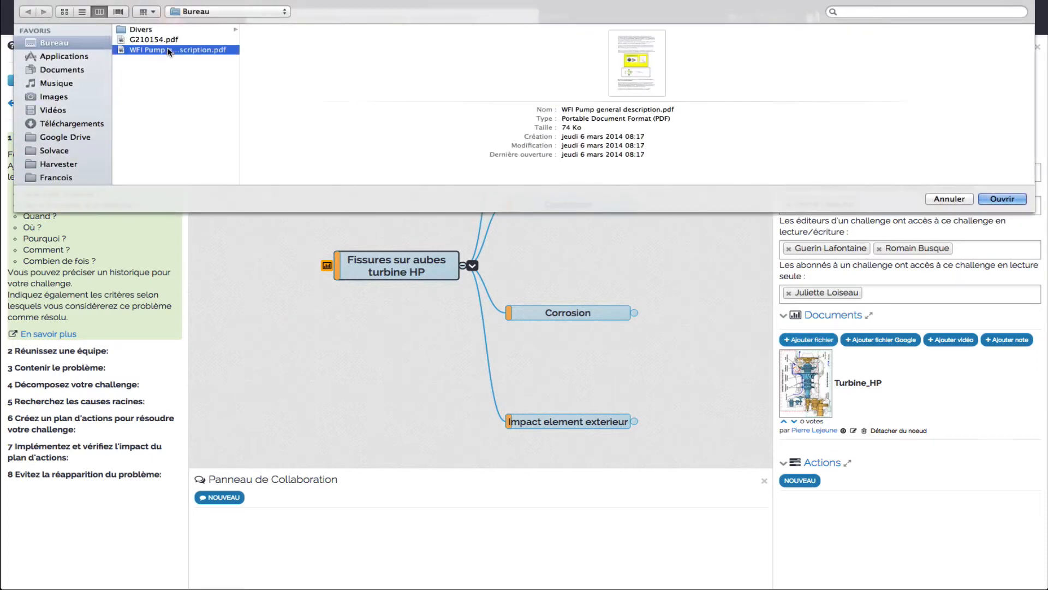
left_click(169, 39)
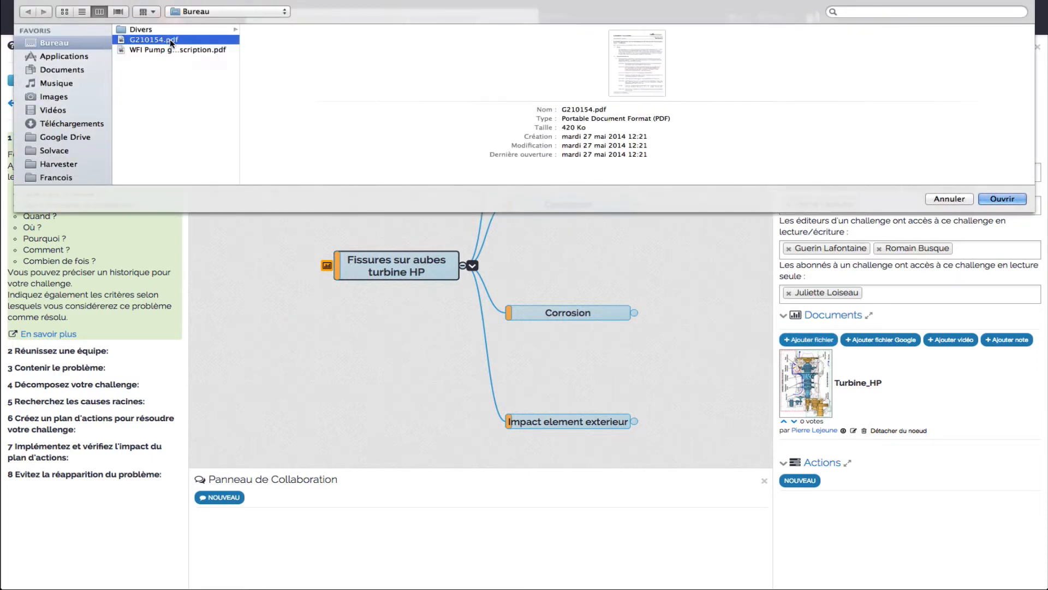
left_click(1003, 199)
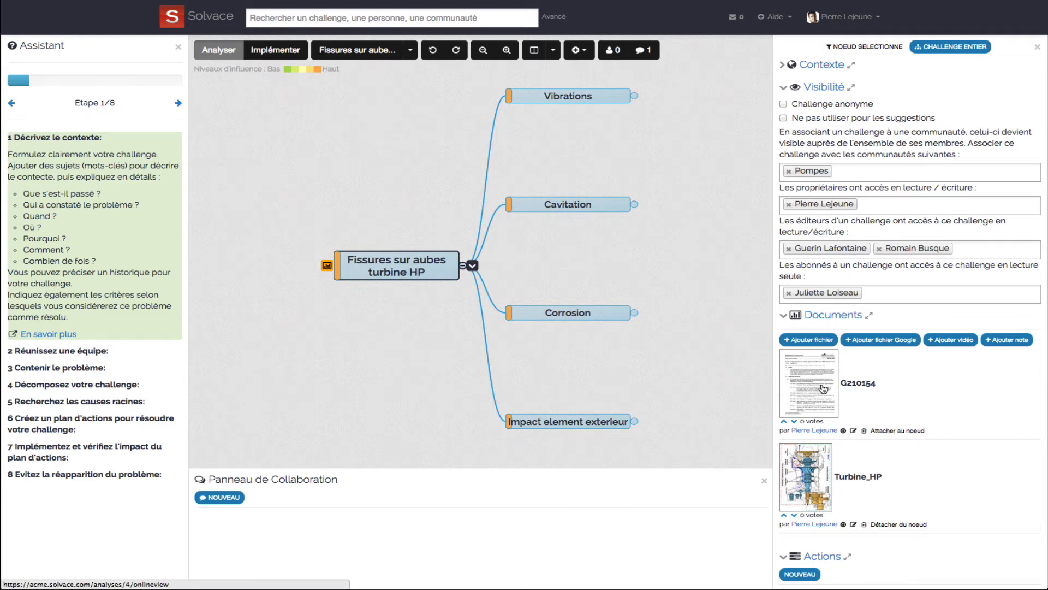
left_click(610, 312)
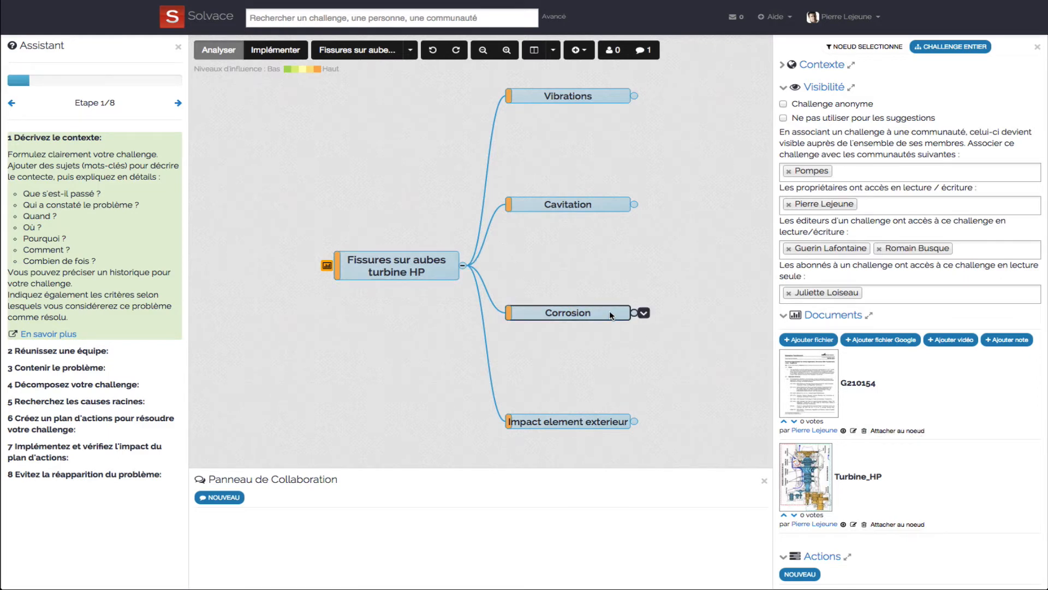
left_click(902, 432)
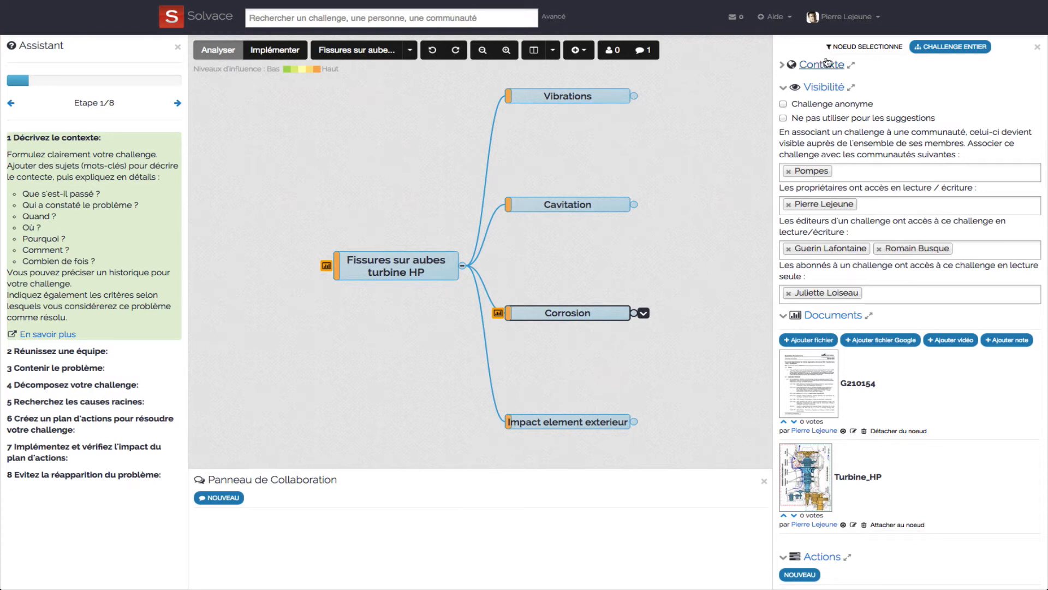
Step: Start a new action on the "Vibrations" node and name it "Vérifier vibrations"
left_click(602, 96)
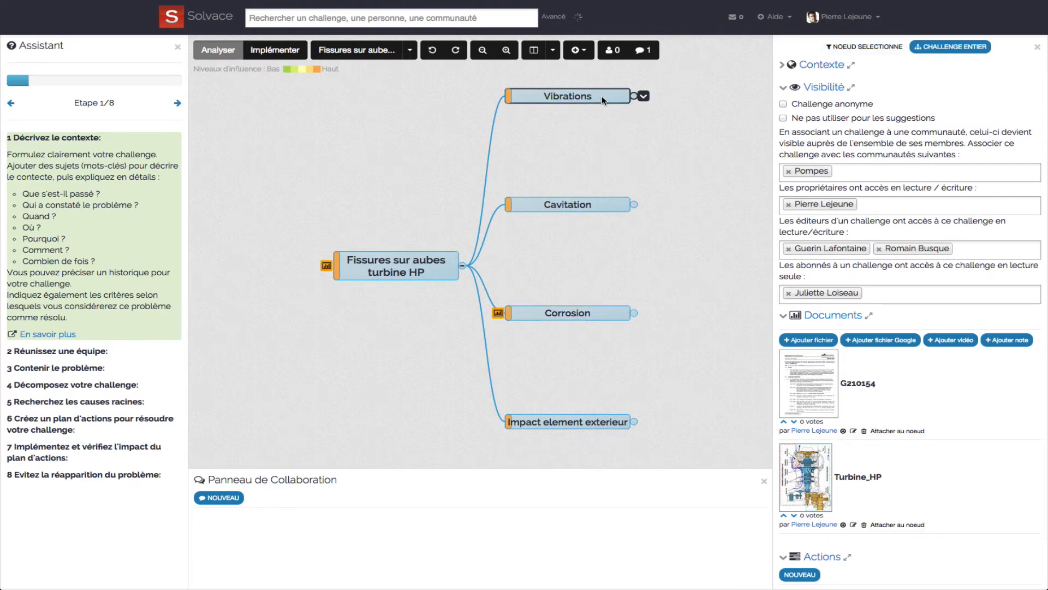
left_click(868, 48)
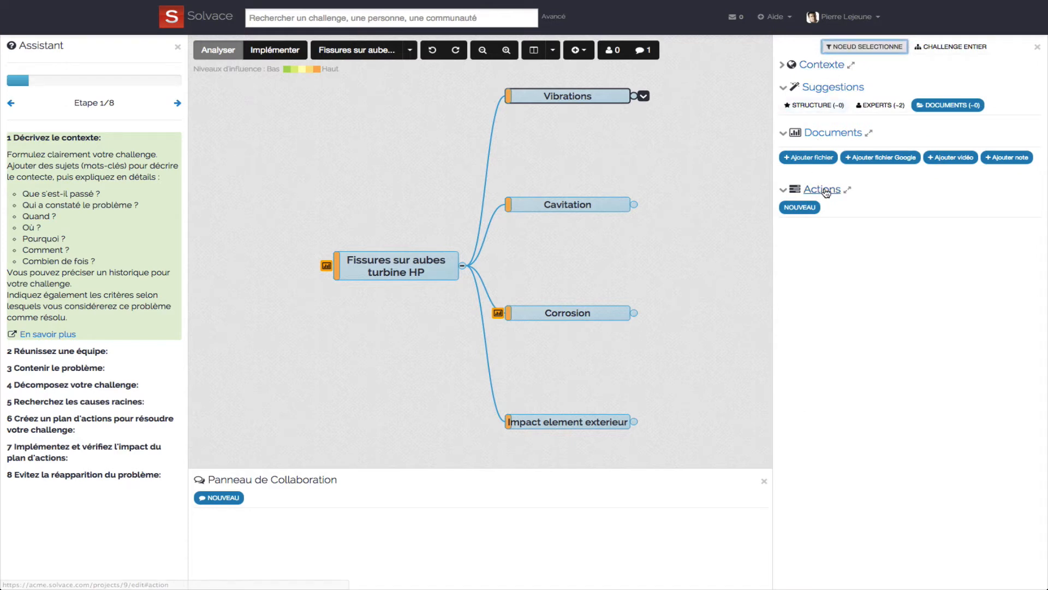
left_click(801, 208)
left_click(391, 114)
type("Vérifier b")
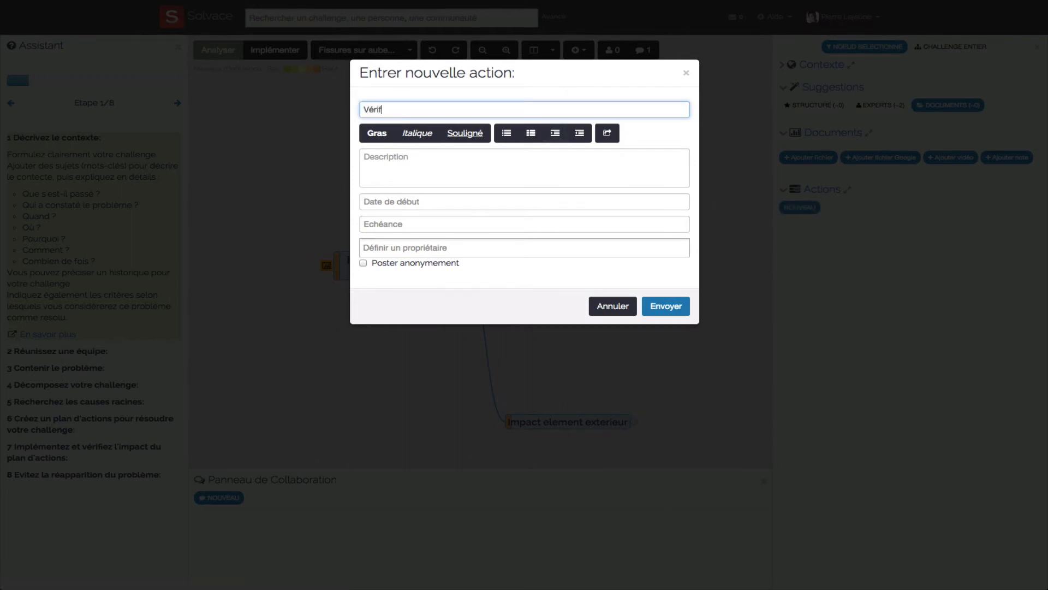
key("BackSpace")
type("vibrations")
Step: Set the new action's due date to 2014-09-10 and its start date to 2014-09-08
left_click(397, 223)
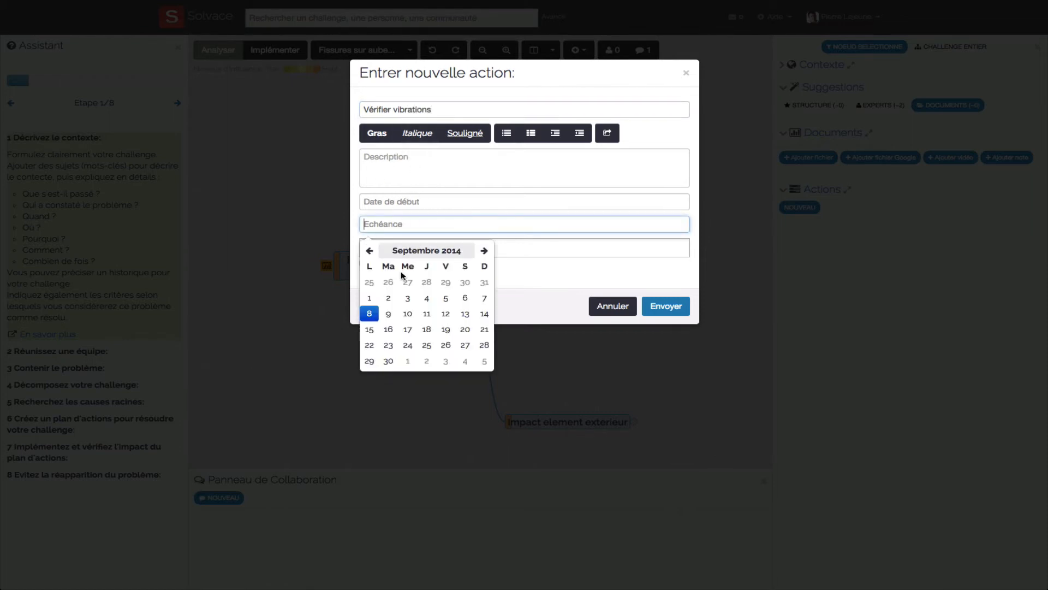
left_click(408, 313)
left_click(384, 203)
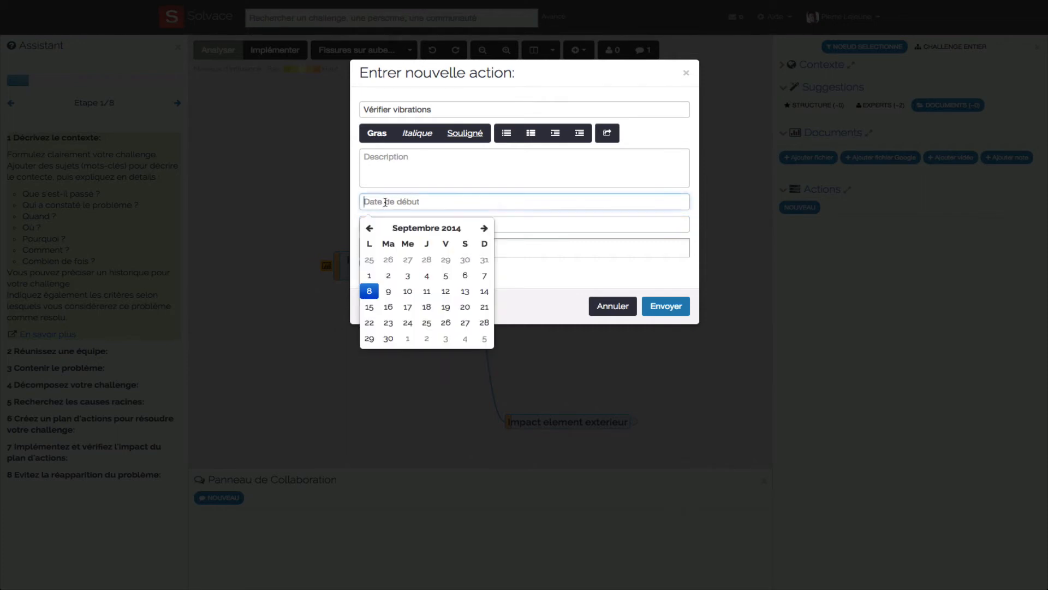
left_click(384, 301)
Step: Assign the previously suggested expert as the action's owner and submit the action
left_click(400, 248)
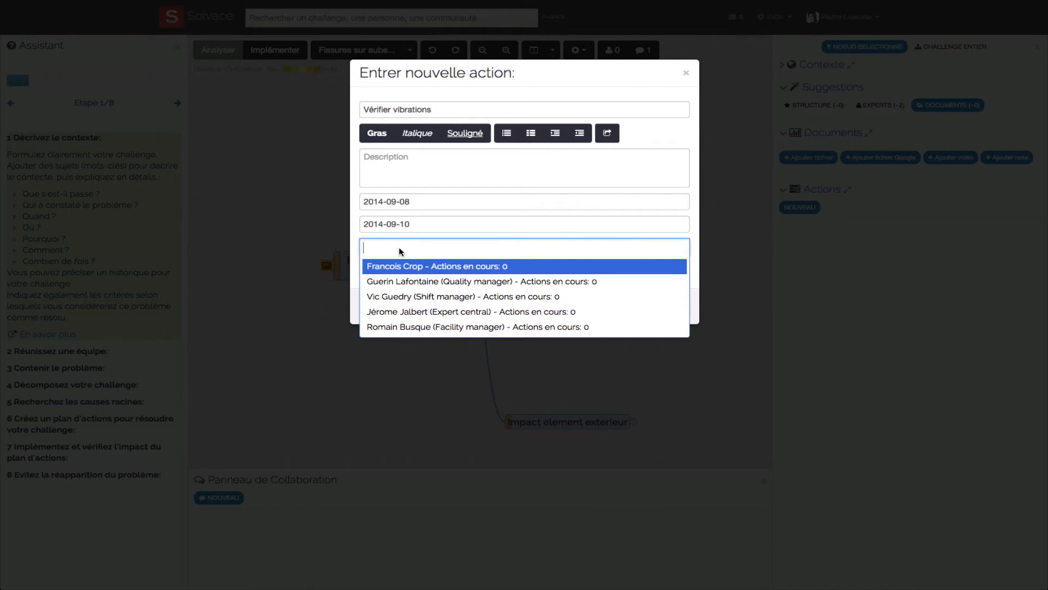
type("crop")
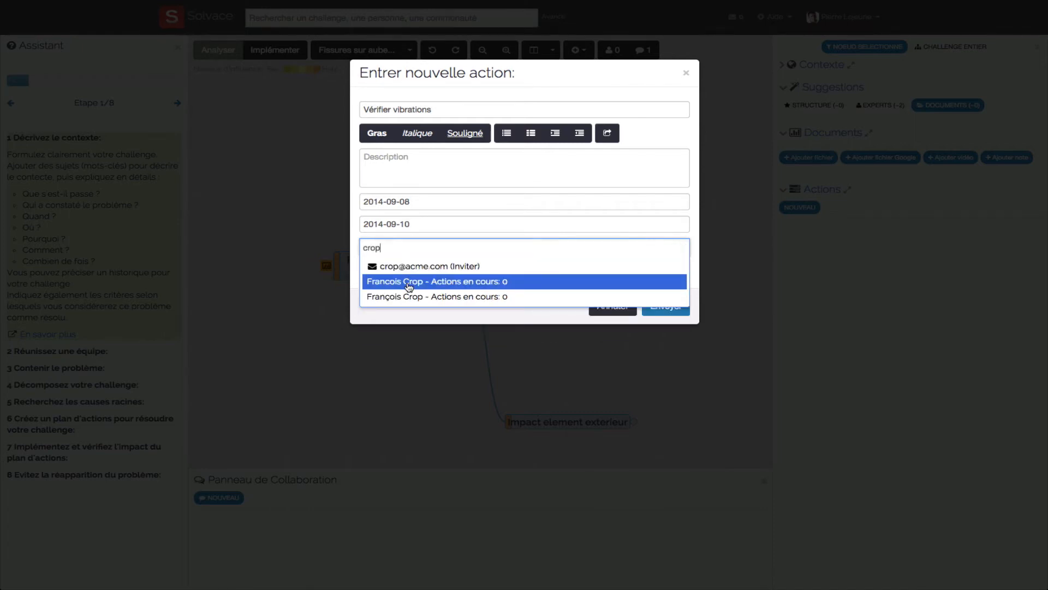
left_click(408, 281)
left_click(662, 309)
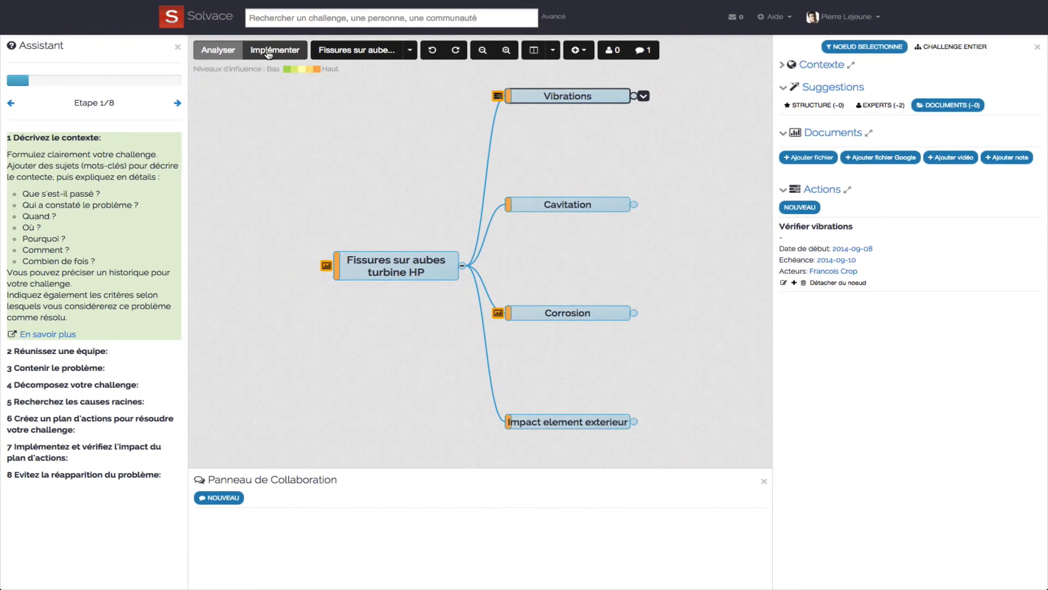
Step: Open the challenge's implementation plan without the assistant and show the "Vérifier vibrations" action on a wider timeline
left_click(269, 55)
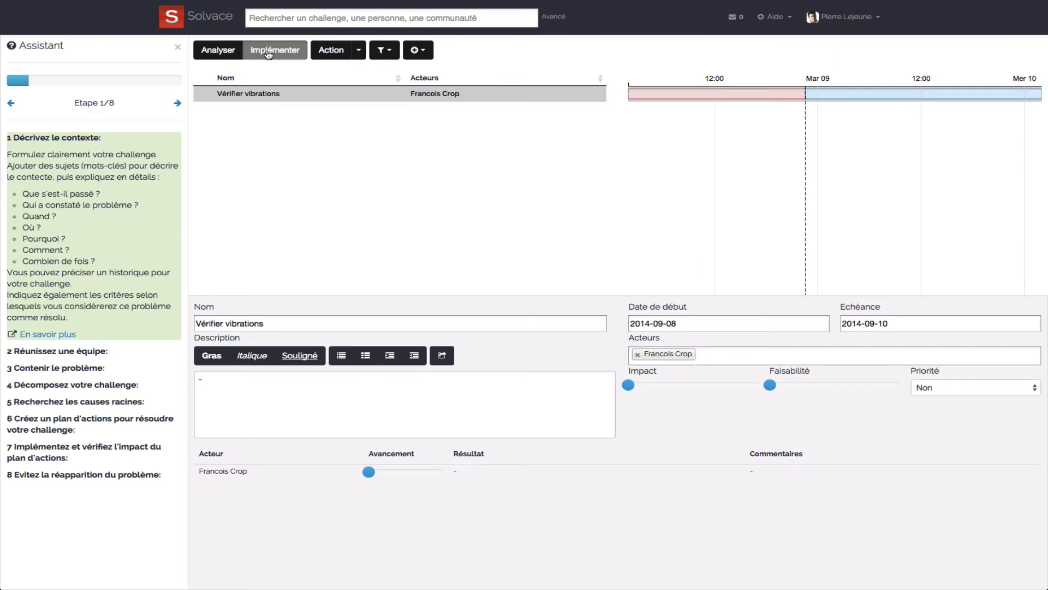
left_click(177, 51)
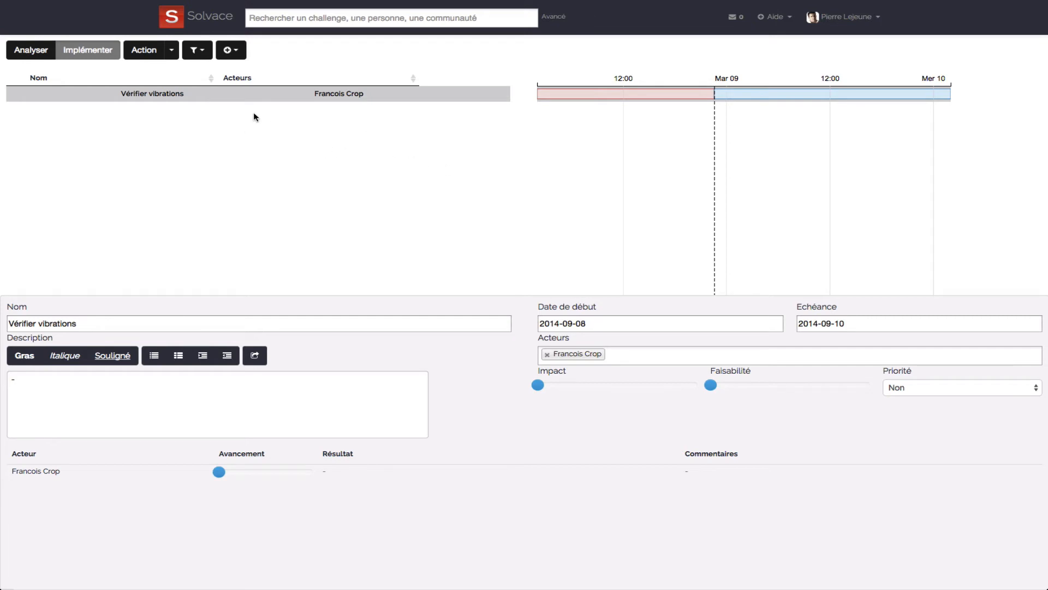
left_click(213, 99)
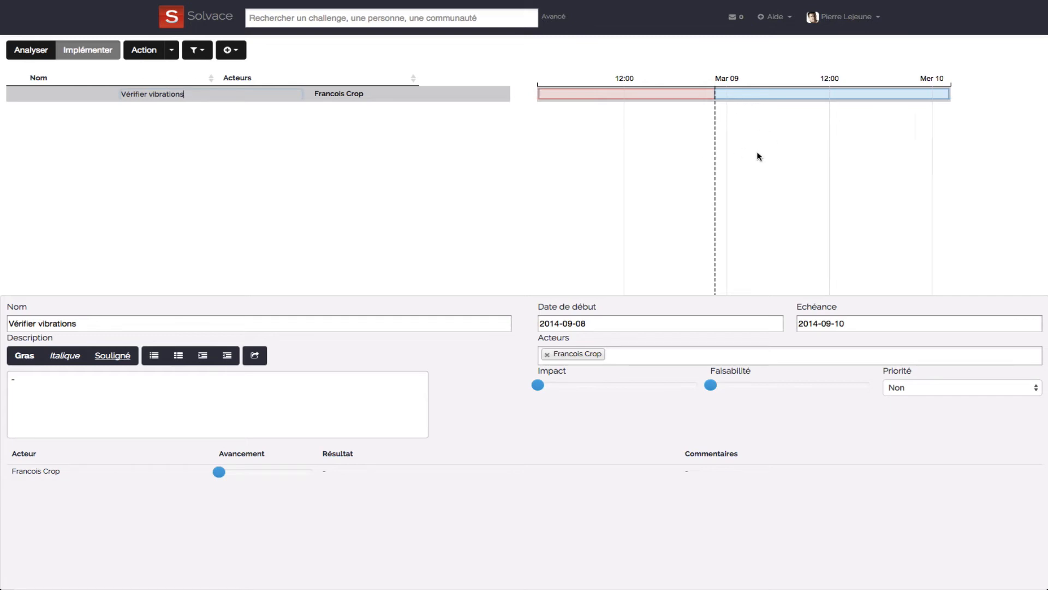
scroll(757, 157, "down", 3)
scroll(758, 157, "up", 4)
scroll(757, 156, "down", 3)
scroll(758, 157, "down", 1)
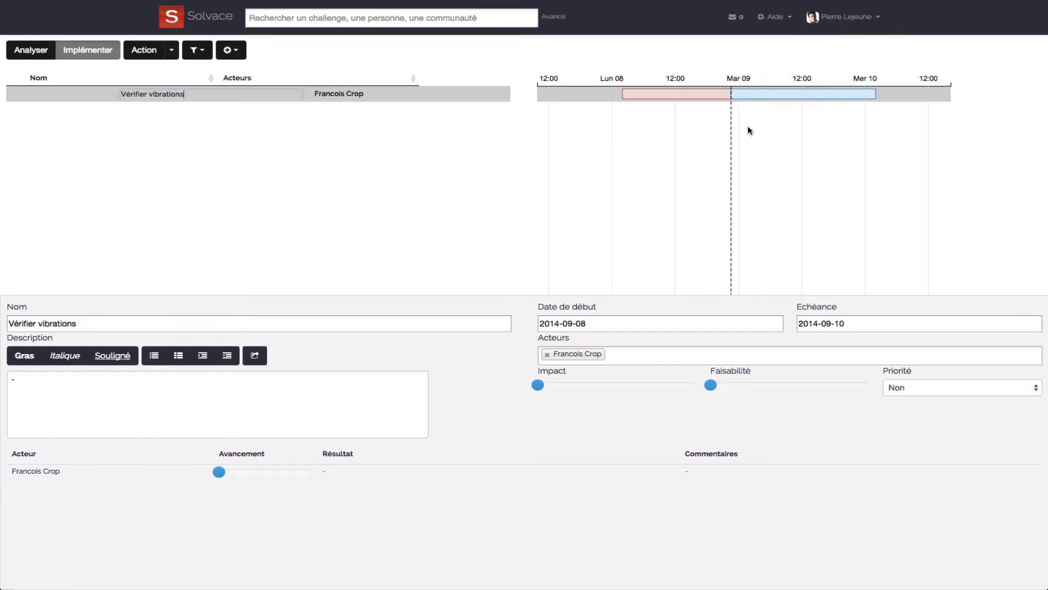
mouse_move(748, 127)
left_mouse_down()
mouse_move(686, 124)
mouse_move(785, 144)
mouse_move(720, 133)
mouse_move(746, 136)
left_mouse_up()
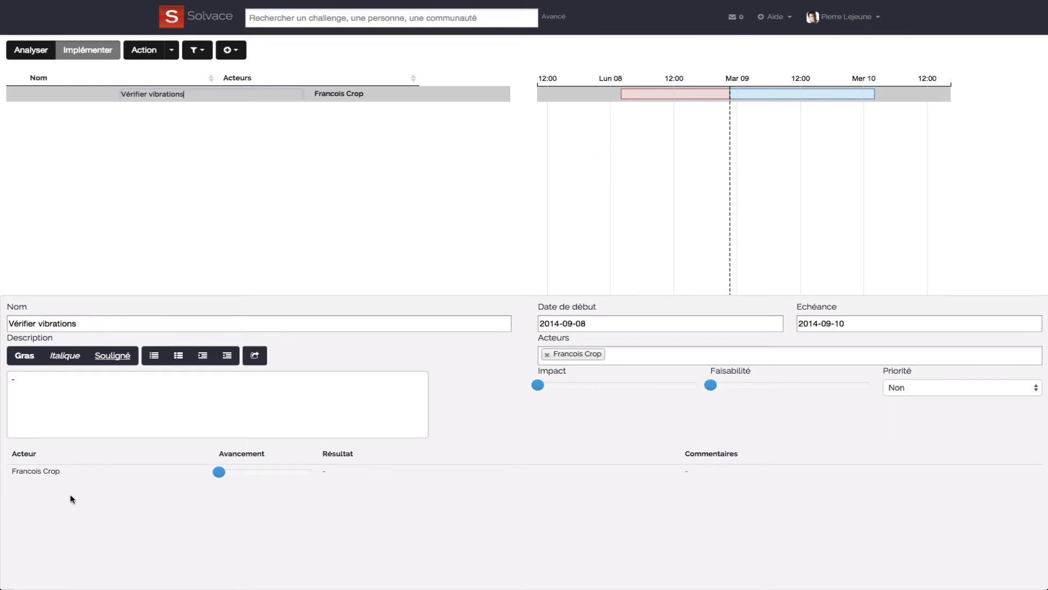
Step: Set the assignee's progress on "Vérifier vibrations" to the maximum and enter the result "Pas de vibration anormale sur la turbine"
mouse_move(219, 474)
left_click(220, 473)
left_click_drag(222, 473, 322, 472)
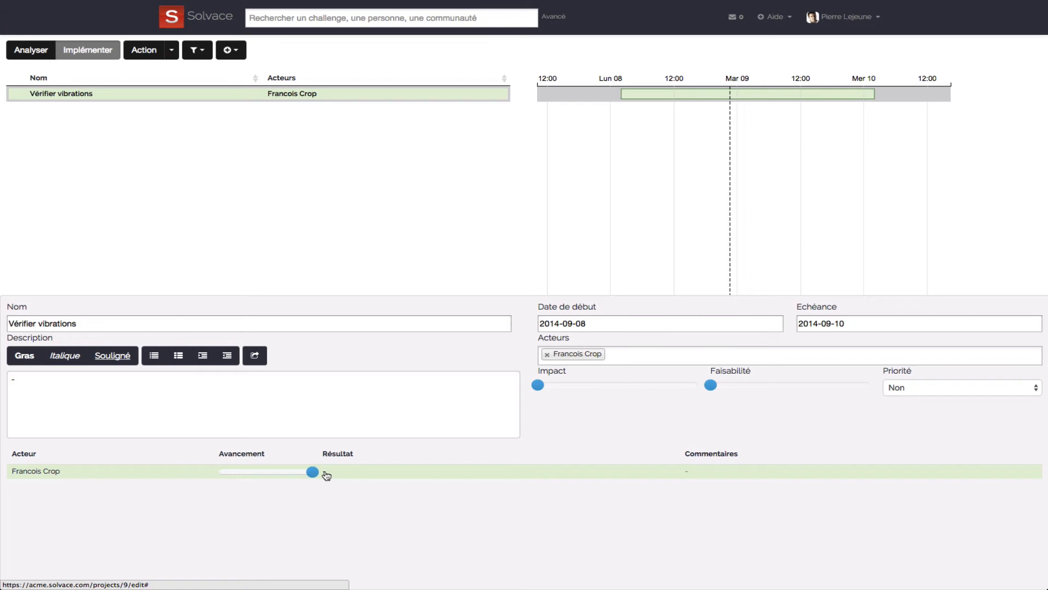
left_click(326, 473)
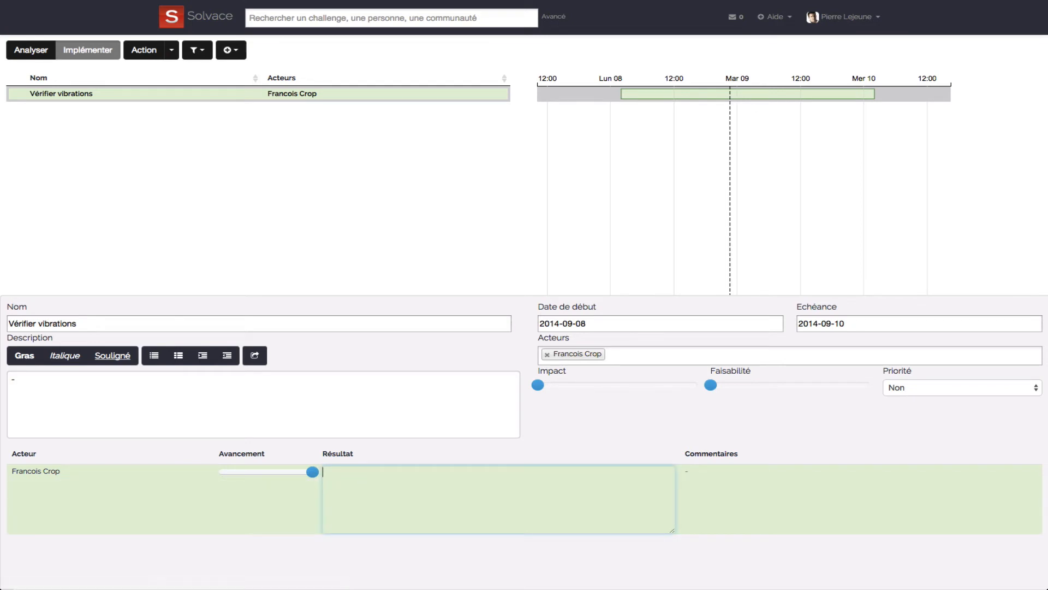
type("Pas de vibration anormale sur la turbine")
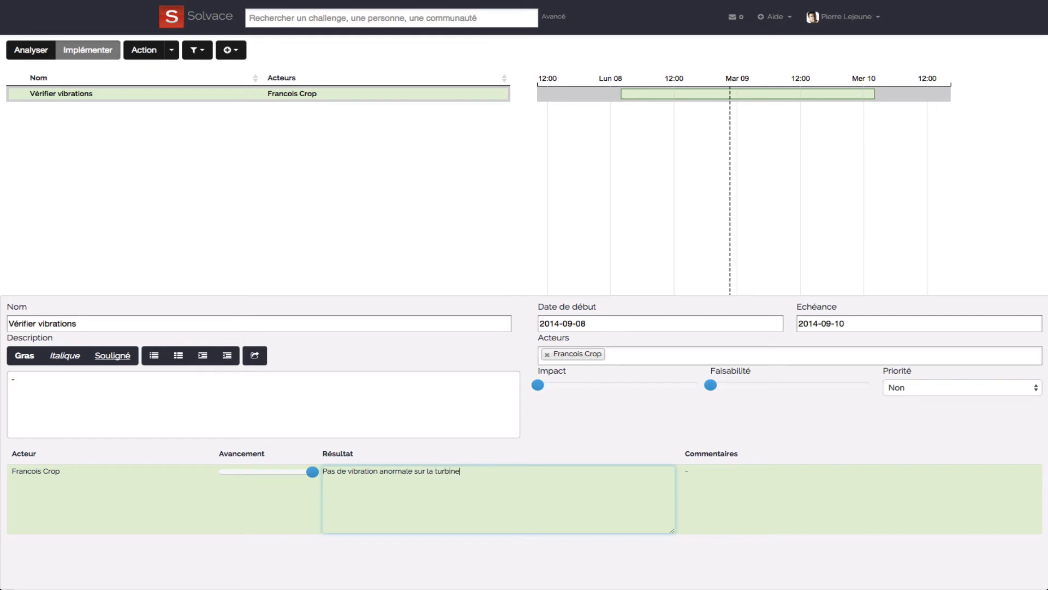
left_click(295, 497)
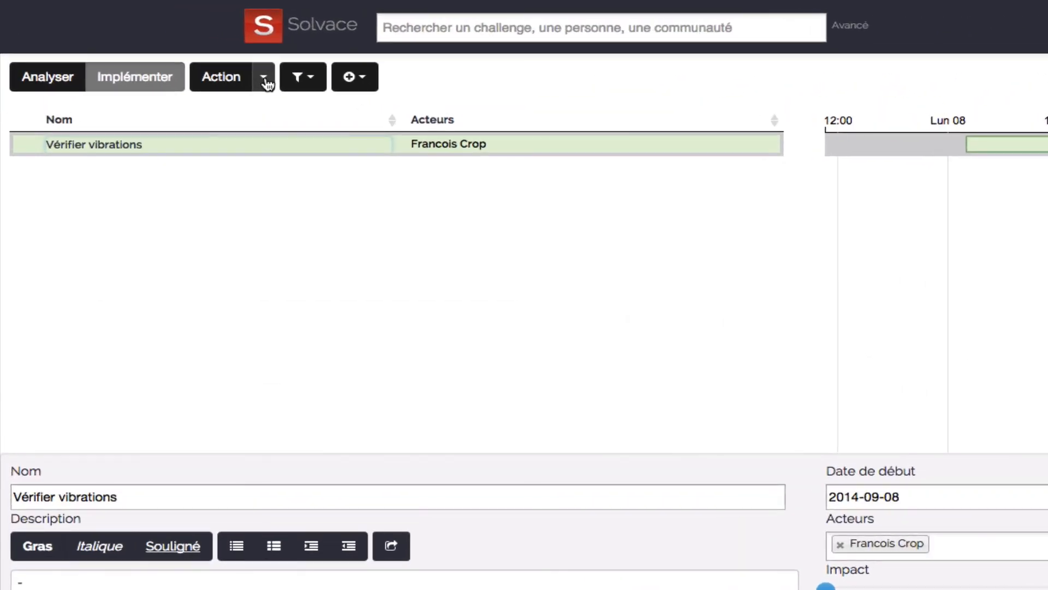
Step: Examine the options for managing actions, filtering set-aside actions, and displaying, printing or exporting the plan
left_click(173, 53)
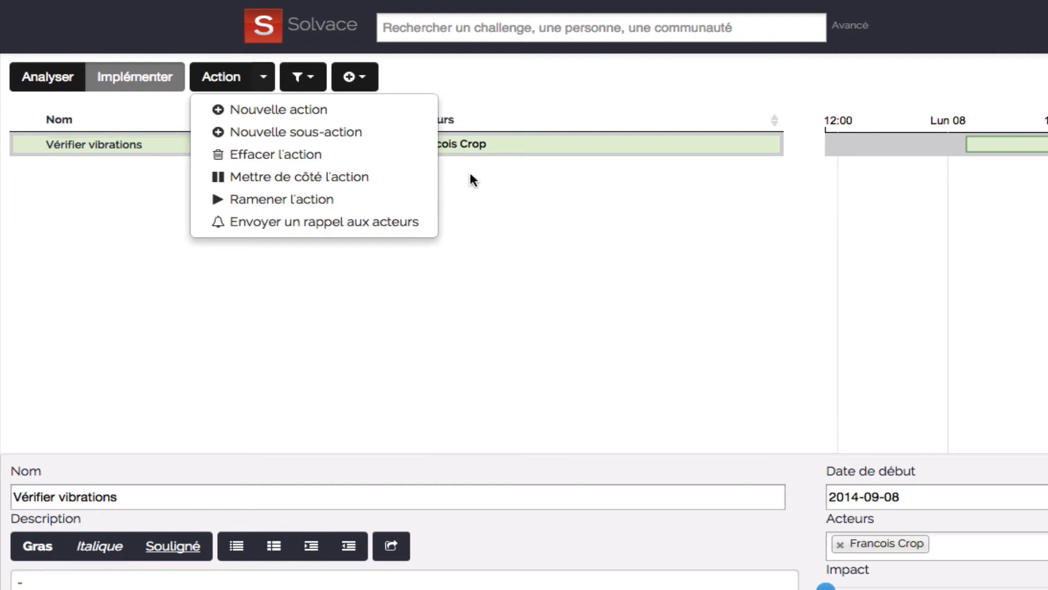
left_click(312, 80)
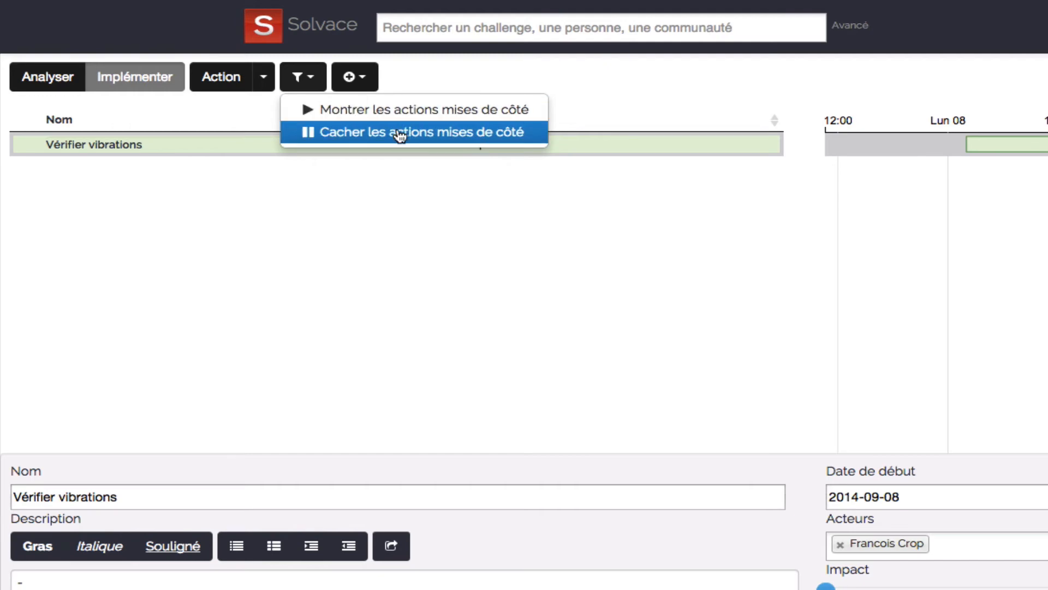
left_click(369, 83)
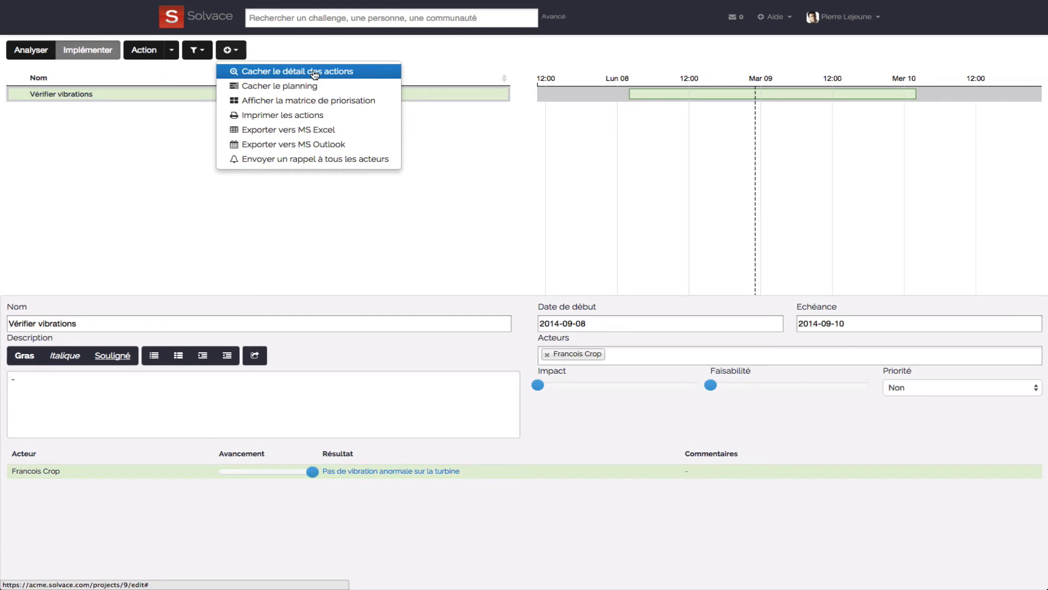
Step: Toggle the action details off and on, and hide the planning to view the full table of action columns
left_click(315, 75)
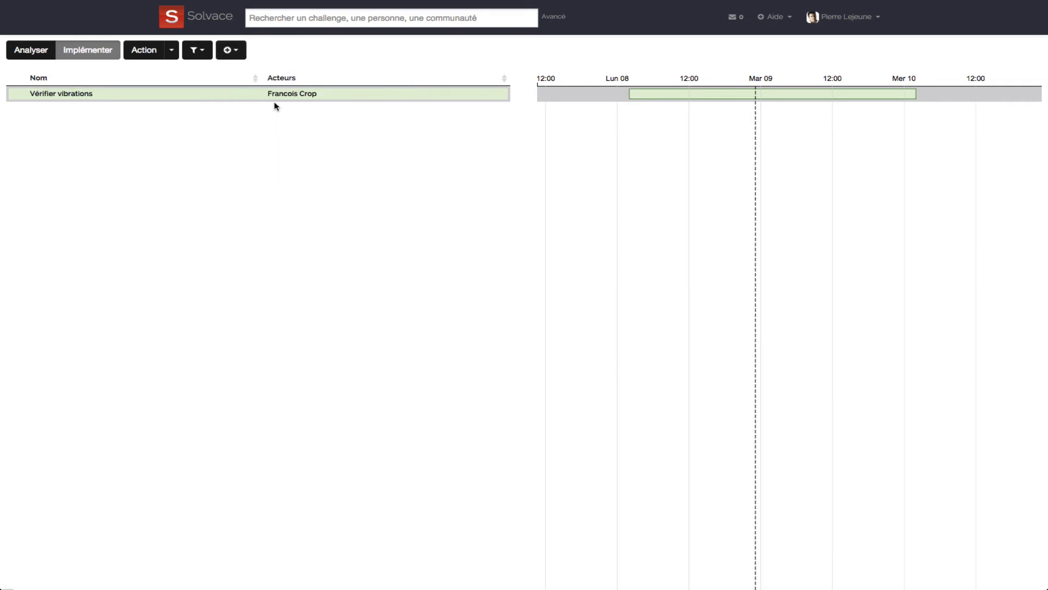
left_click(239, 55)
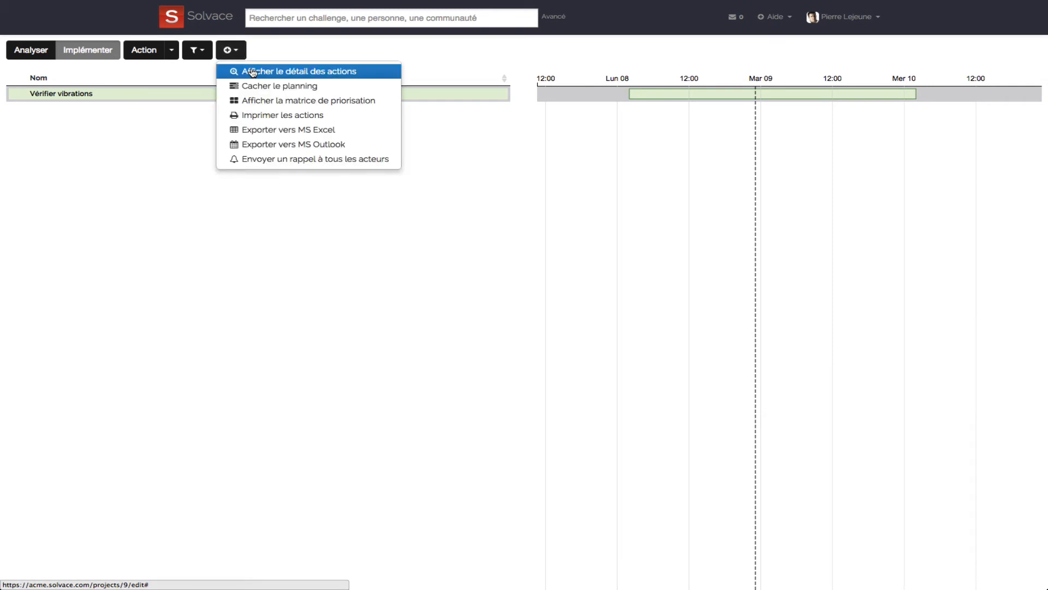
left_click(252, 71)
left_click(239, 51)
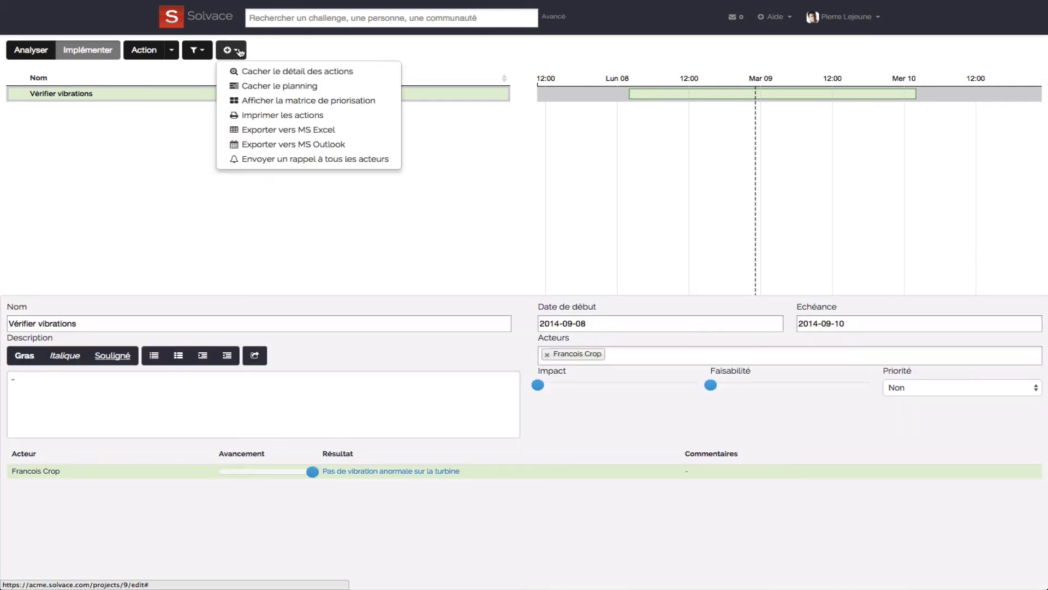
left_click(280, 88)
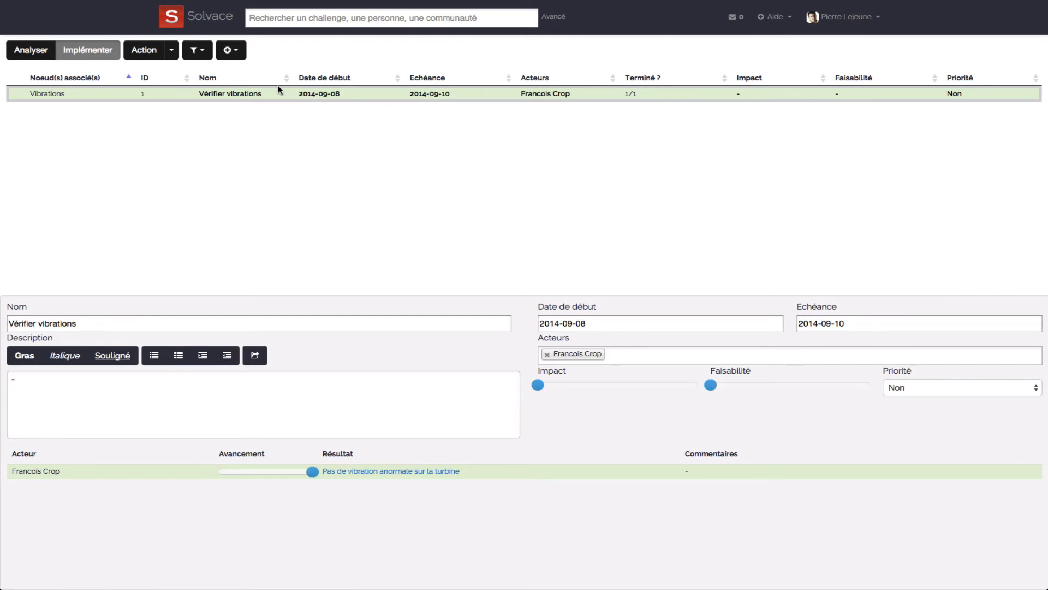
left_click(206, 95)
Step: Display the prioritisation matrix and set the impact of "Vérifier vibrations" to about 65 and its feasibility to about 34
left_click(238, 51)
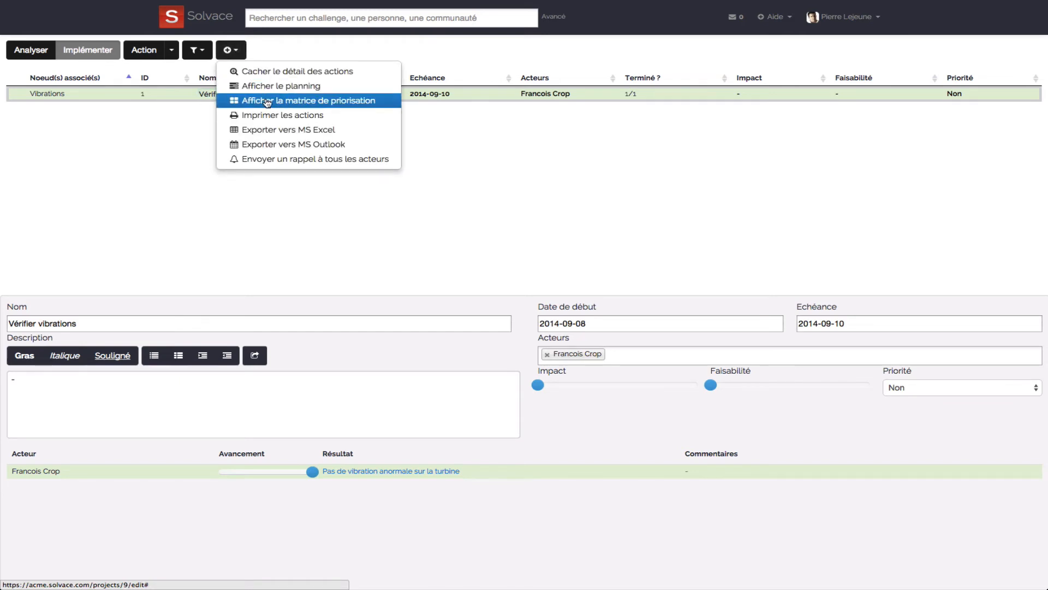
left_click(267, 101)
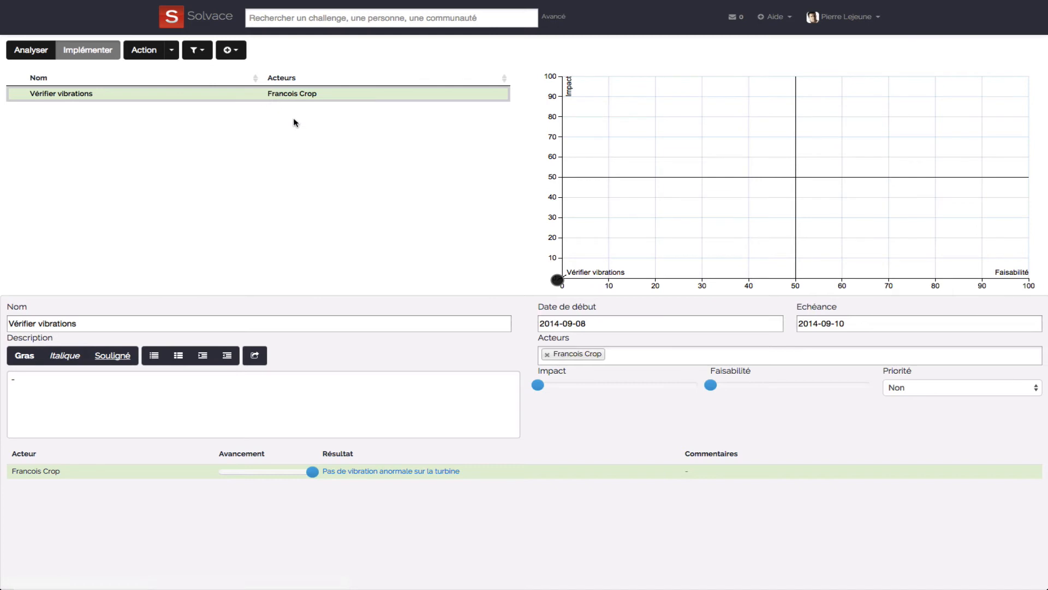
mouse_move(711, 384)
left_click_drag(539, 385, 643, 390)
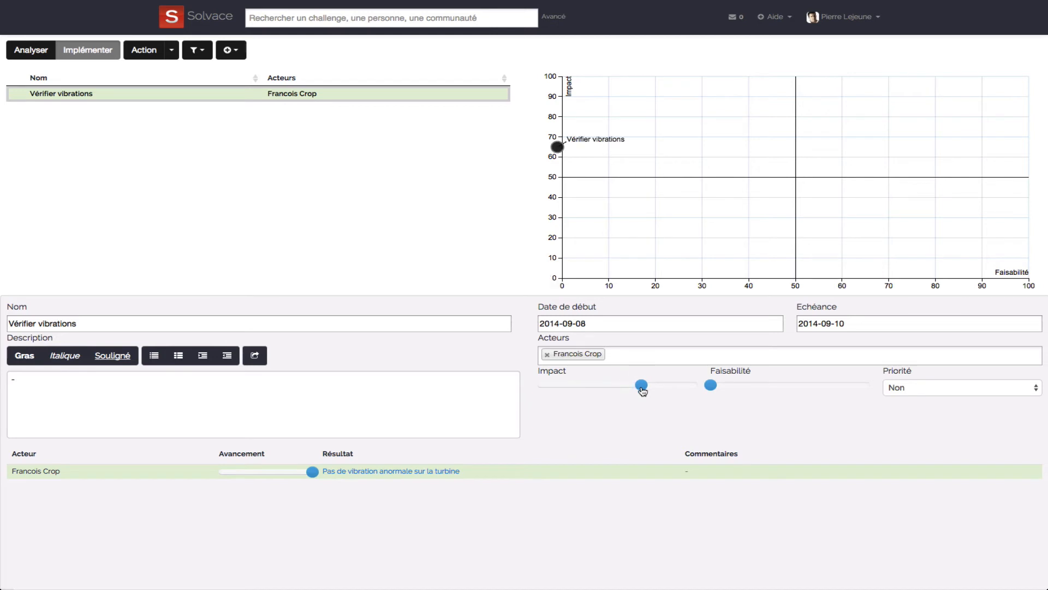
left_click_drag(710, 386, 751, 363)
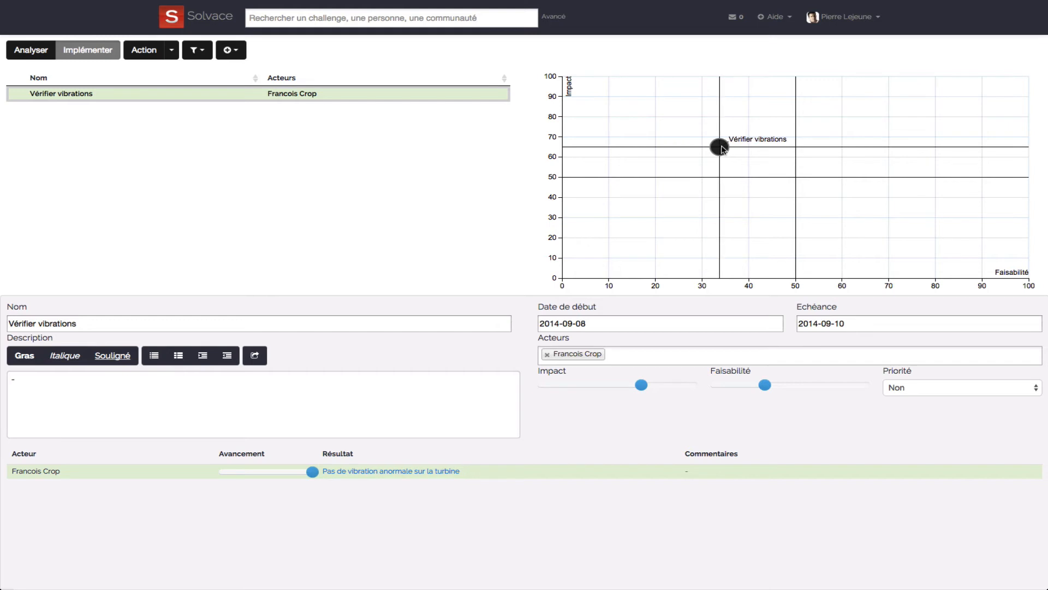
Step: Move "Vérifier vibrations" in the matrix to about 65 feasibility and 74 impact, and mark it as a priority
left_click_drag(723, 148, 867, 129)
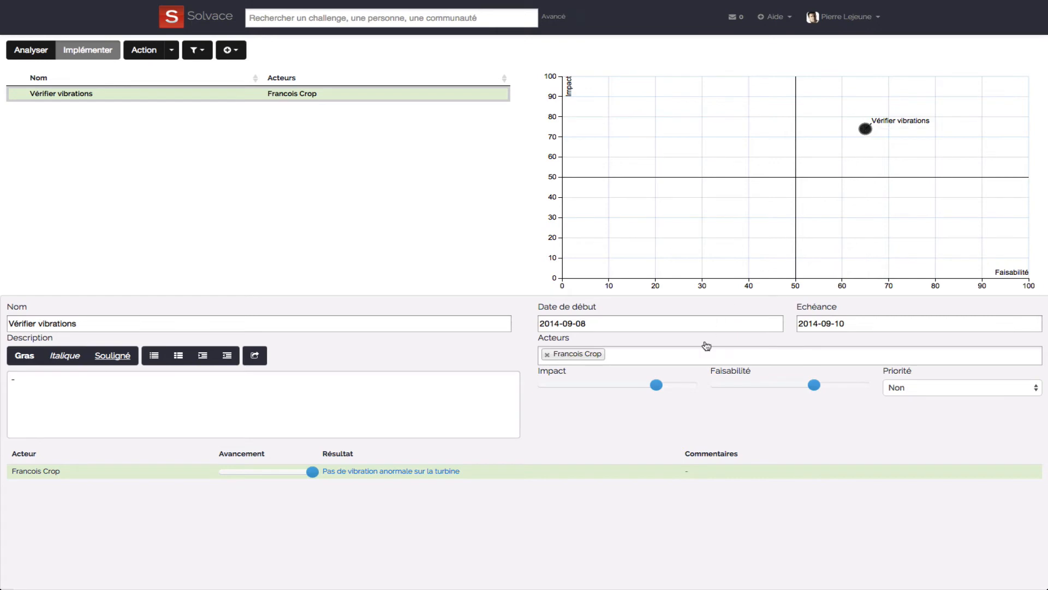
mouse_move(813, 385)
mouse_move(872, 128)
left_click(866, 130)
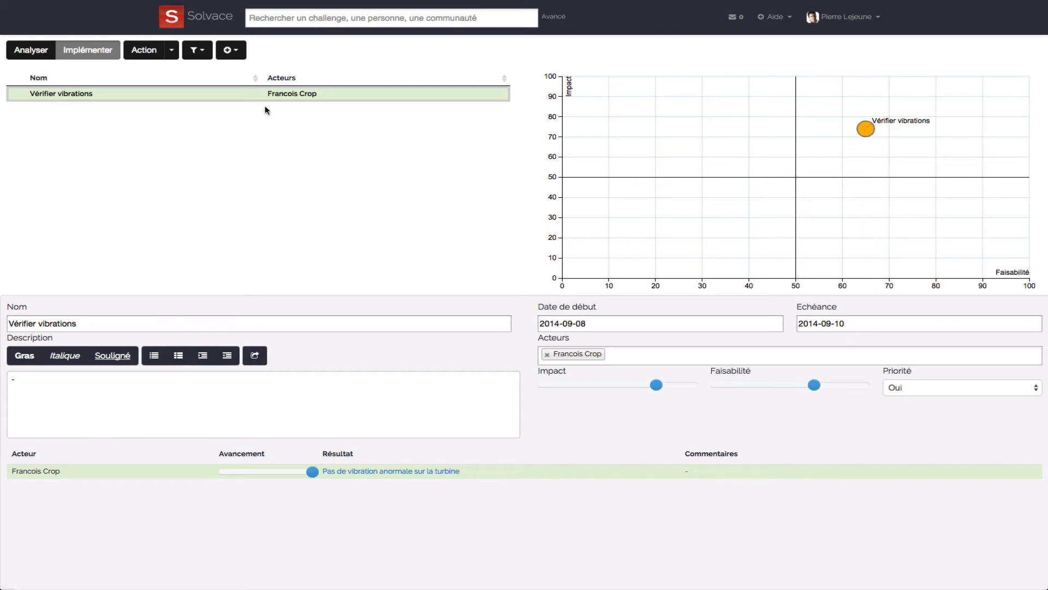
Step: Return to the challenge's analysis map and lower the influence of the "Vibrations" node to the minimum
left_click(33, 51)
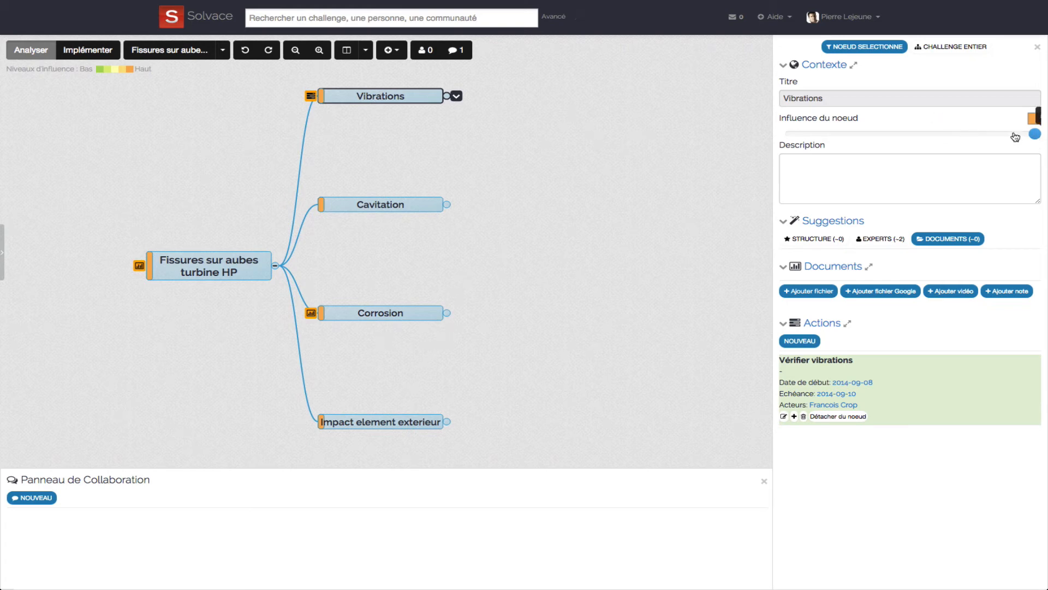
left_click_drag(1036, 135, 831, 137)
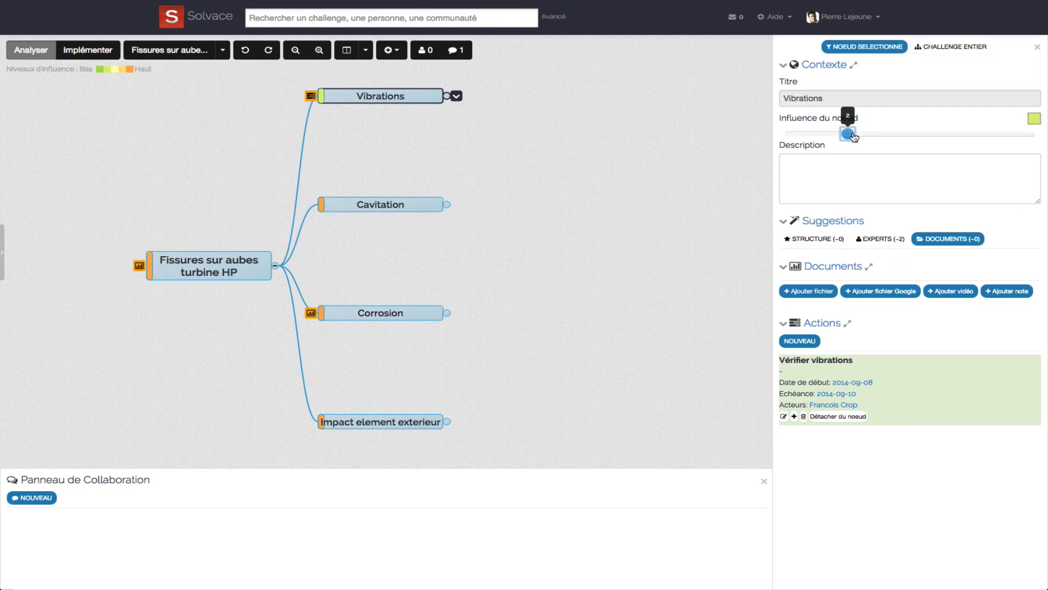
left_click_drag(849, 136, 788, 136)
Step: Add a child node named "Modifier fréquence des analyses vibratoires" under the "Vibrations" node
left_click(440, 96)
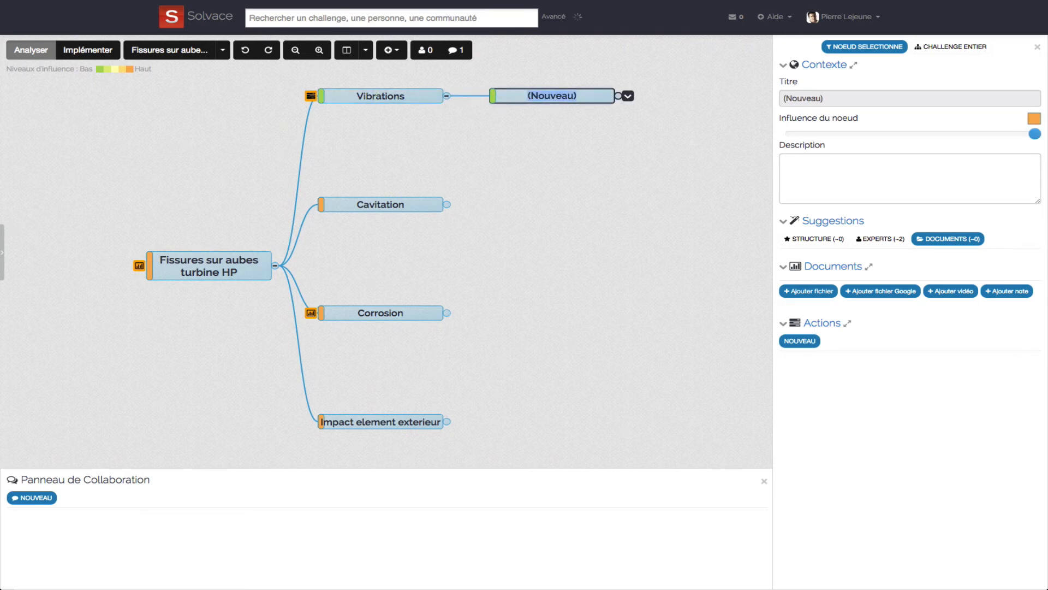
type("Modifier fréquenc")
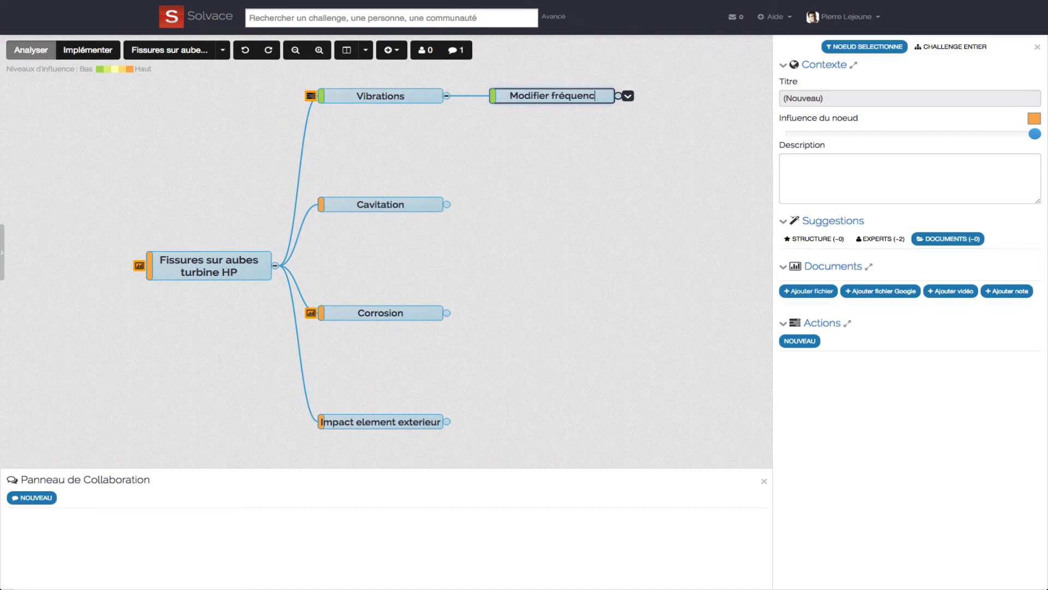
type("e des analyse")
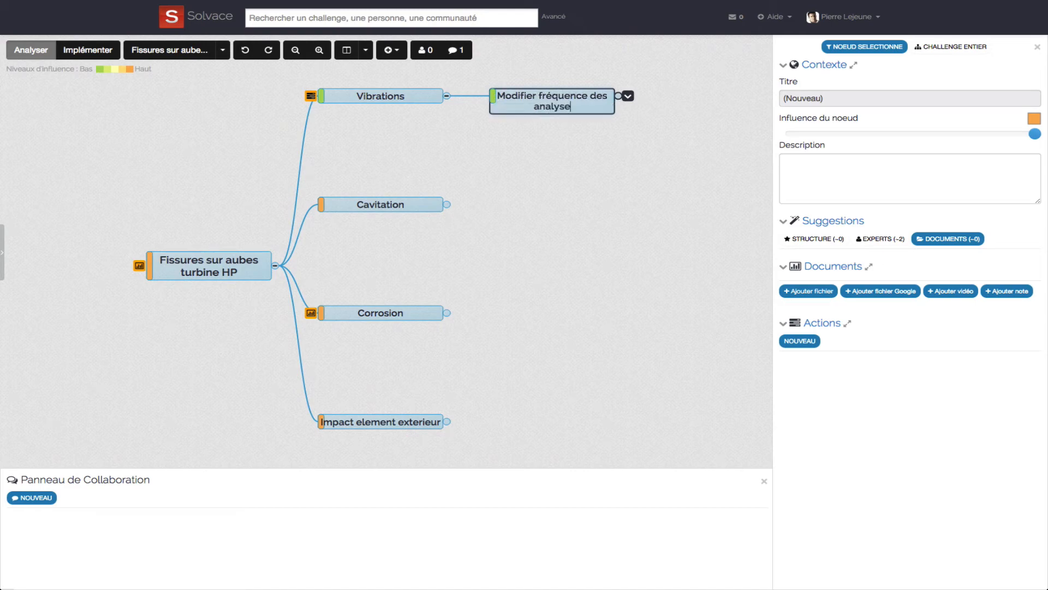
type("s vibratoires")
key("Return")
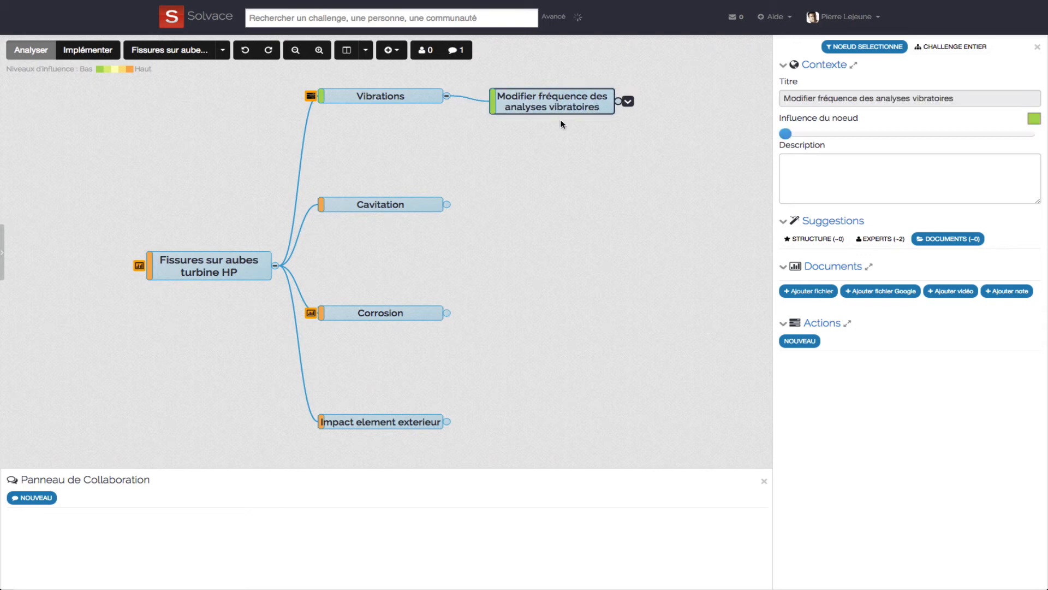
Step: Apply the thumbs-up node attribute to "Modifier fréquence des analyses vibratoires"
left_click(628, 102)
mouse_move(620, 71)
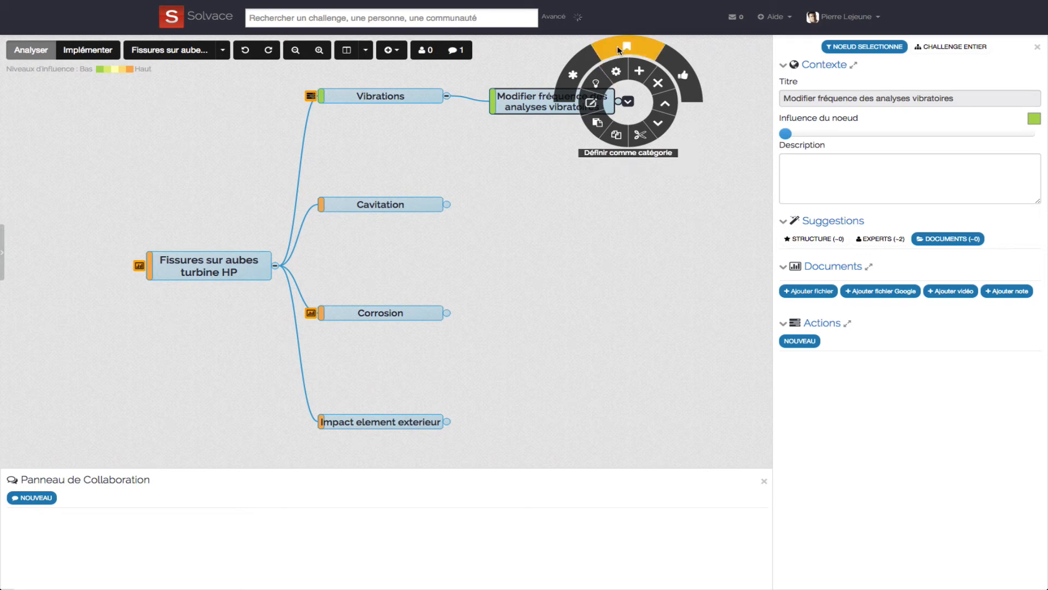
left_click(683, 72)
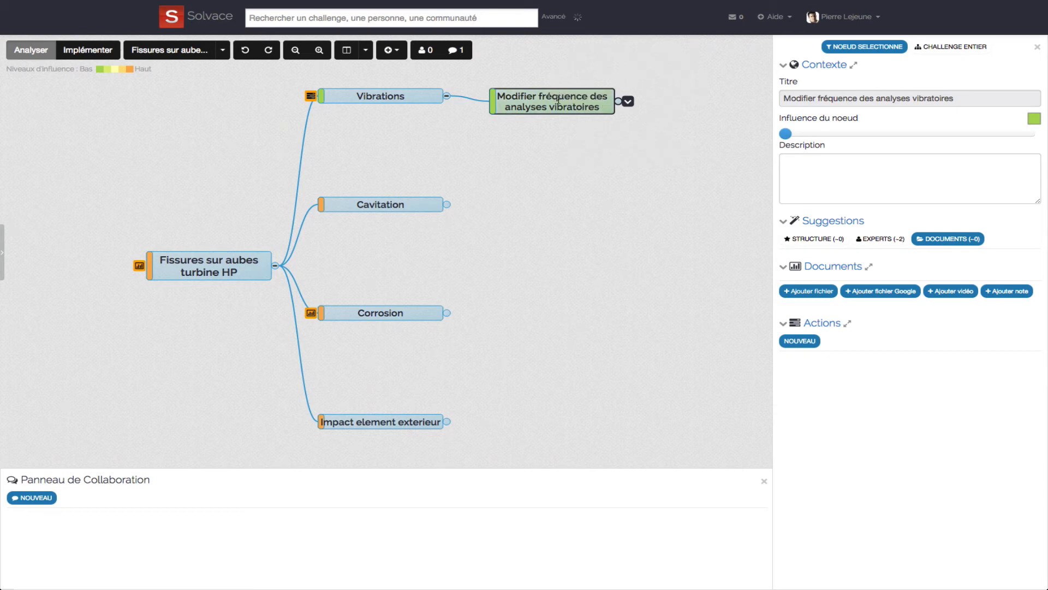
Step: Mark the "Cavitation" node as a root cause through its node attributes
left_click(628, 102)
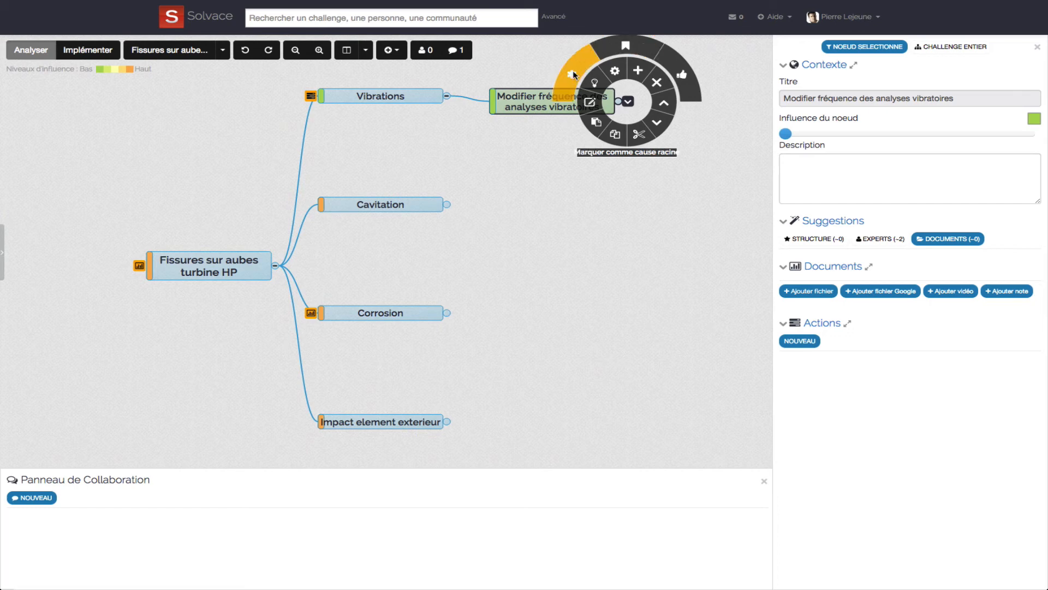
left_click(419, 203)
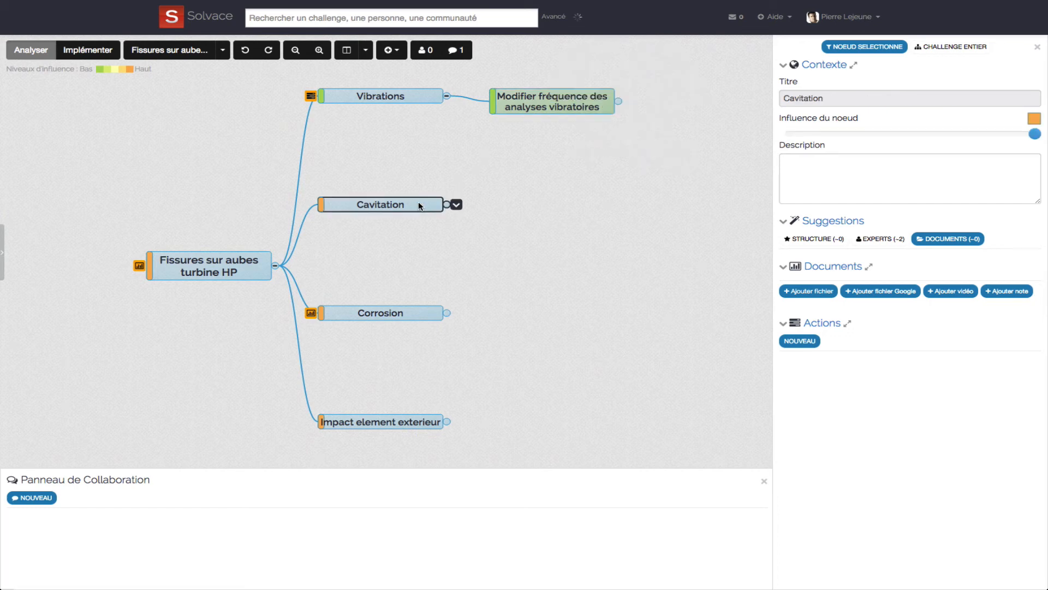
left_click(456, 205)
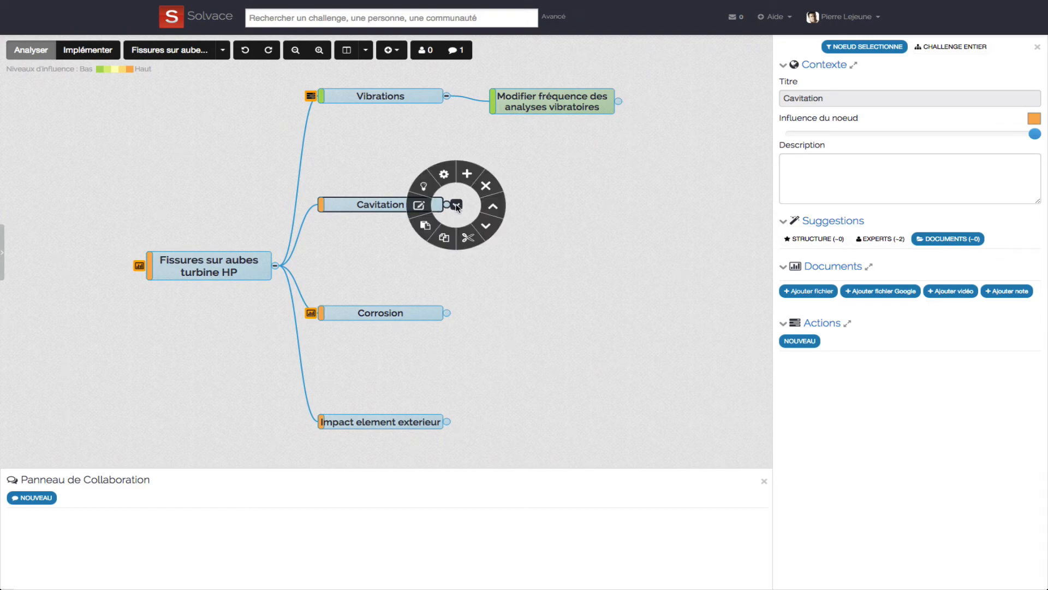
mouse_move(449, 182)
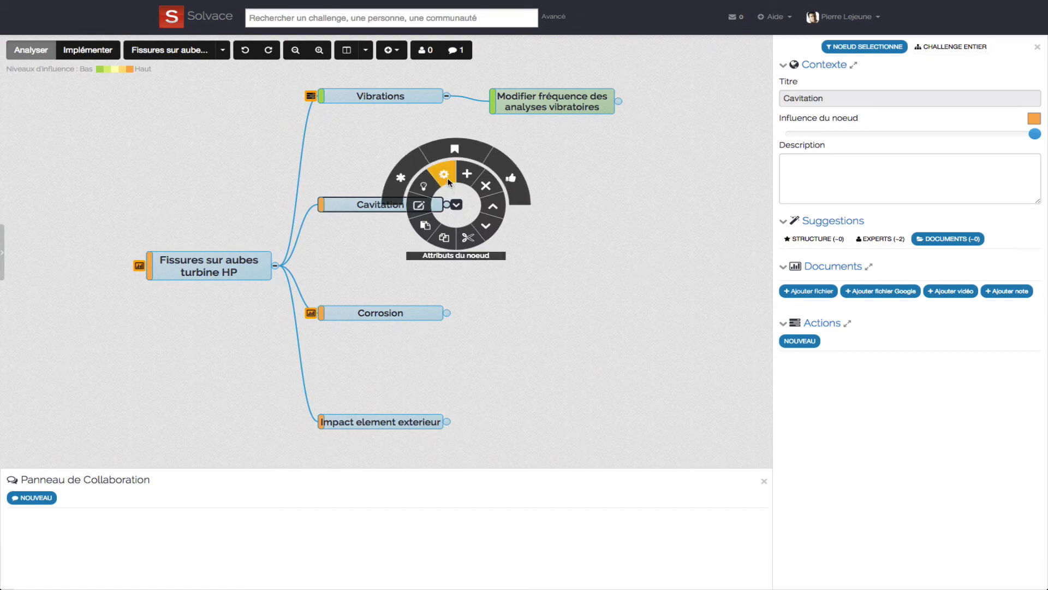
left_click(409, 164)
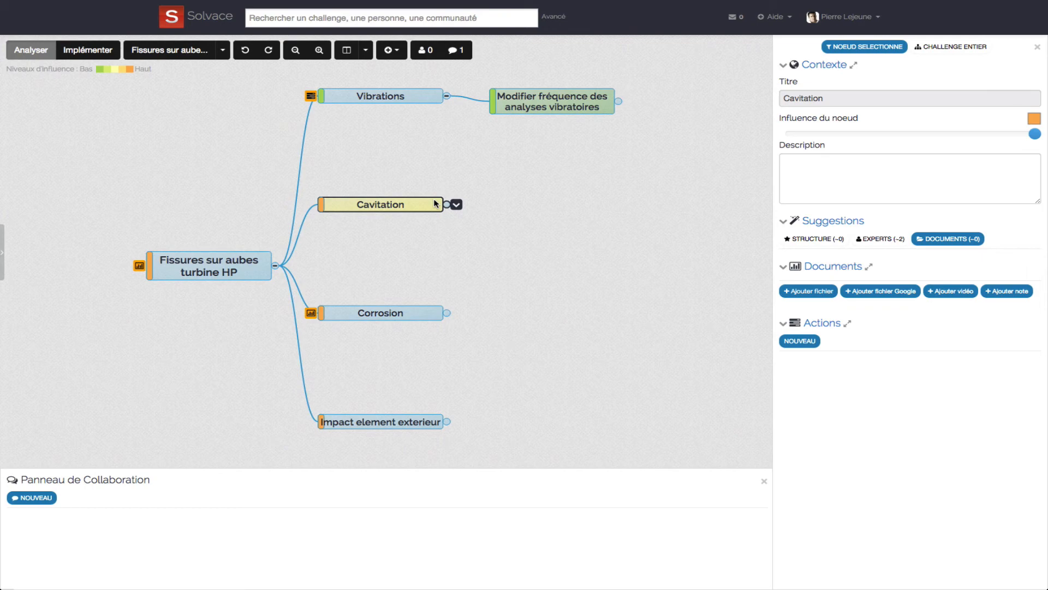
Step: Examine the format and structure options for exporting the challenge, and leave without downloading
left_click(399, 52)
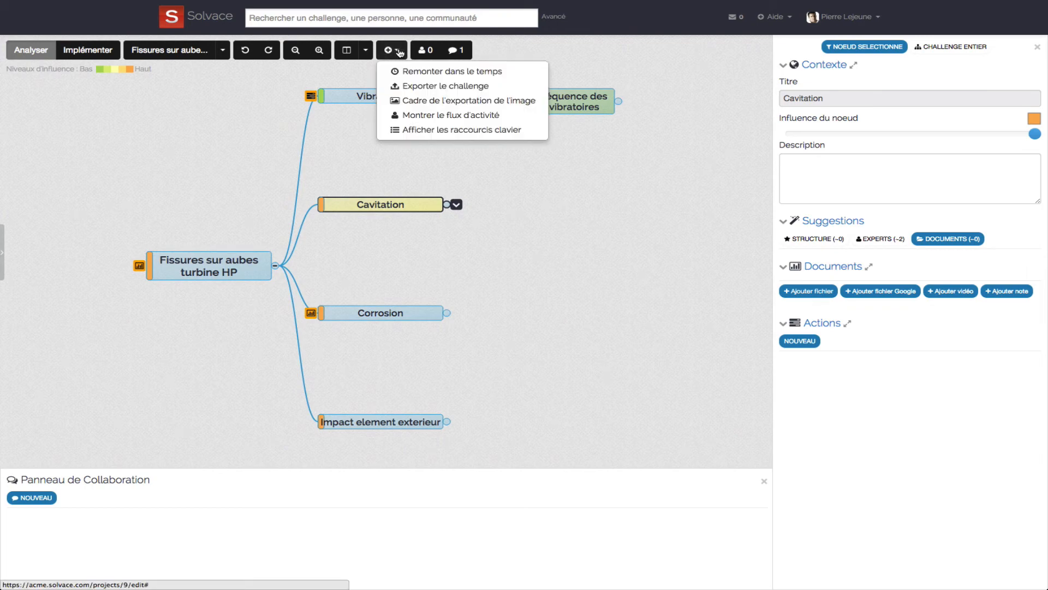
left_click(497, 89)
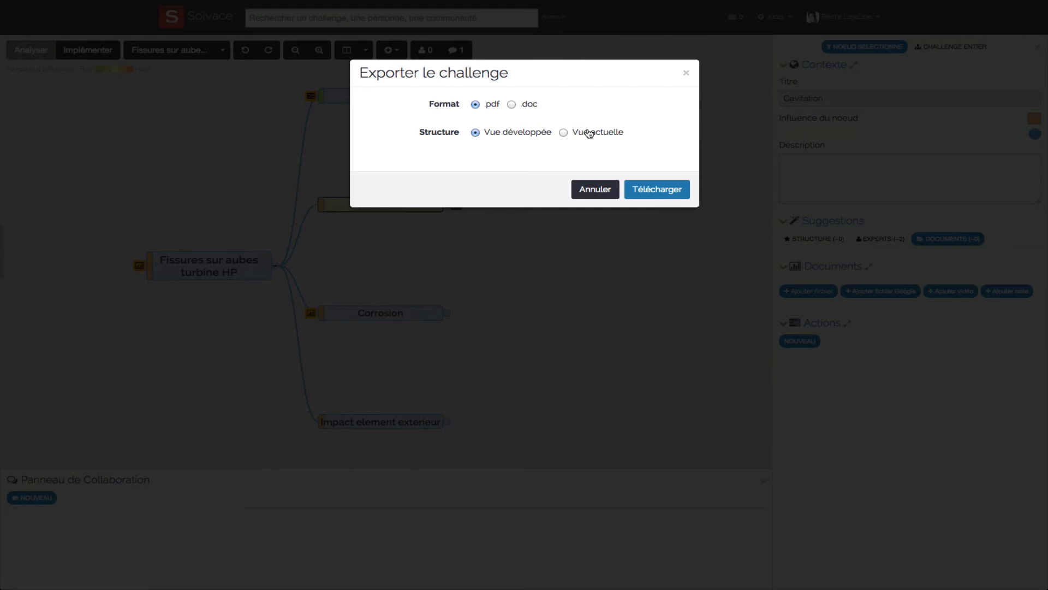
left_click(595, 189)
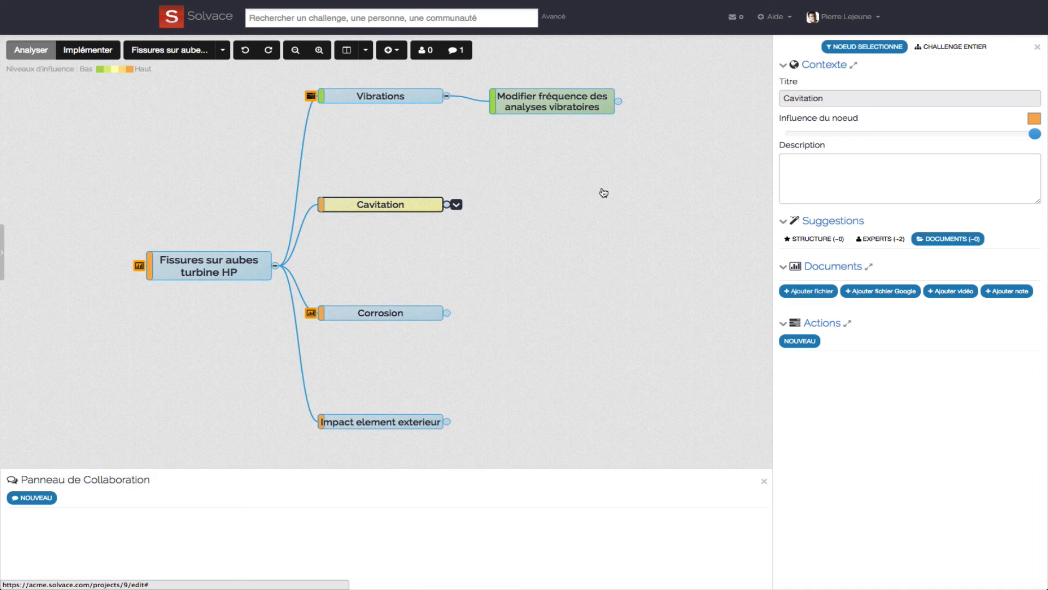
Step: Open the challenge's chat, move its window across the workspace, and close it
left_click(459, 53)
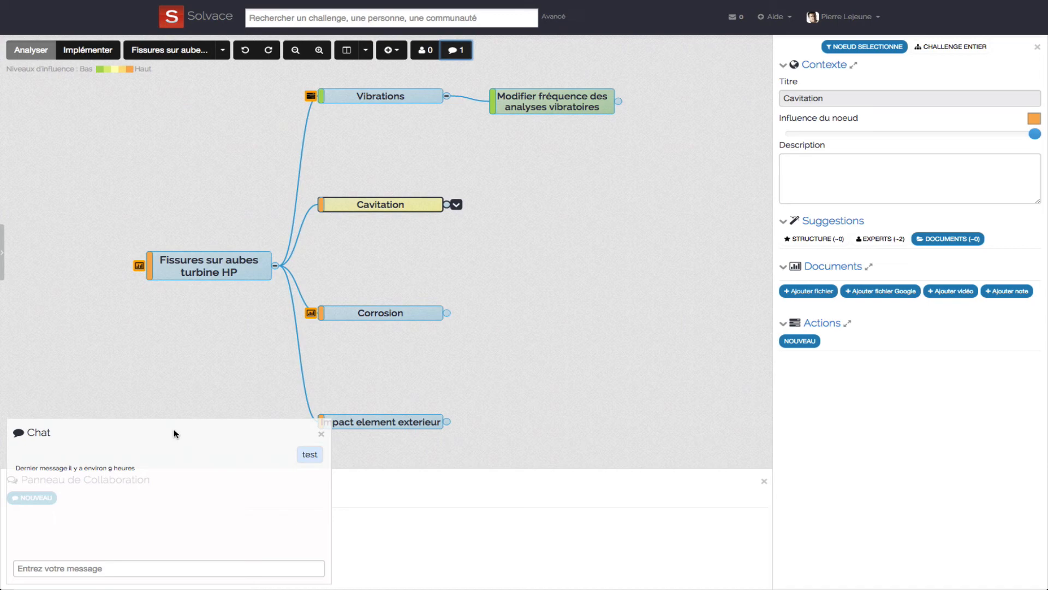
left_click_drag(174, 428, 864, 428)
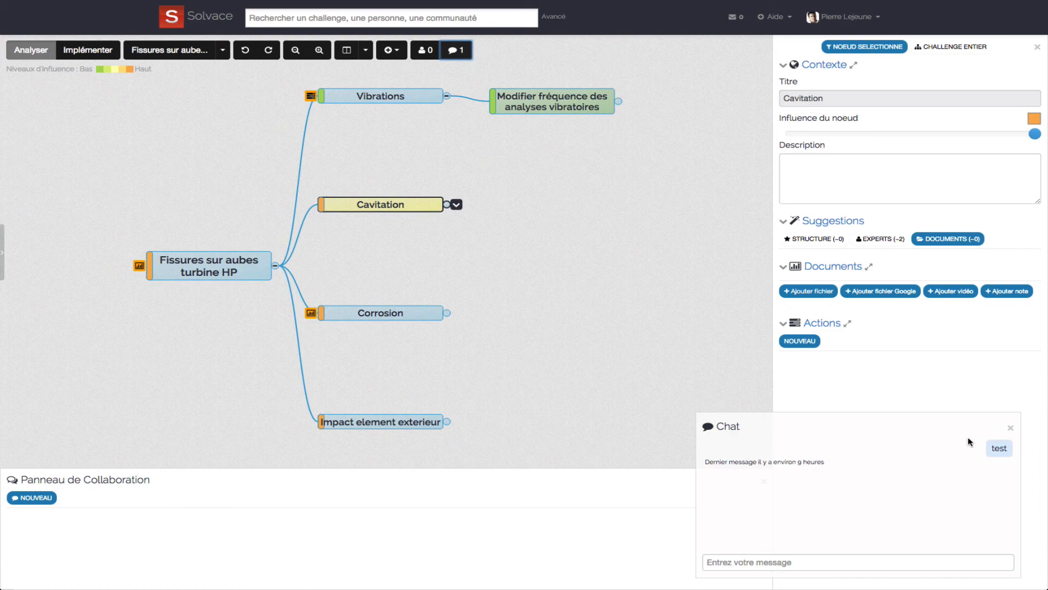
left_click(1012, 428)
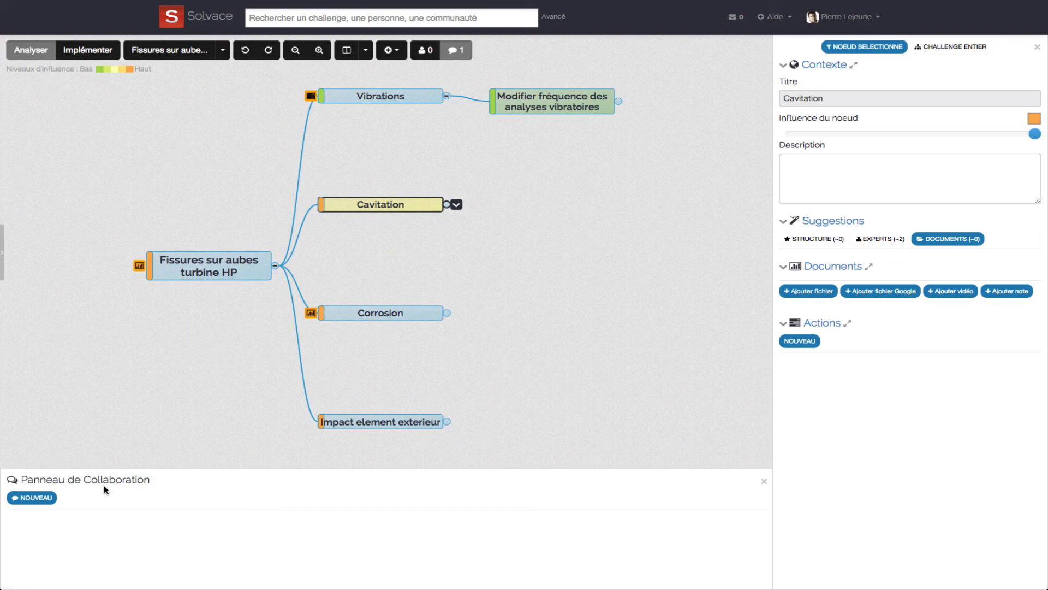
Step: Post the comment "Avez-vous pensé au revêtement anti-corrosion ?" on the "Corrosion" node
left_click(429, 317)
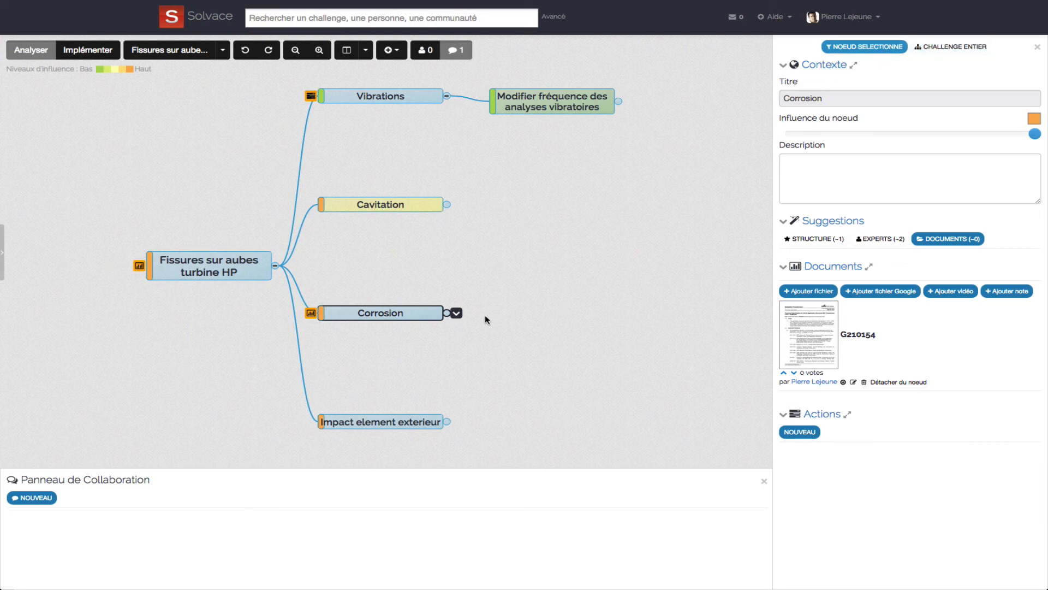
left_click(36, 498)
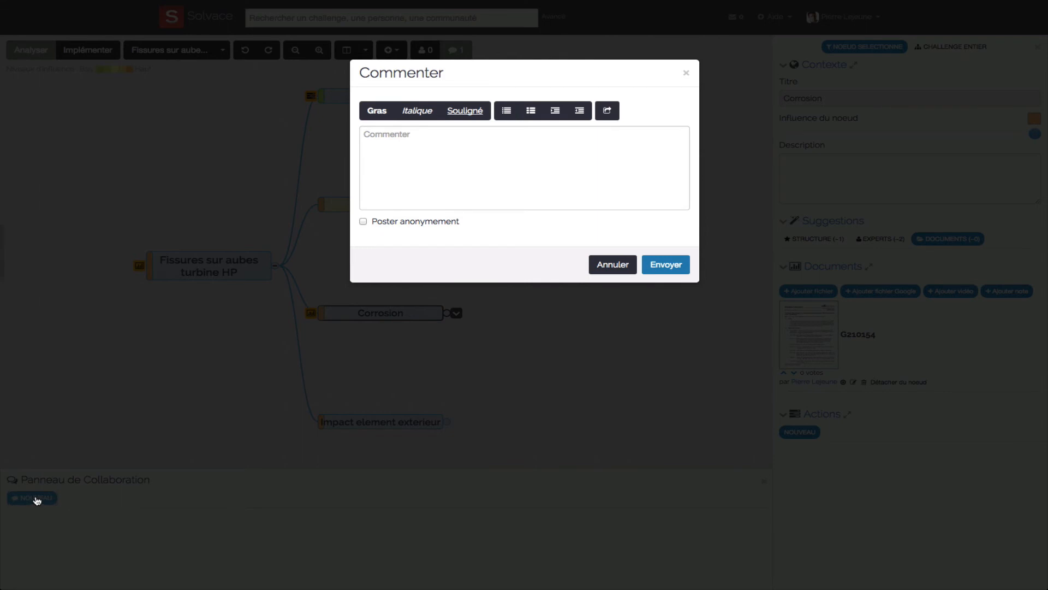
left_click(420, 149)
type("Avez-vous pensé au revêtement ant")
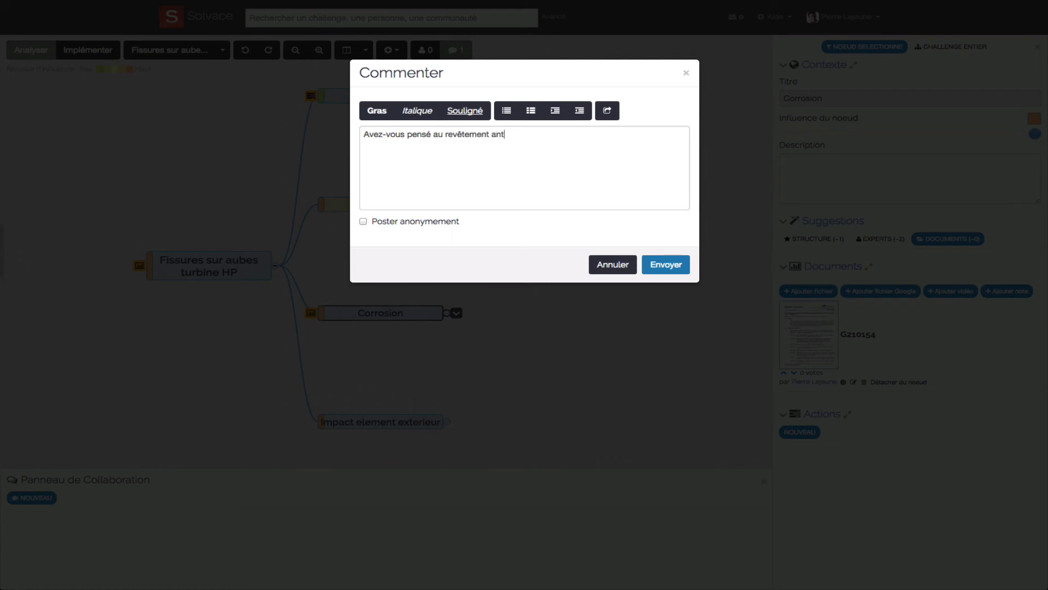
type("i-corrosion ?")
left_click(660, 265)
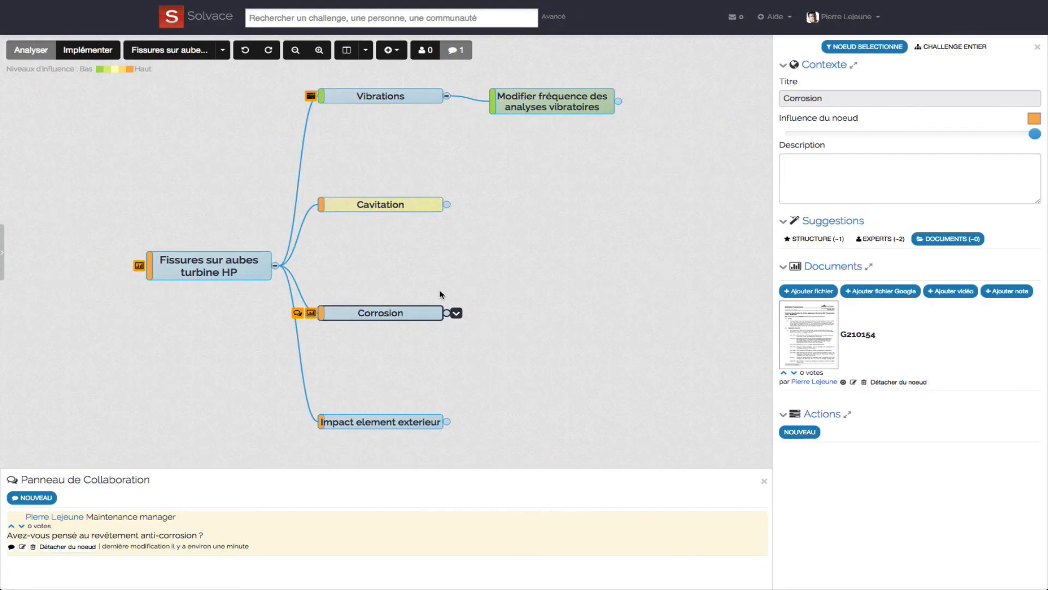
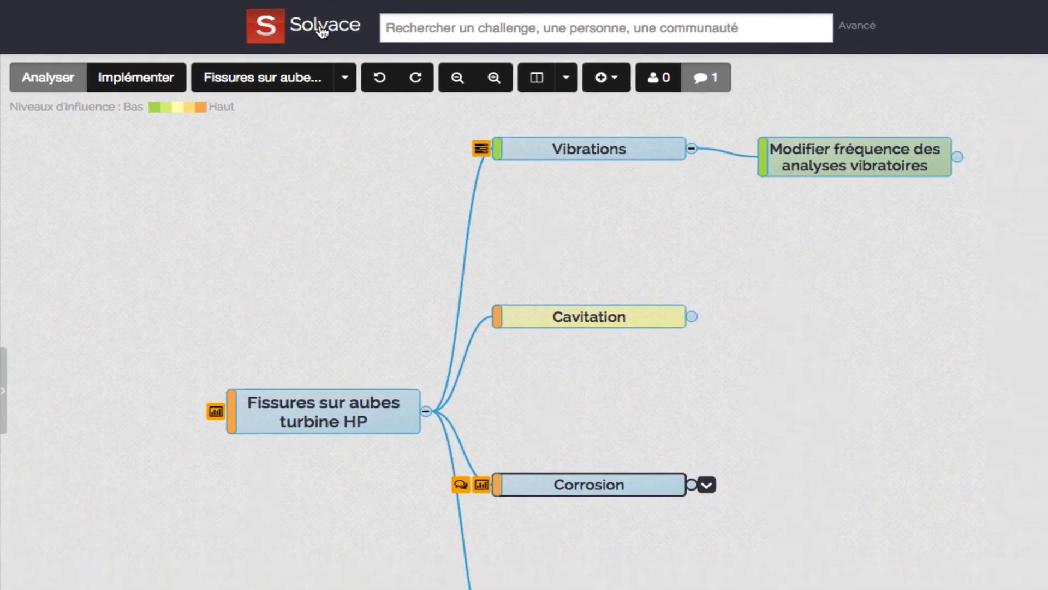
Step: Leave the challenge and return to the home page's recent activity
left_click(343, 34)
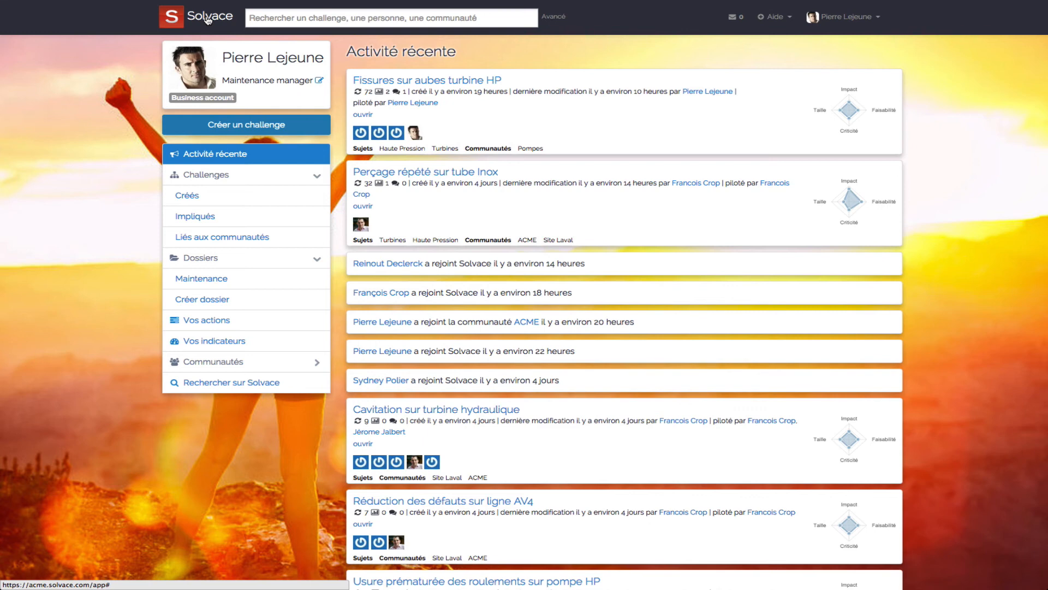
Step: From the created challenges, add "Fissures sur aubes turbine HP" to the "Maintenance" folder
left_click(206, 200)
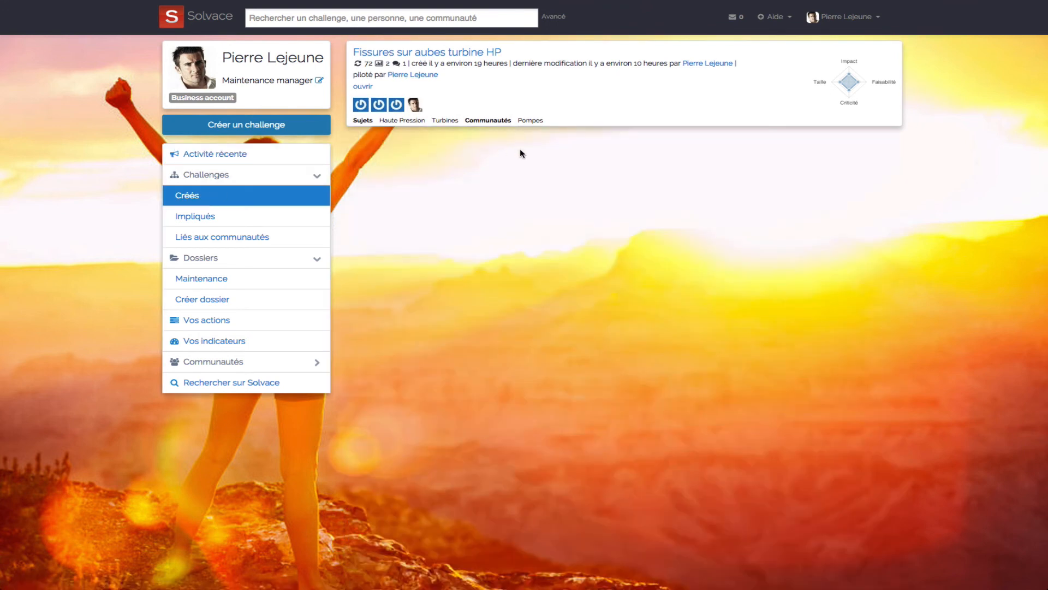
mouse_move(646, 109)
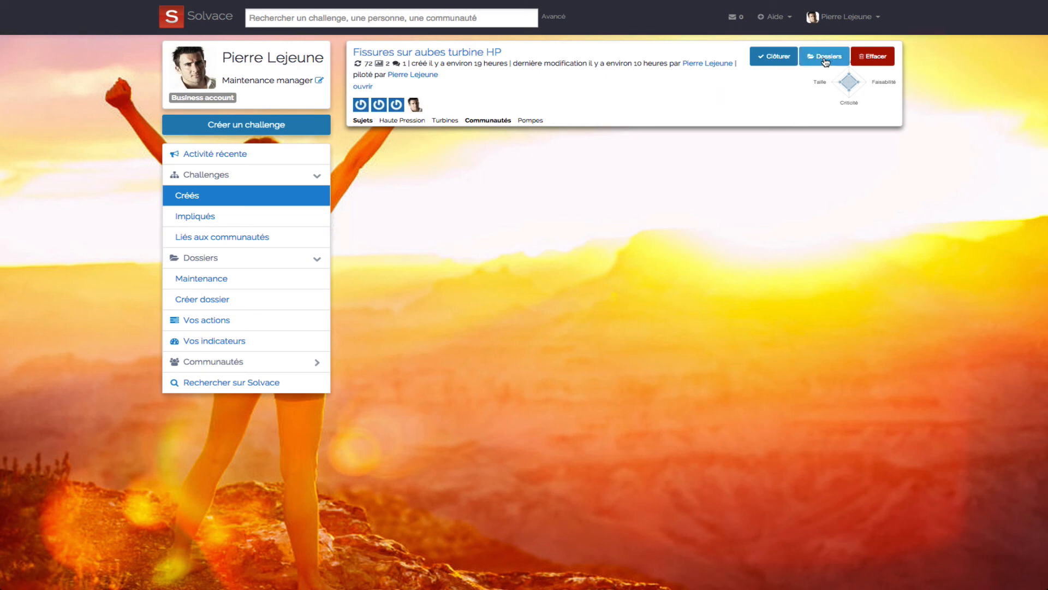
left_click(824, 60)
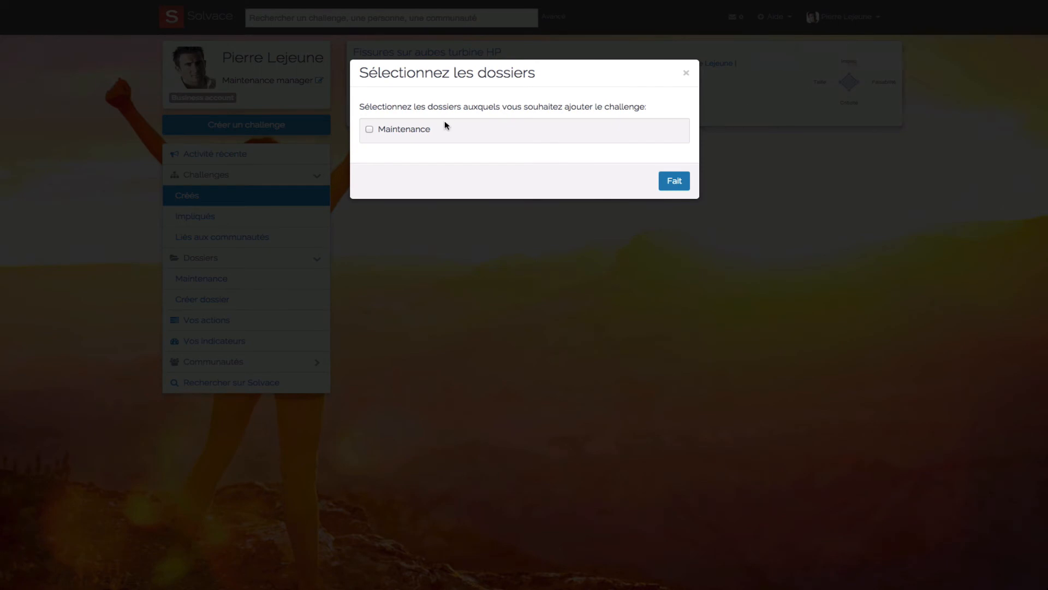
left_click(369, 130)
left_click(674, 182)
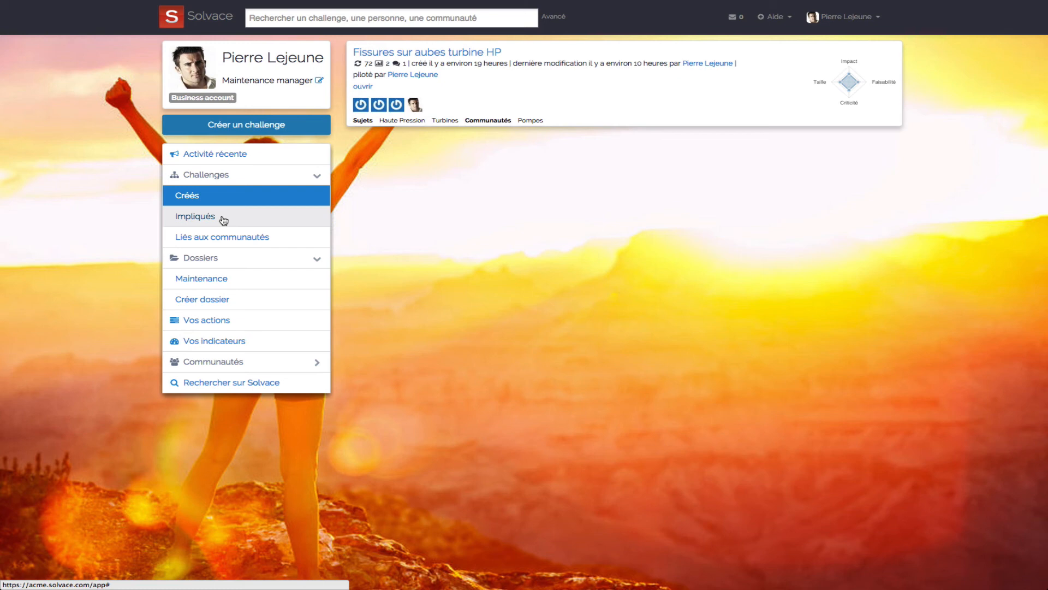
Step: View the challenges linked to communities and the contents of the "Maintenance" folder
left_click(274, 241)
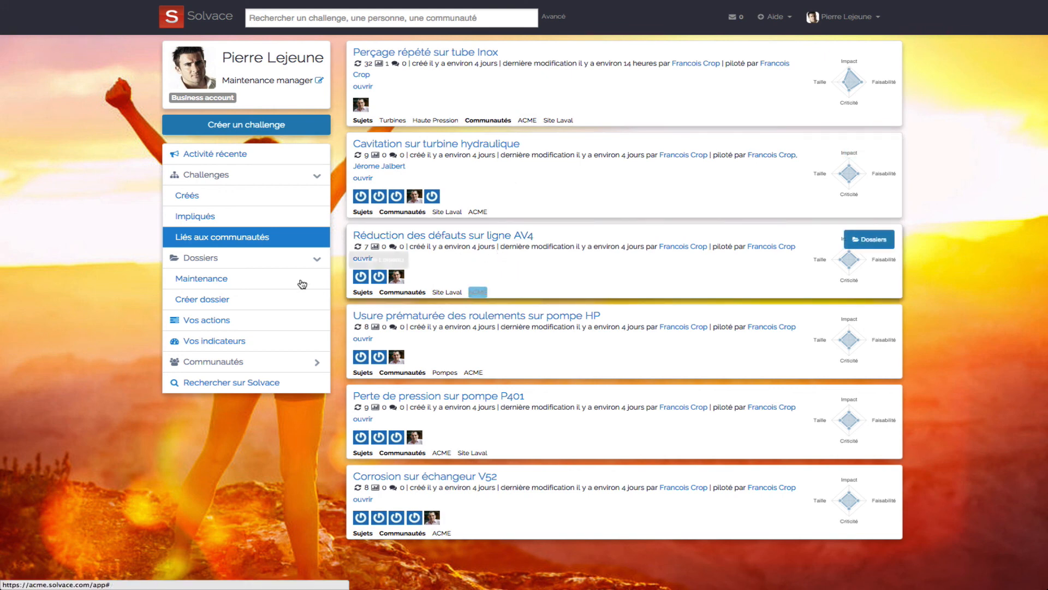
left_click(210, 283)
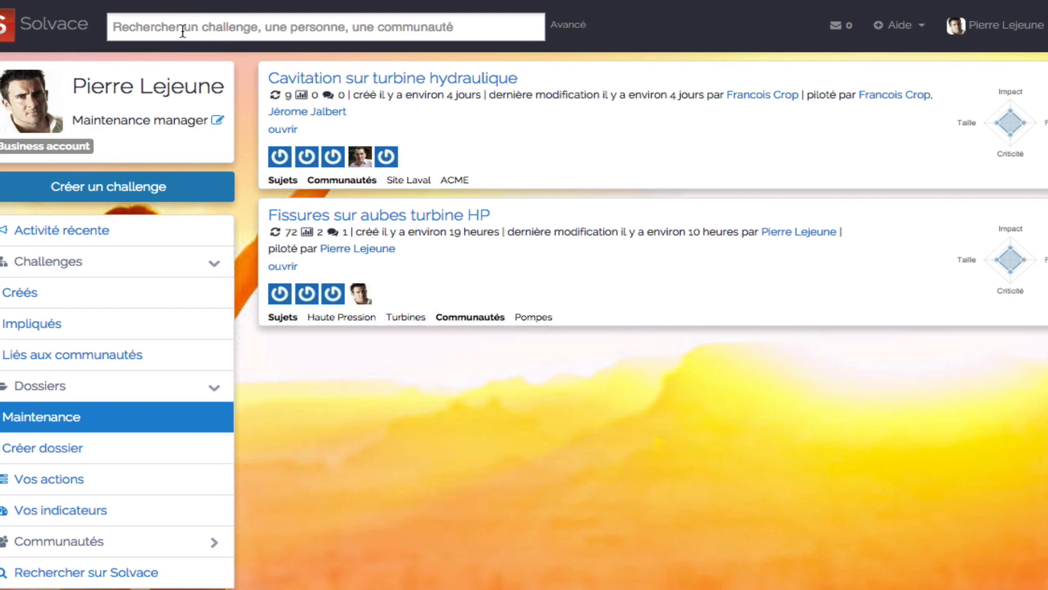
Step: Run a quick search for "turbine", review the suggestions, and clear the query
left_click(183, 31)
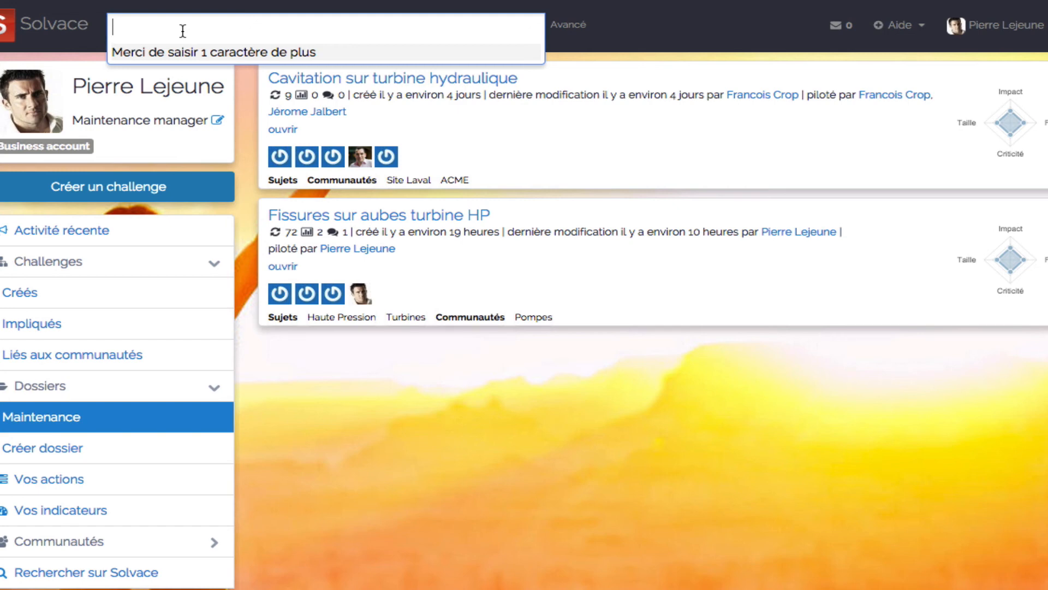
type("turbine")
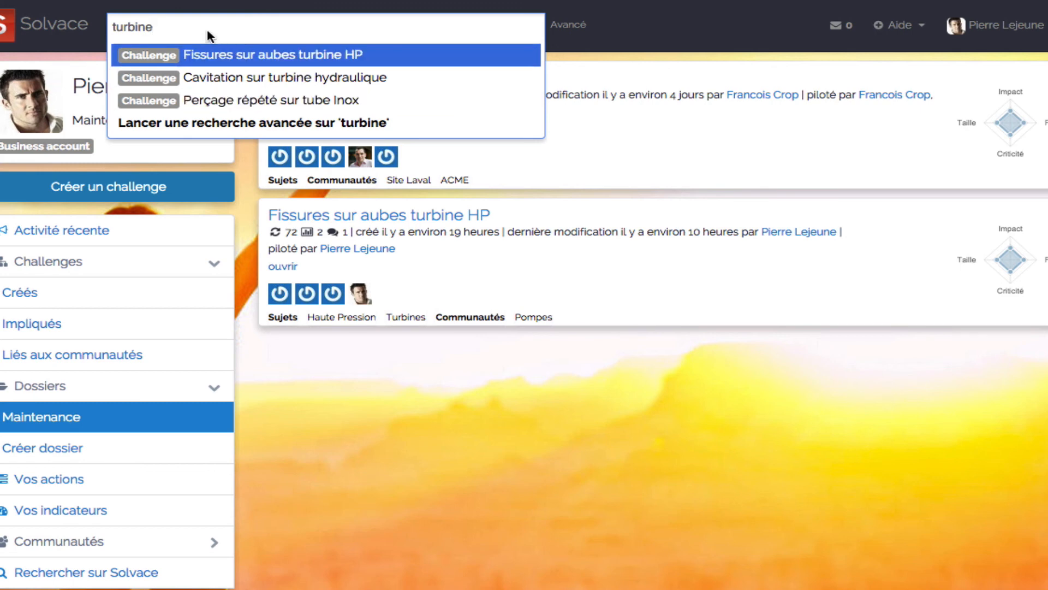
key("BackSpace")
key("BackSpace")
key("BackSpace")
key("BackSpace")
key("BackSpace")
key("BackSpace")
key("BackSpace")
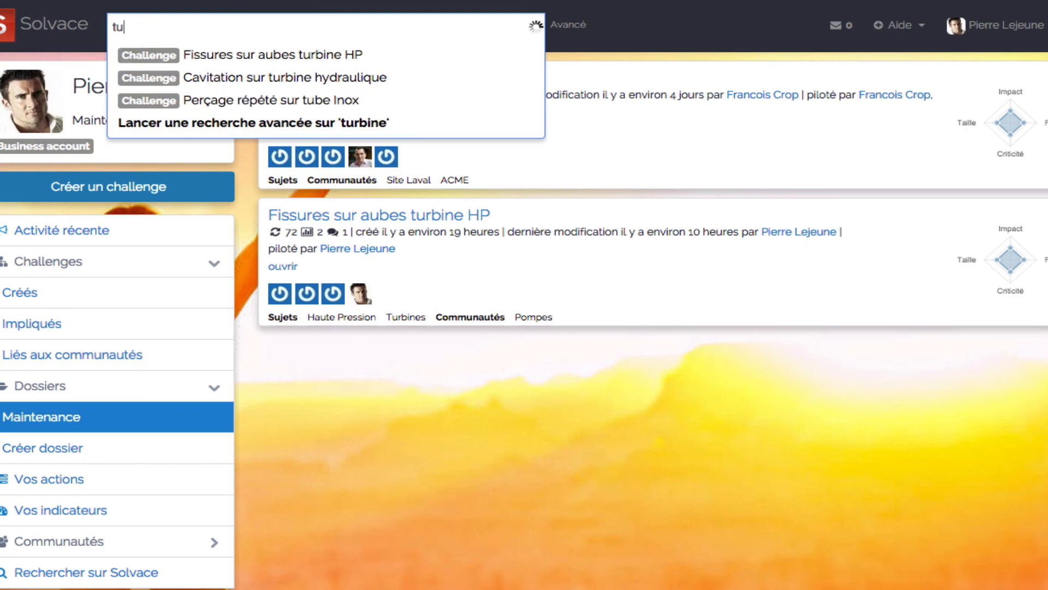
Step: Search for a colleague by surname, open their profile, and review the challenges they created and are involved in
type("crop")
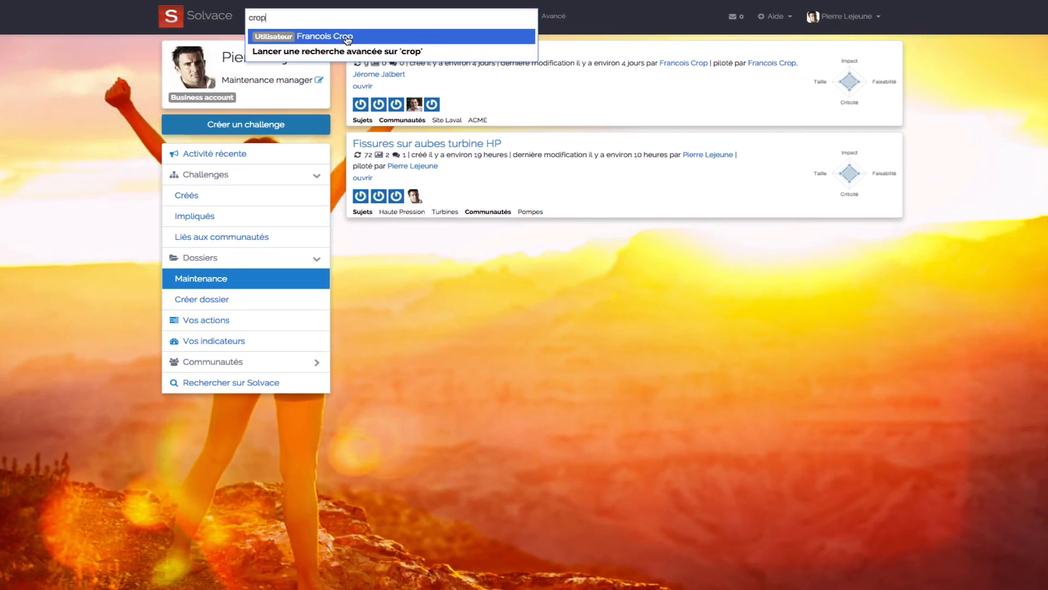
left_click(347, 39)
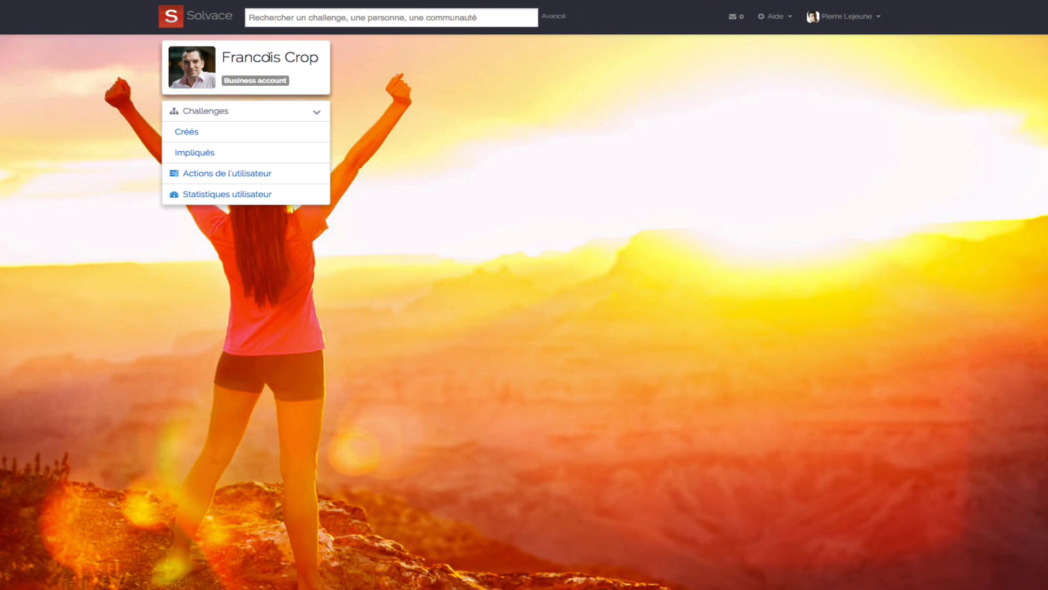
left_click(212, 133)
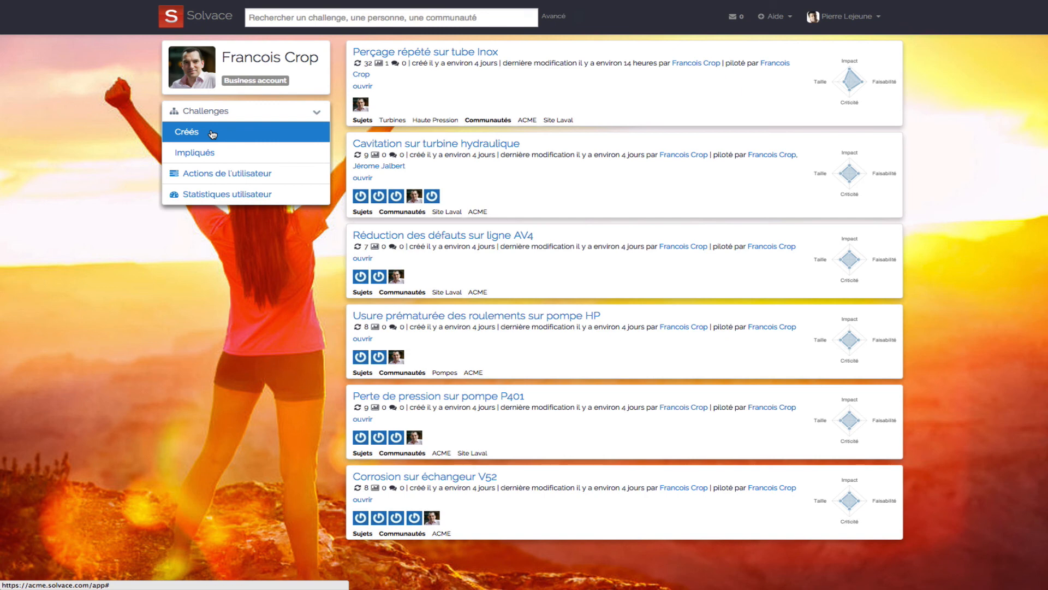
left_click(235, 158)
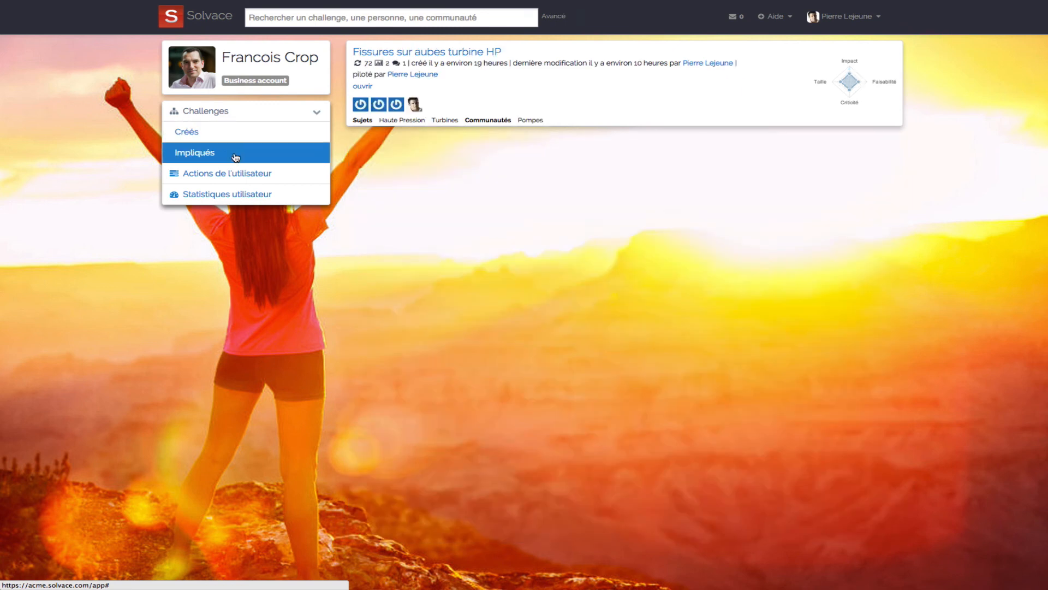
mouse_move(502, 77)
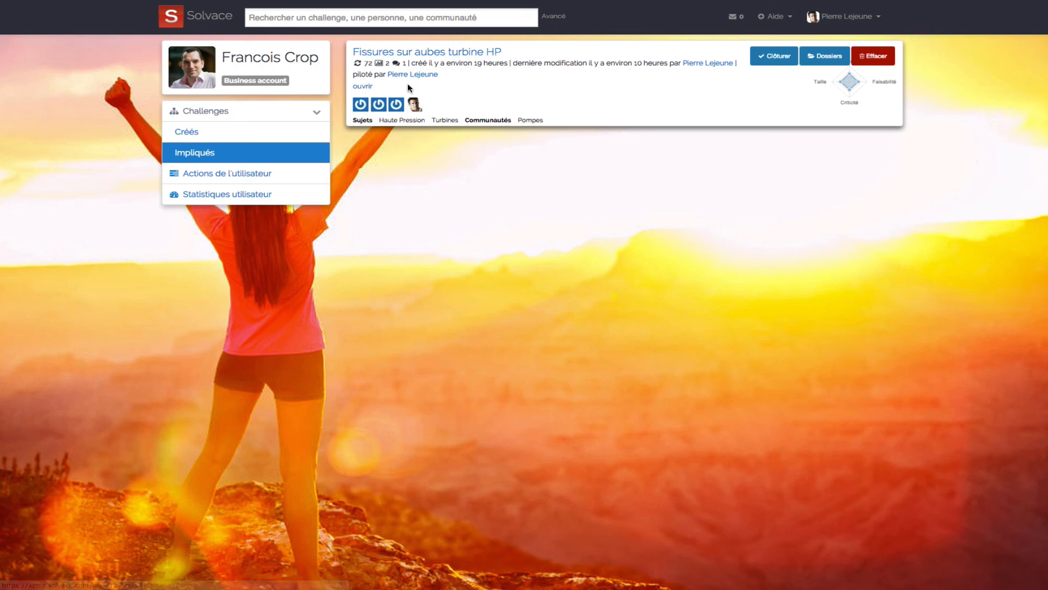
Step: Examine the colleague's "Vérifier vibrations" action and return to the home page
left_click(235, 178)
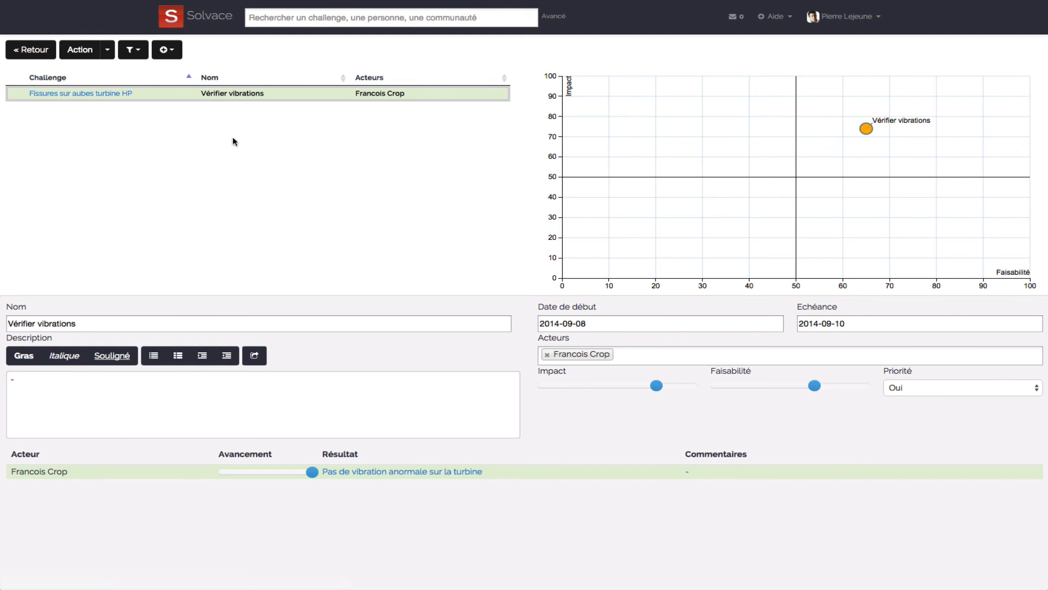
left_click(261, 93)
left_click(206, 21)
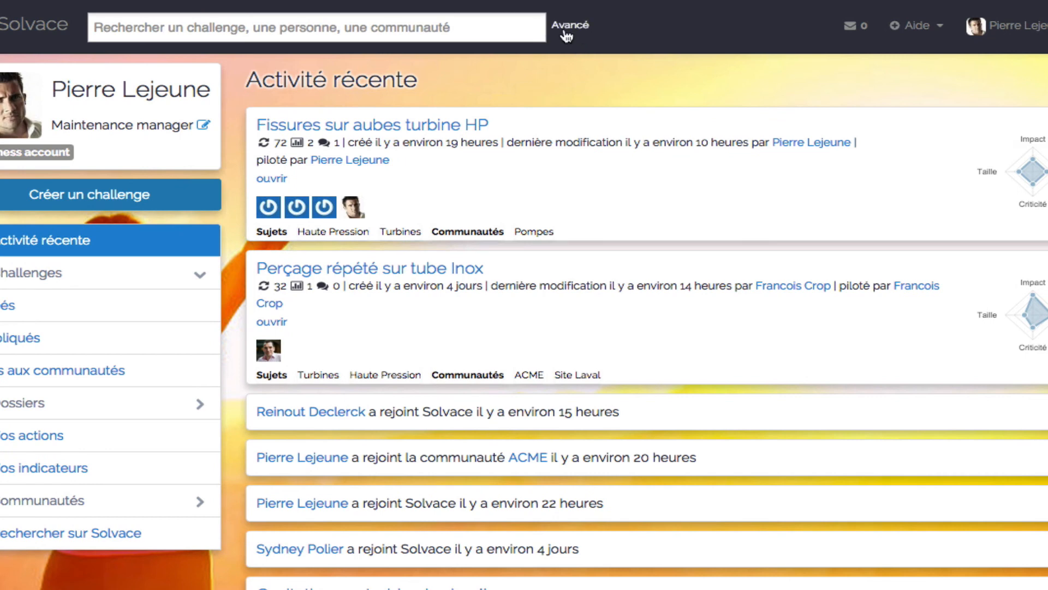
Step: Try "turbine" in the quick search, then search the challenges for "turbine" on the advanced search page
left_click(496, 30)
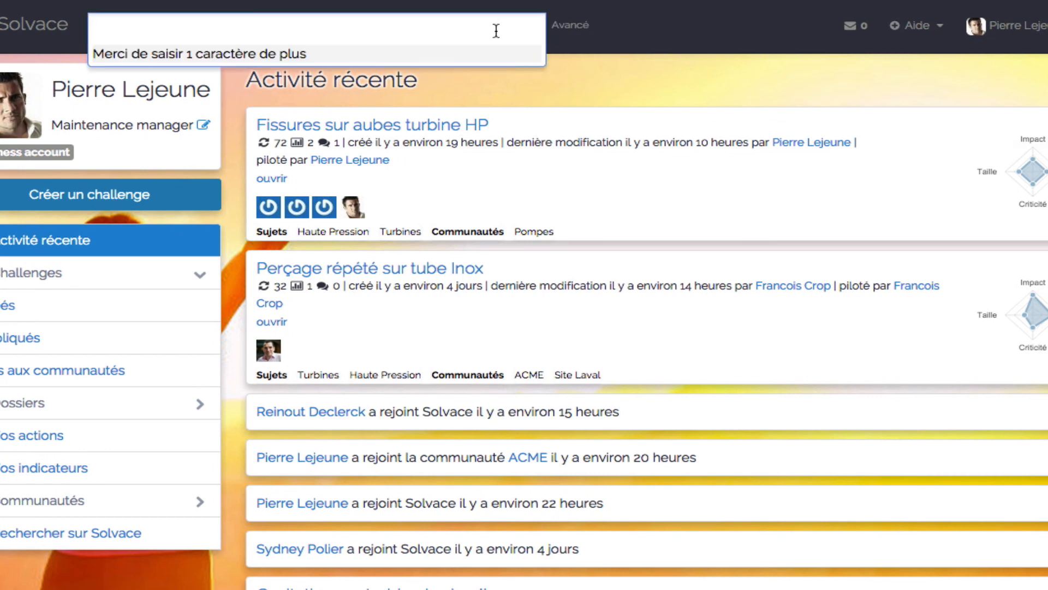
type("turbine")
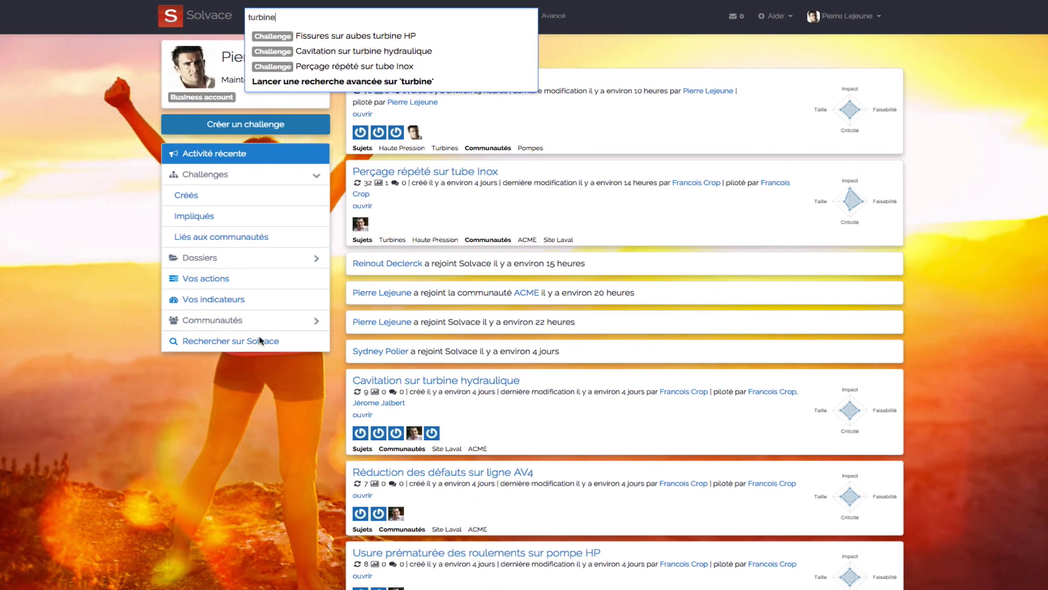
left_click(189, 430)
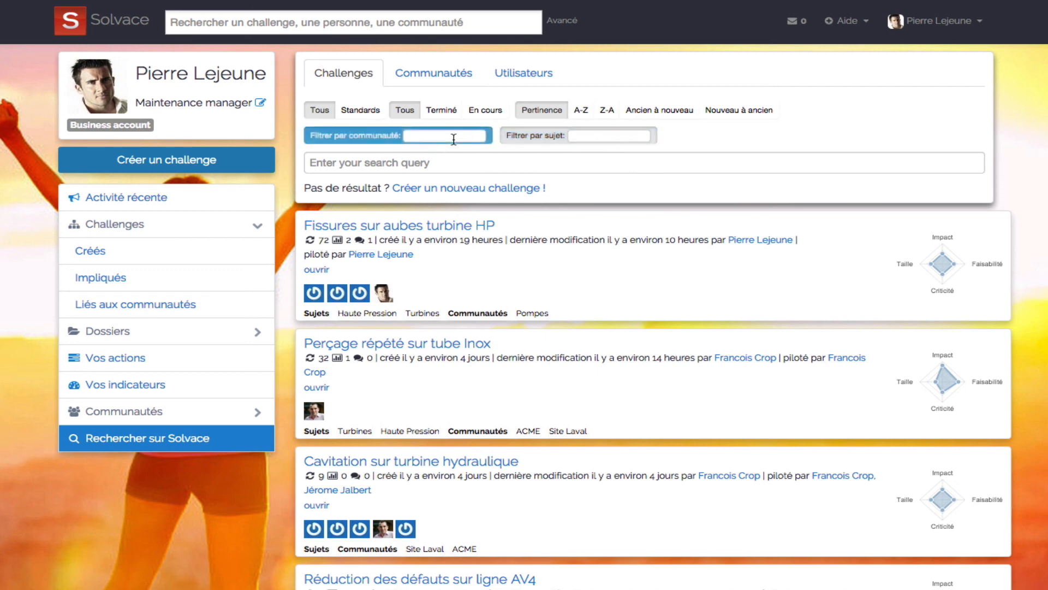
left_click(370, 162)
type("turbi")
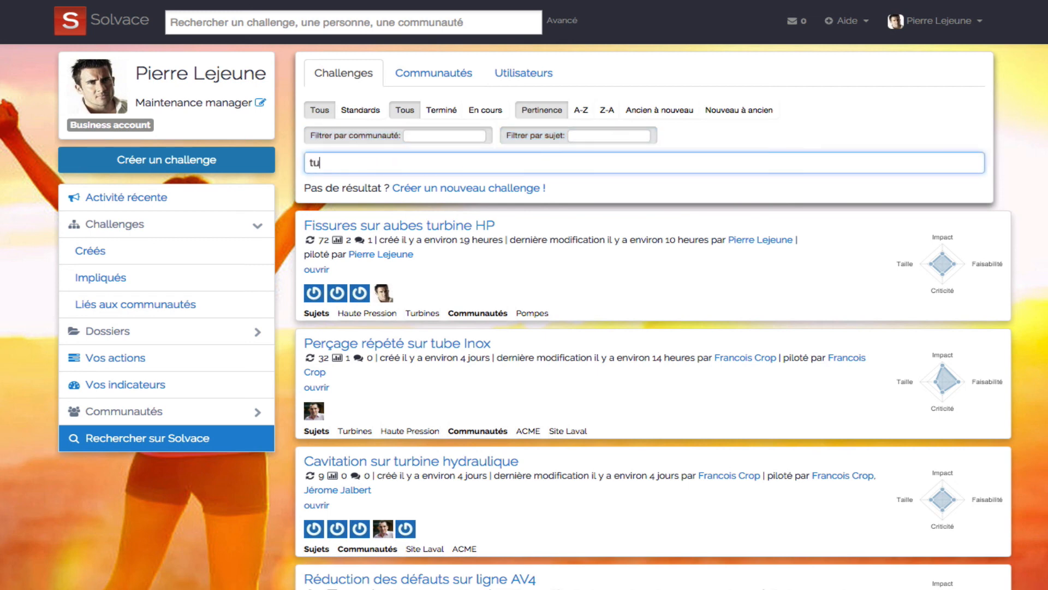
type("ne")
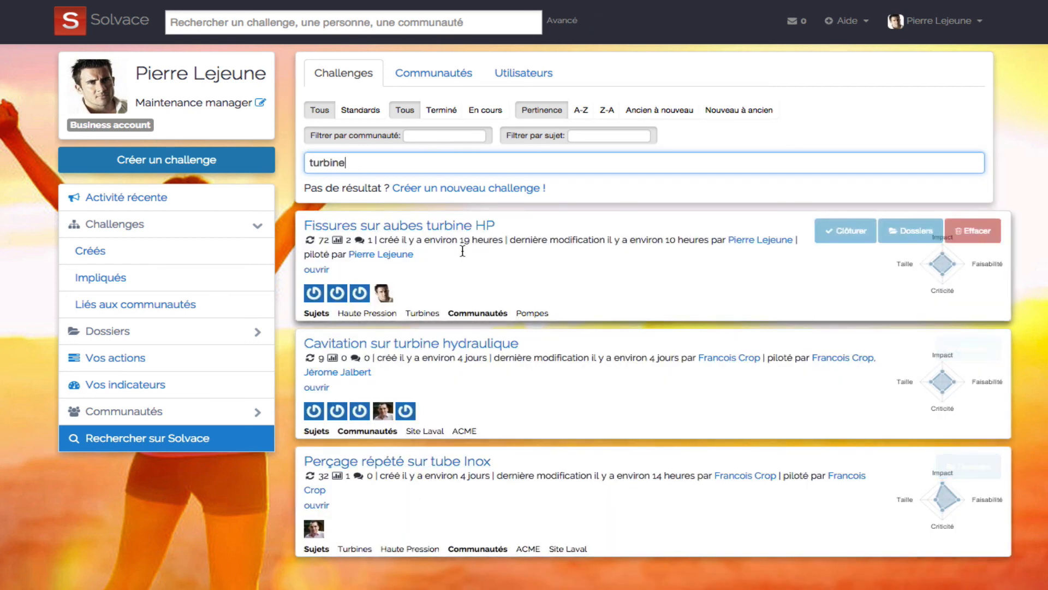
Step: Filter the turbine challenges by the community "Pompes" and clear that filter
left_click(420, 137)
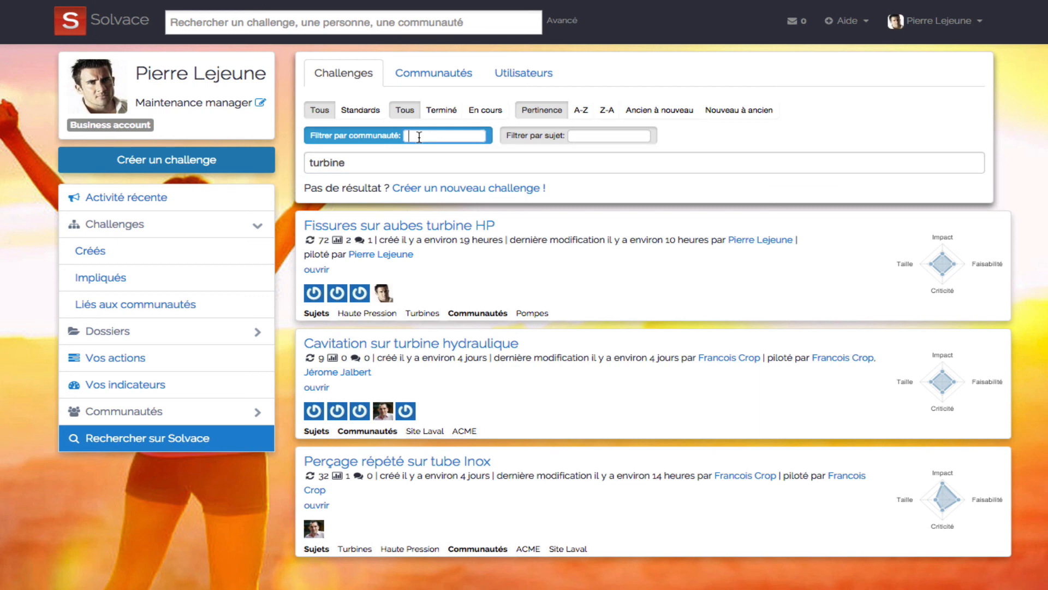
type("Pomp")
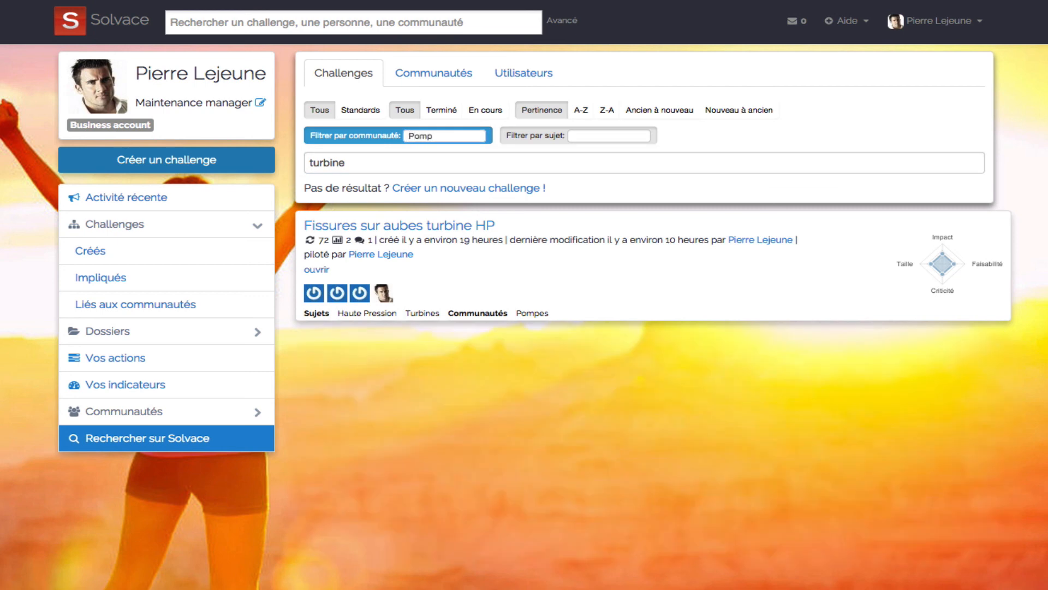
type("es")
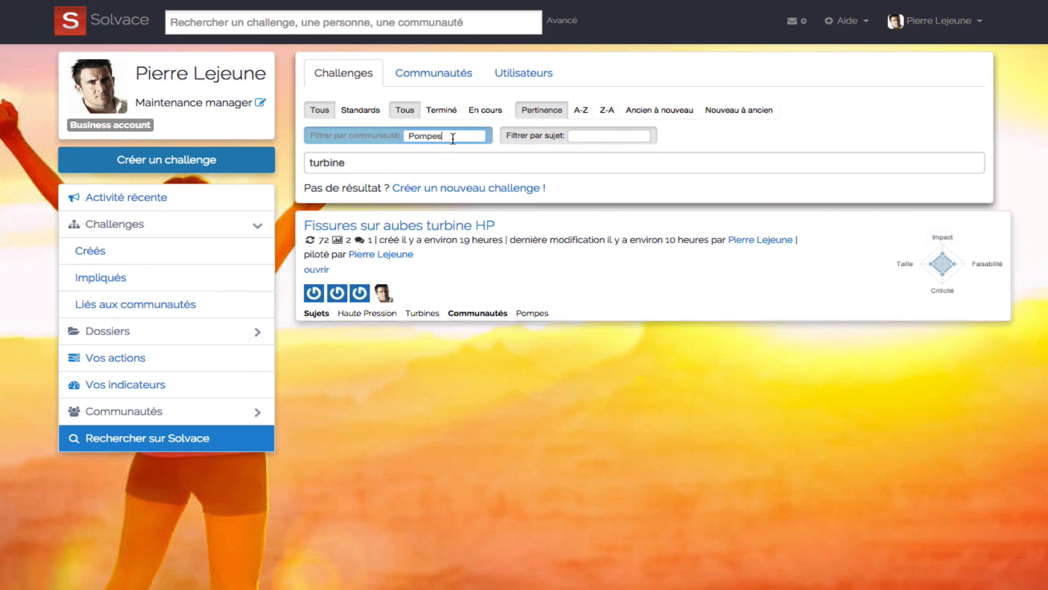
key("BackSpace")
key("BackSpace")
key("BackSpace")
key("BackSpace")
key("BackSpace")
key("BackSpace")
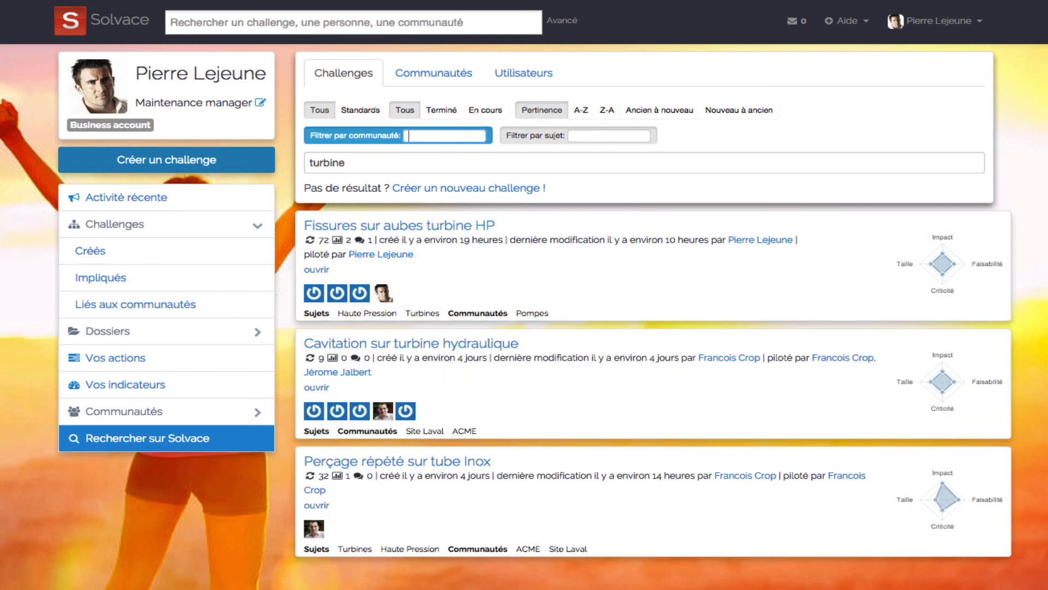
Step: Filter the turbine challenges by the subject text "Haute pre" and clear that filter
left_click(595, 134)
type("Ha")
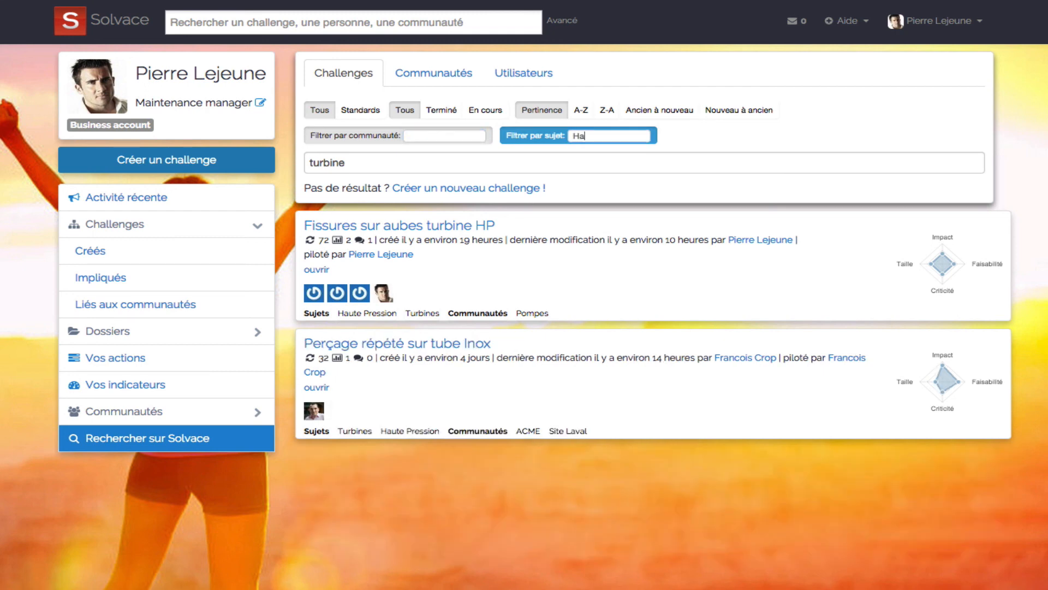
type("ute pre")
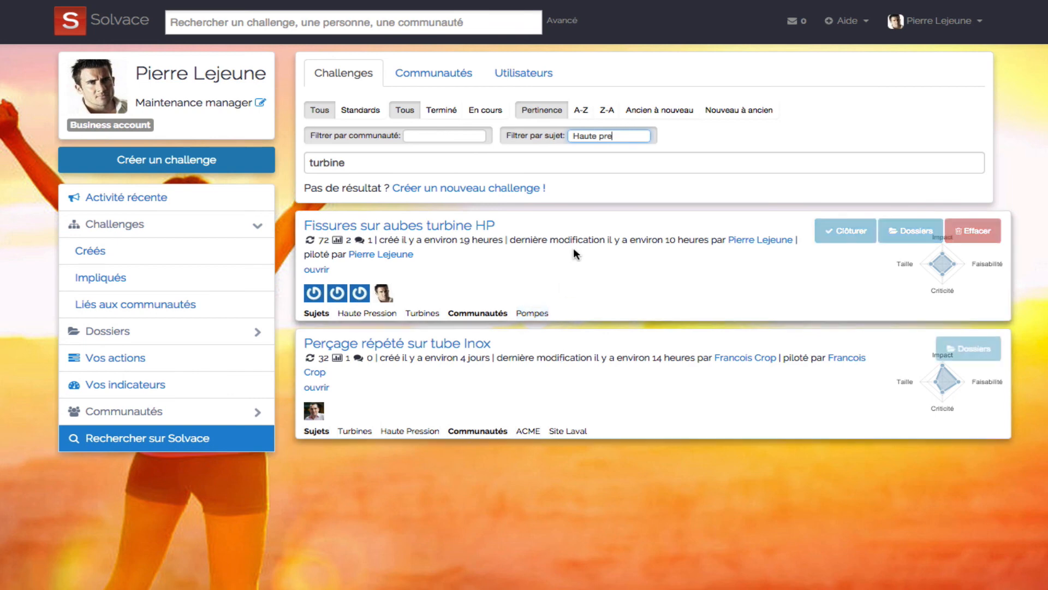
key("BackSpace")
key("BackSpace")
key("BackSpace")
key("BackSpace")
key("BackSpace")
key("BackSpace")
key("BackSpace")
key("BackSpace")
key("BackSpace")
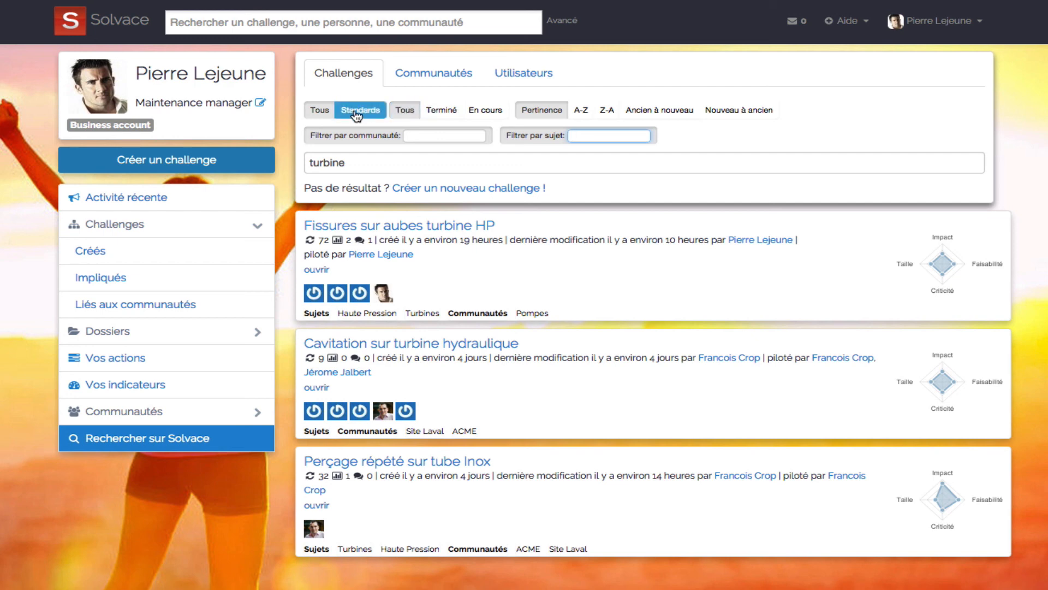
Step: Browse all communities, narrow them to one's own communities, and view the list of users
left_click(431, 77)
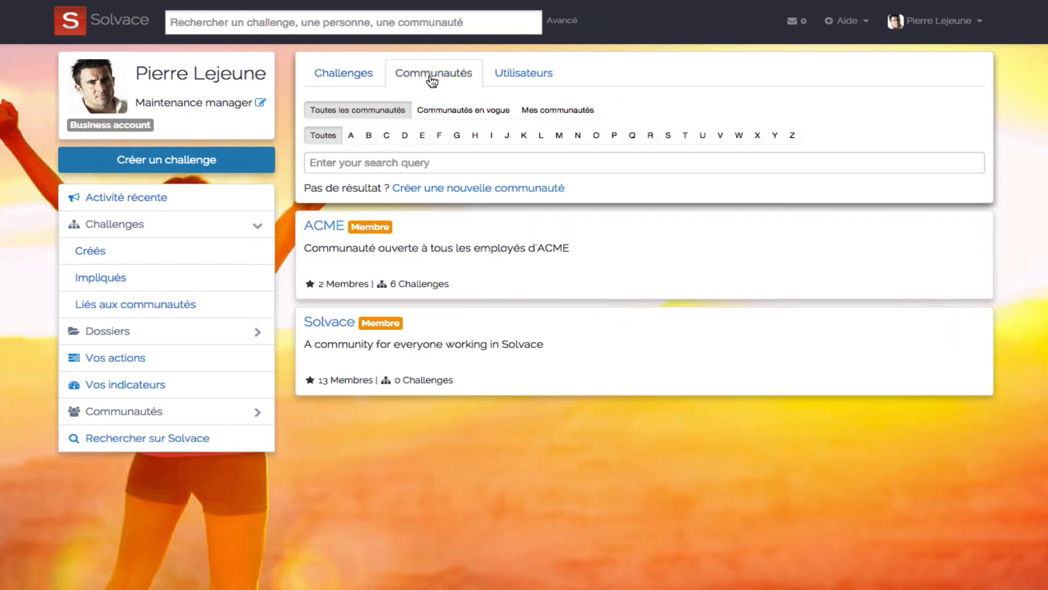
mouse_move(478, 240)
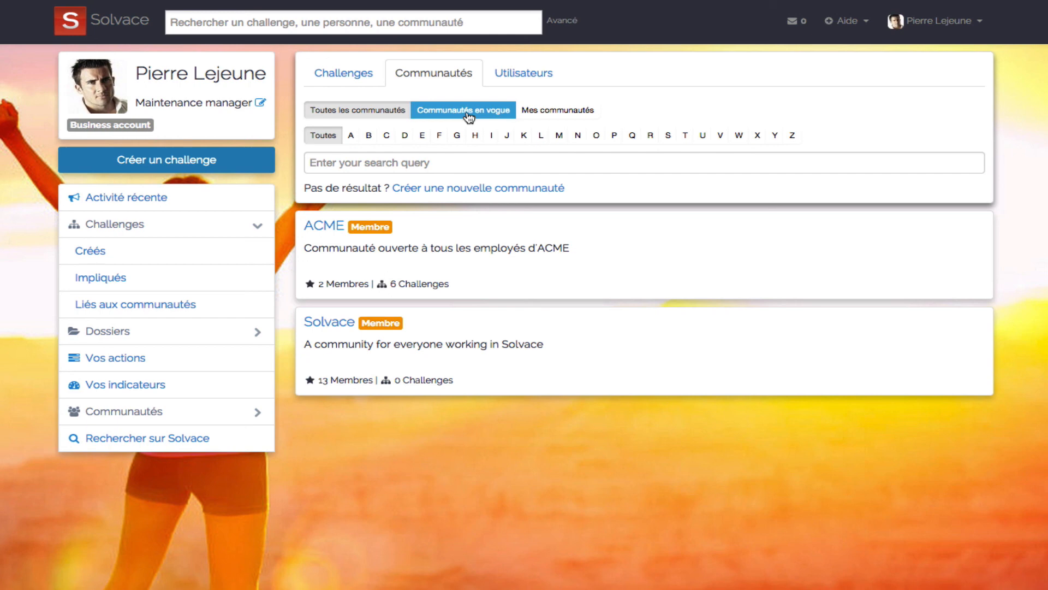
left_click(558, 112)
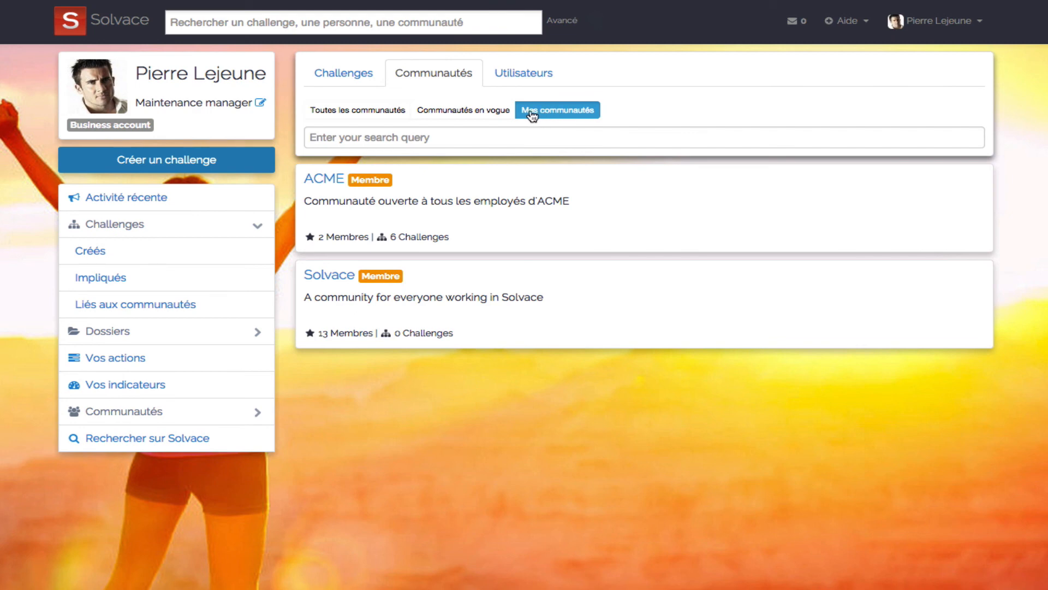
left_click(512, 76)
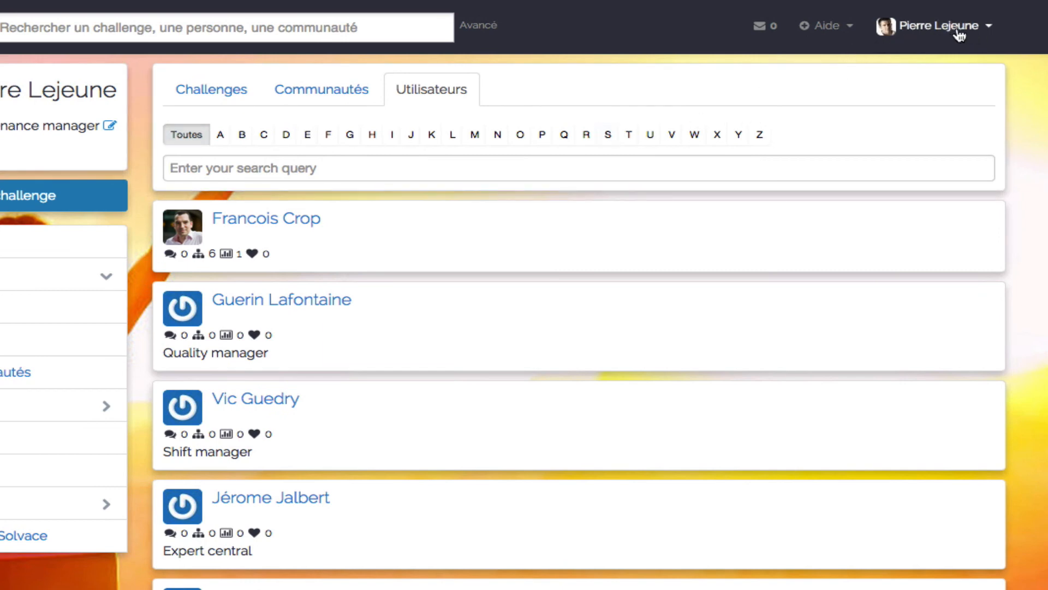
Step: Open the account settings and enable the action reminder "A l'échéance"
left_click(990, 32)
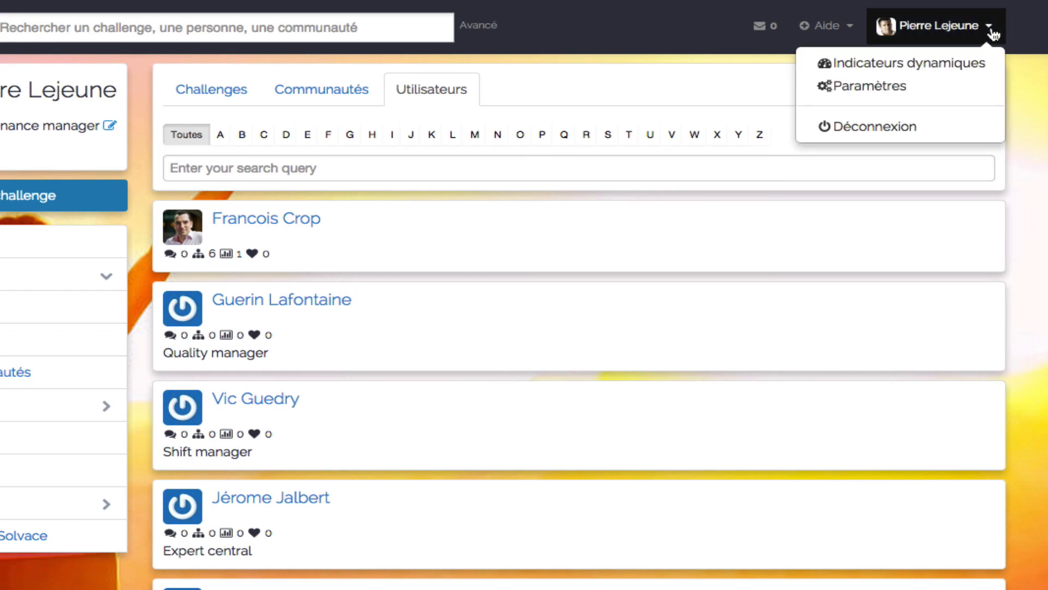
left_click(924, 92)
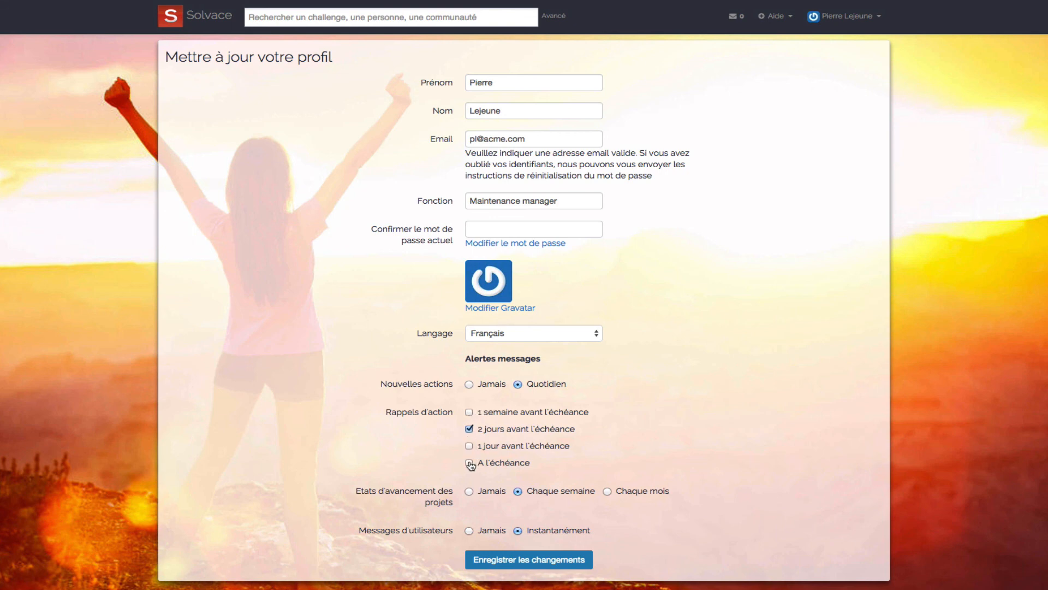
left_click(469, 463)
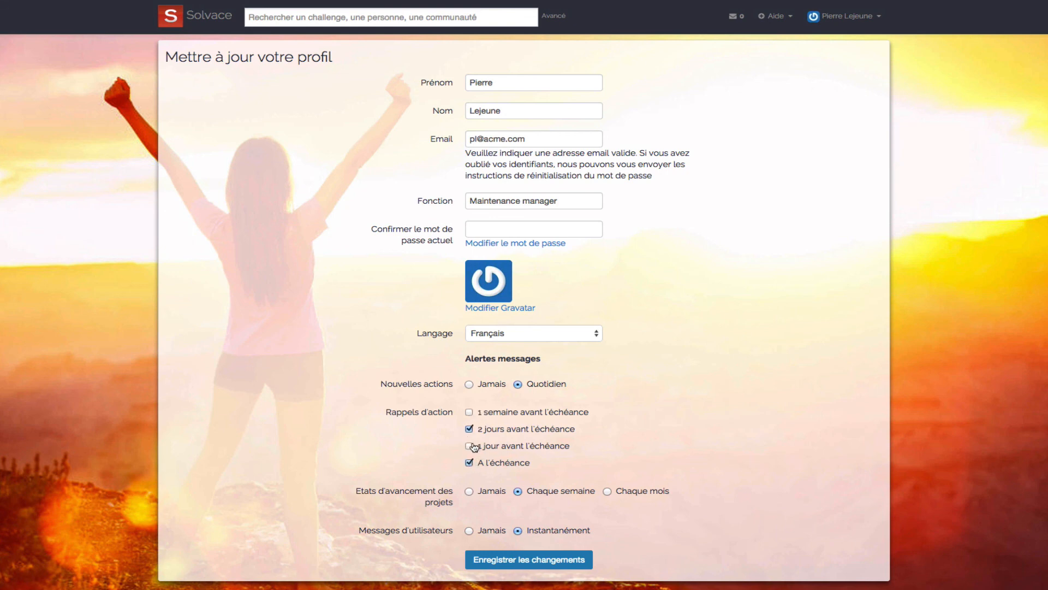